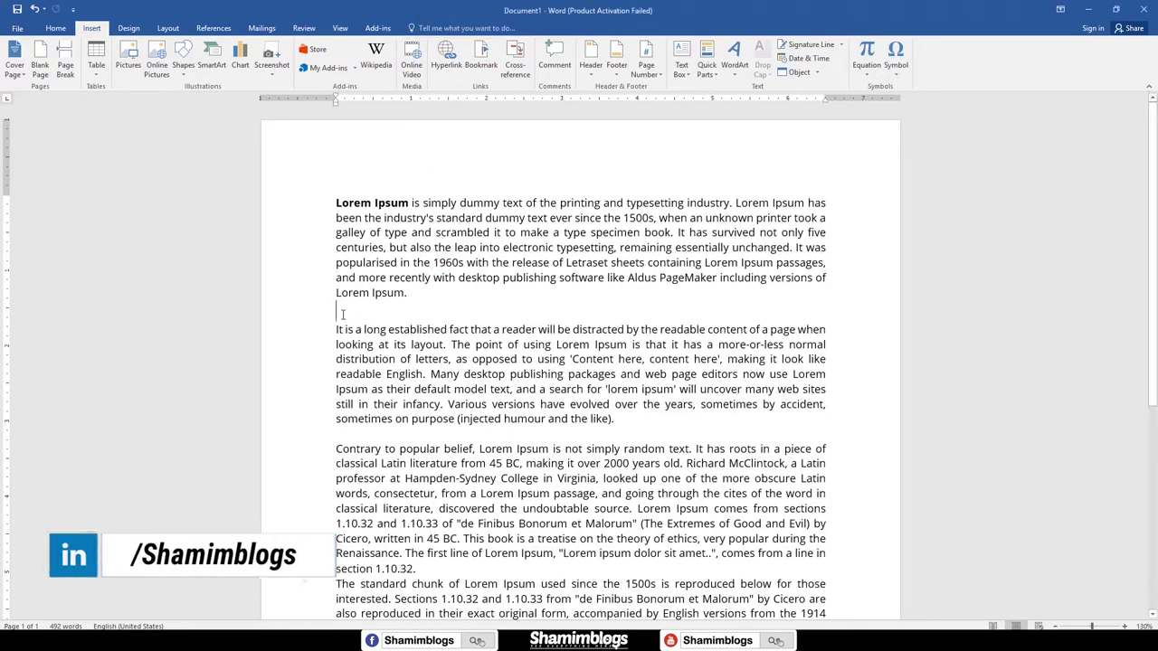
Step: Insert the picture '3d glass window logo mockup .jpg' from the logo folder into the document
{"action": "key", "text": "alt+n"}
{"action": "key", "text": "p"}
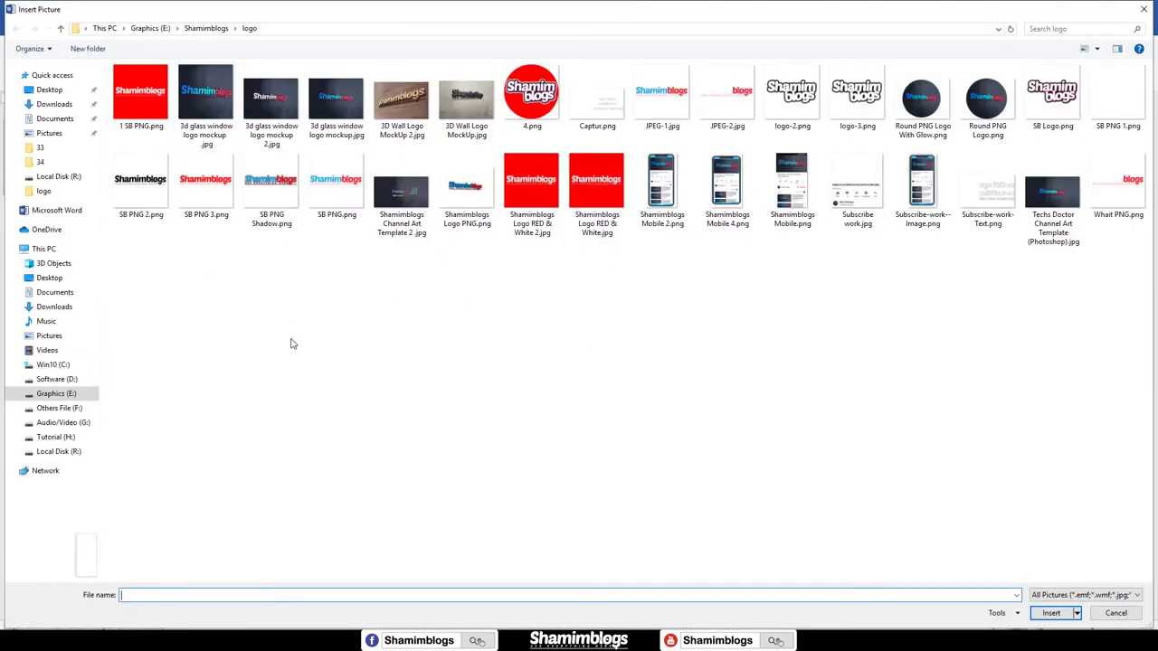
{"action": "left_click", "coordinate": [207, 97]}
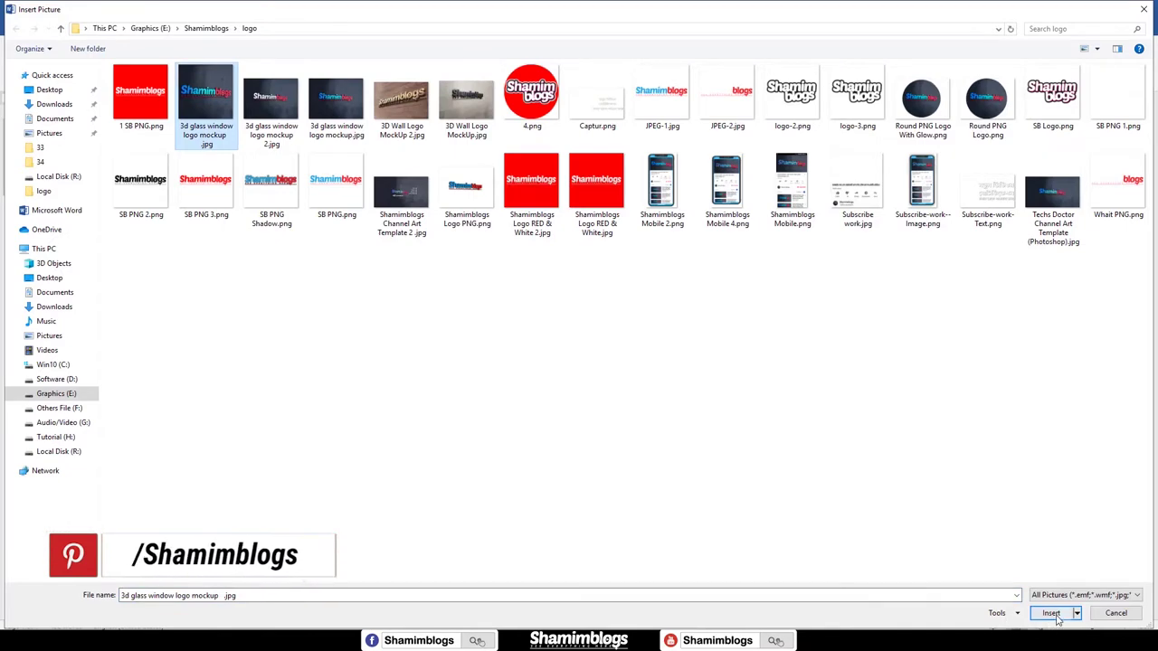
{"action": "left_click", "coordinate": [1051, 614]}
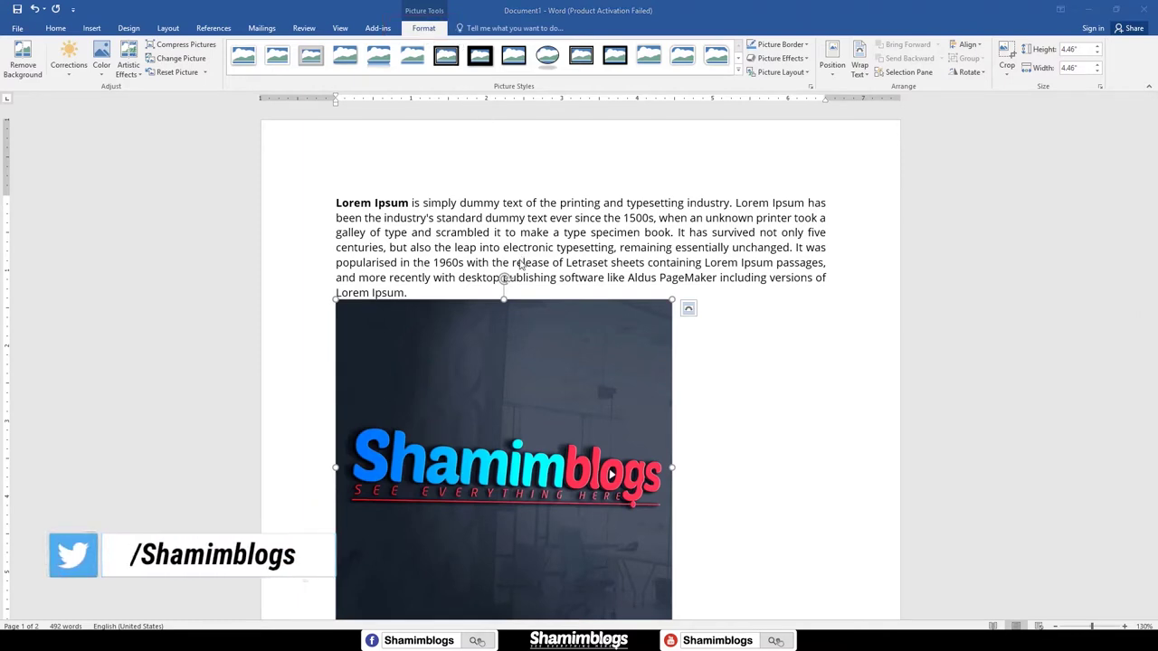
Step: Shrink the glass-window logo picture to about 2.14 inches square
{"action": "scroll", "coordinate": [521, 264], "scroll_direction": "down", "scroll_amount": 2}
{"action": "scroll", "coordinate": [525, 283], "scroll_direction": "down", "scroll_amount": 1}
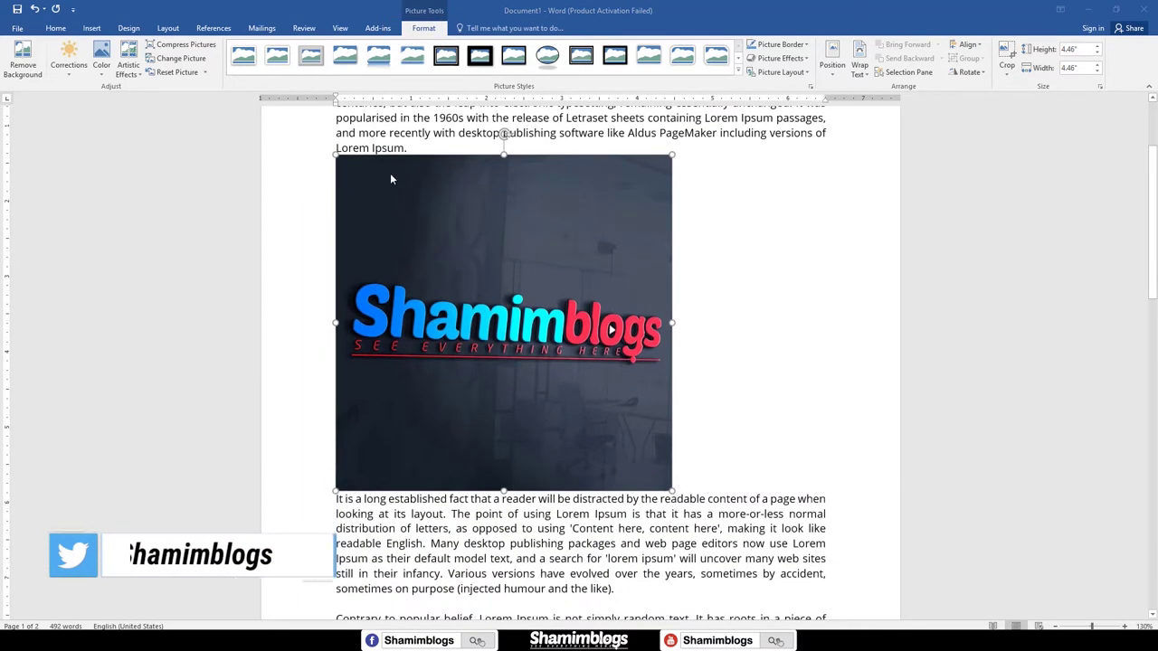
{"action": "left_click", "coordinate": [661, 482]}
{"action": "left_click_drag", "start_coordinate": [674, 493], "coordinate": [497, 315]}
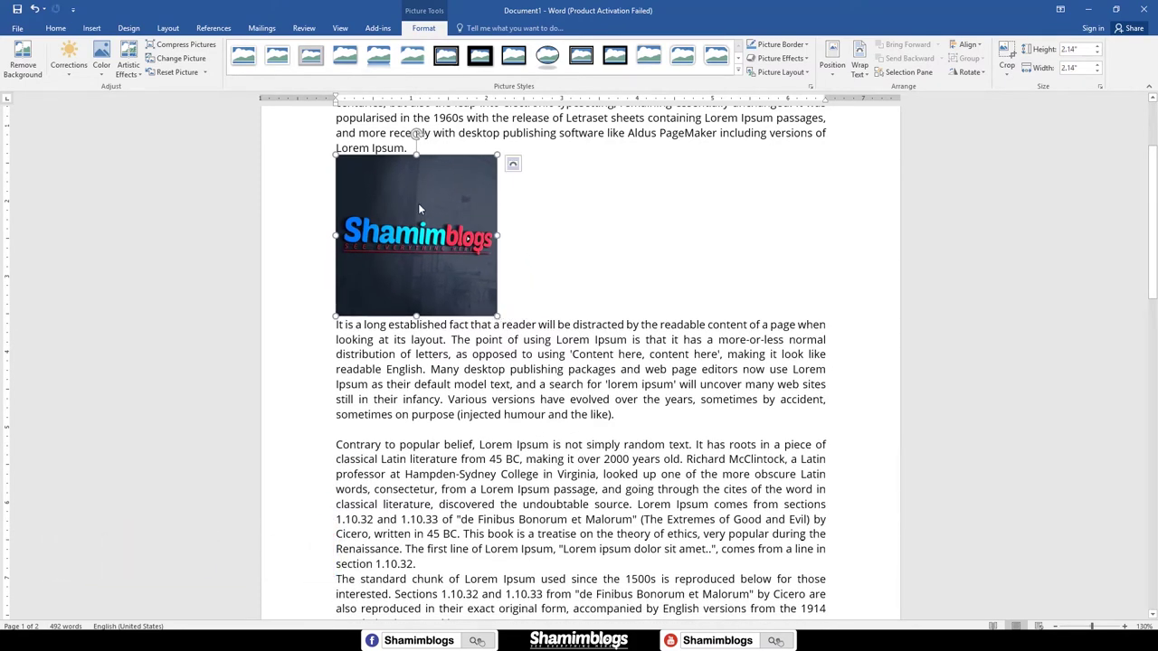
Step: Move the picture below the second paragraph, then back beneath the first paragraph
{"action": "left_click_drag", "start_coordinate": [419, 211], "coordinate": [479, 231]}
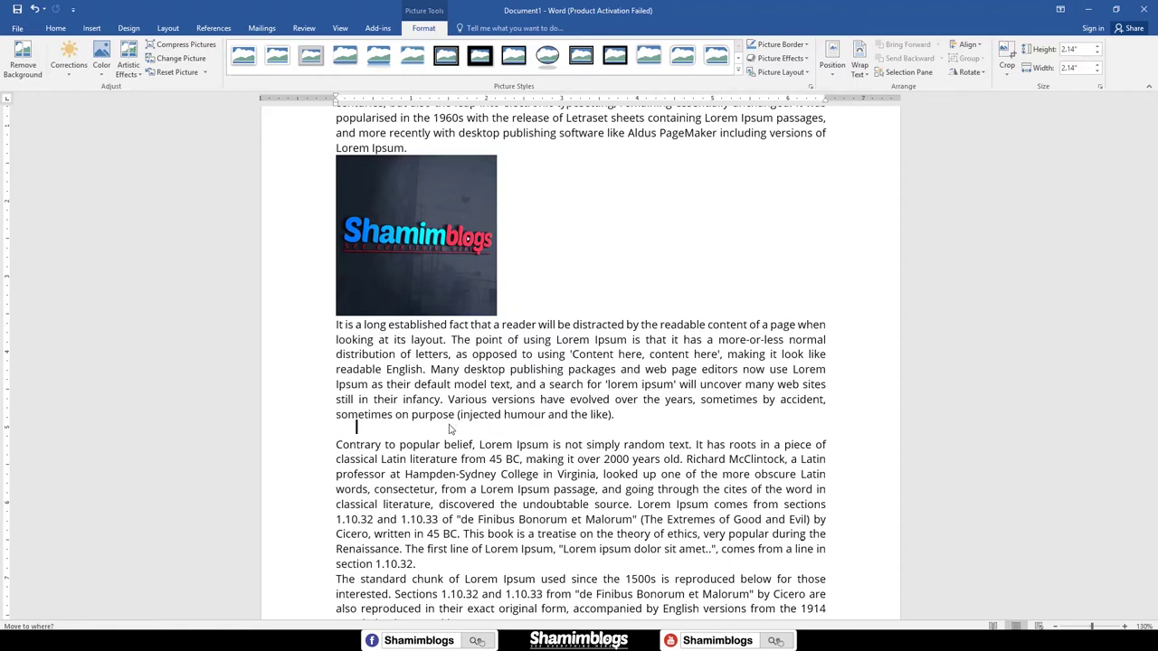
{"action": "left_click_drag", "start_coordinate": [419, 435], "coordinate": [419, 435]}
{"action": "left_click_drag", "start_coordinate": [409, 391], "coordinate": [451, 377]}
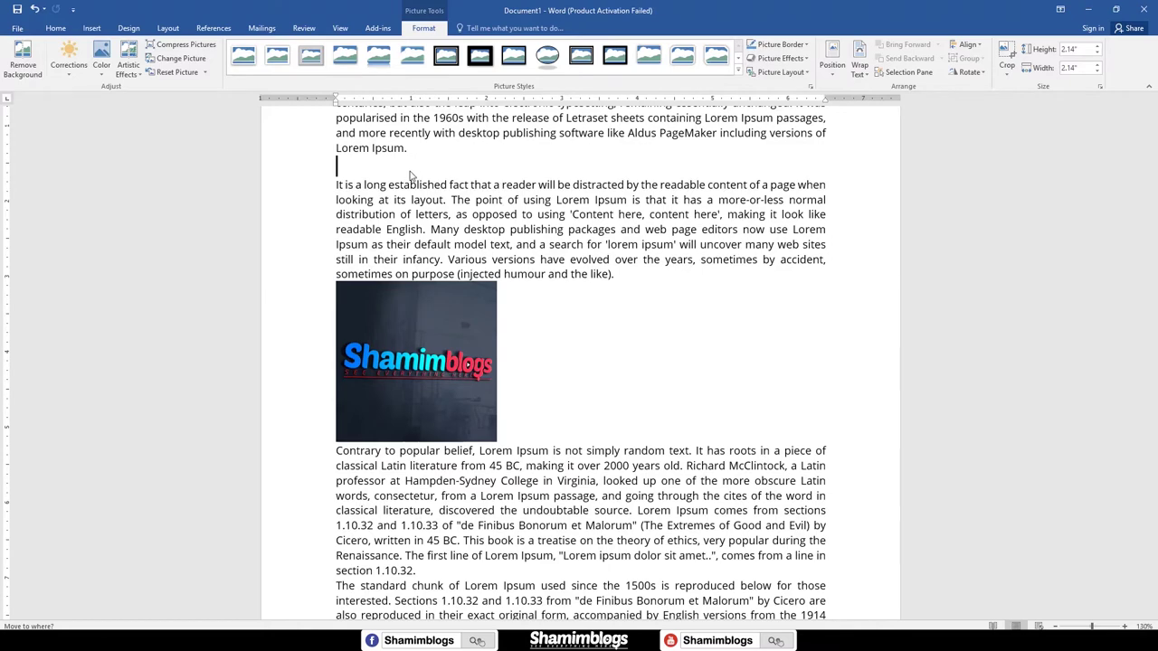
{"action": "left_click_drag", "start_coordinate": [410, 174], "coordinate": [410, 175]}
{"action": "scroll", "coordinate": [457, 291], "scroll_direction": "up", "scroll_amount": 2}
{"action": "scroll", "coordinate": [457, 291], "scroll_direction": "up", "scroll_amount": 1}
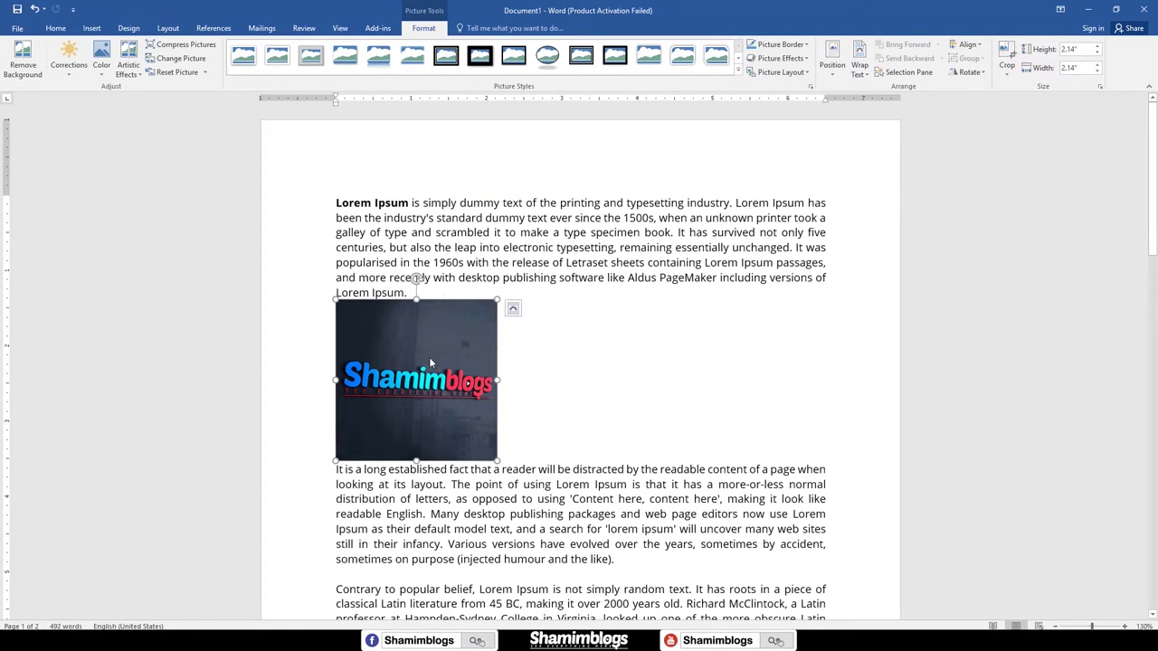
Step: Give the picture Square text wrapping and move it into the middle of the second paragraph
{"action": "left_click", "coordinate": [512, 311]}
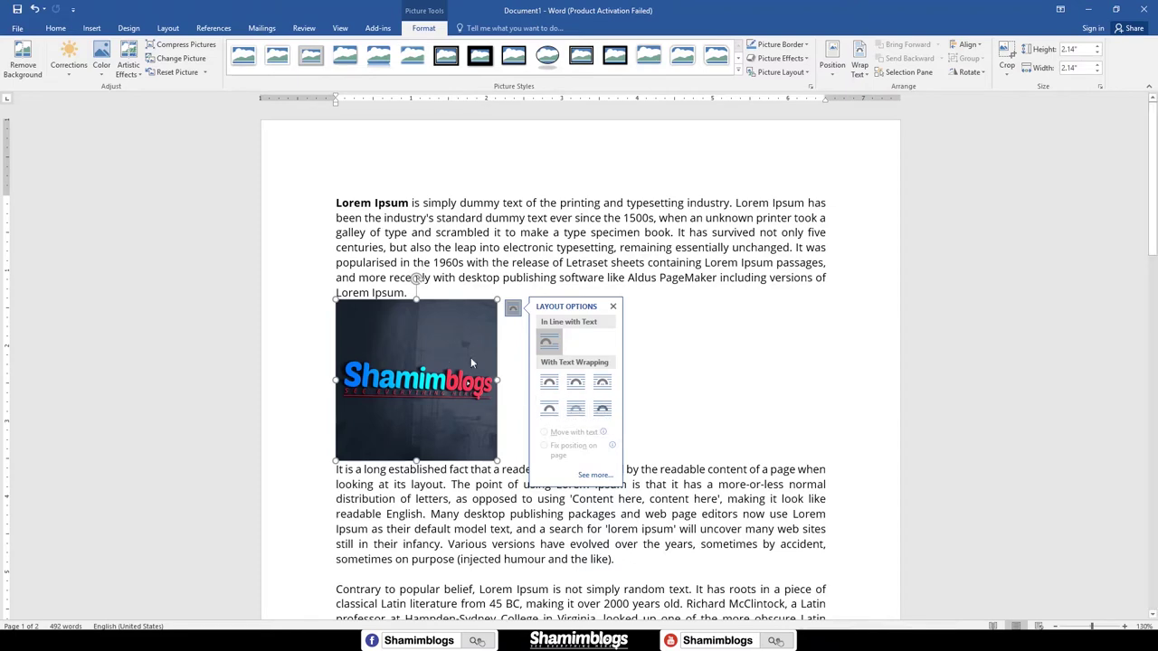
{"action": "left_click", "coordinate": [549, 383]}
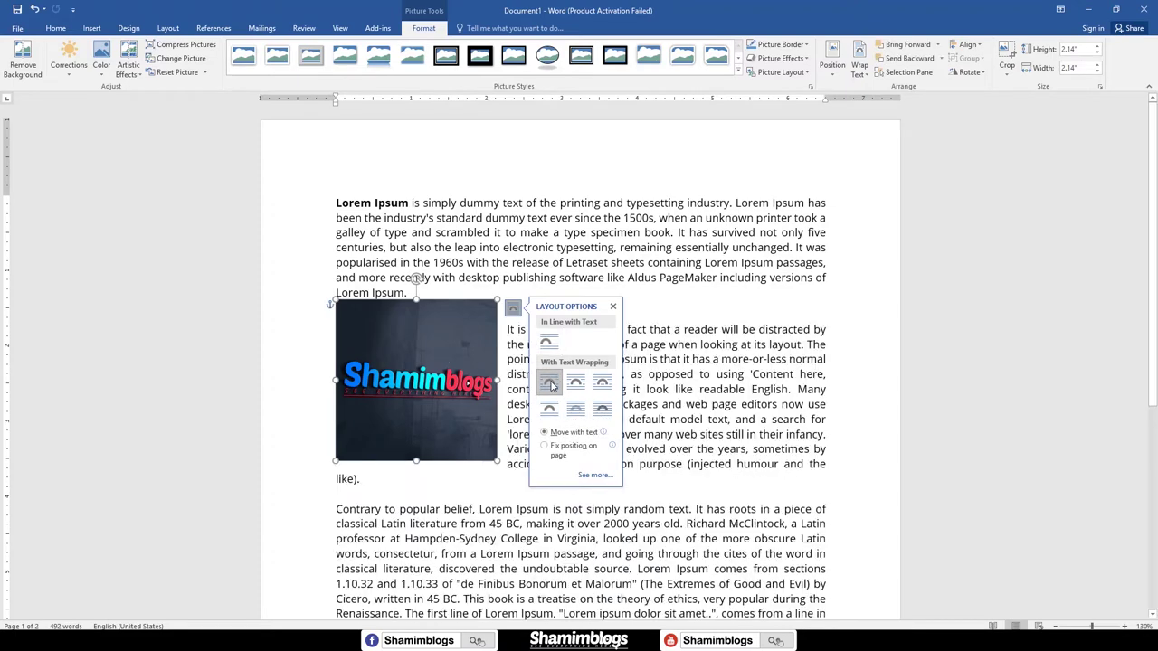
{"action": "mouse_move", "coordinate": [421, 392]}
{"action": "left_mouse_down"}
{"action": "mouse_move", "coordinate": [513, 426]}
{"action": "mouse_move", "coordinate": [559, 427]}
{"action": "left_mouse_up"}
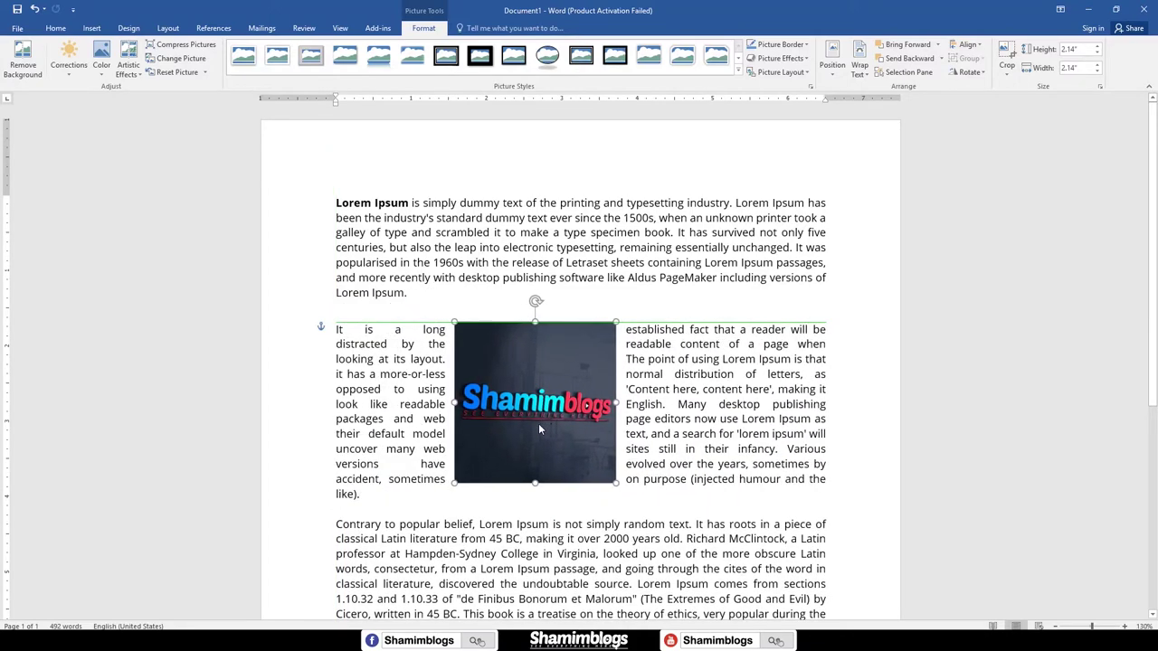
Step: Resize the picture to about 2.19 inches square with Tight wrapping, then delete it
{"action": "mouse_move", "coordinate": [618, 486]}
{"action": "left_mouse_down"}
{"action": "mouse_move", "coordinate": [676, 572]}
{"action": "mouse_move", "coordinate": [706, 572]}
{"action": "left_mouse_up"}
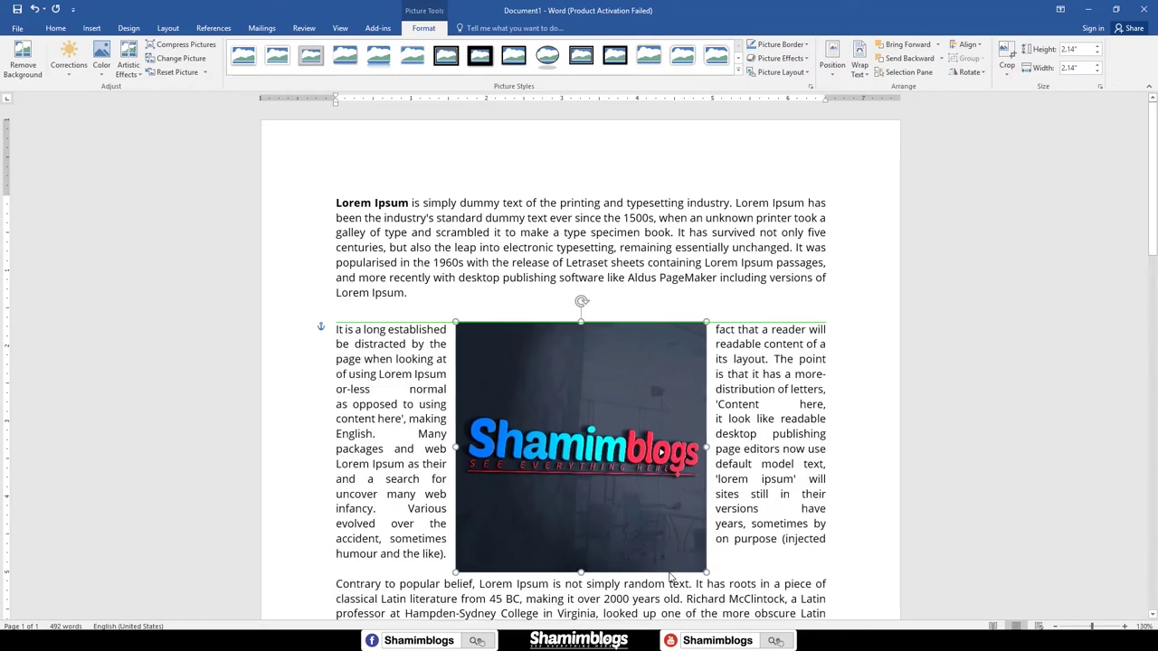
{"action": "scroll", "coordinate": [529, 391], "scroll_direction": "down", "scroll_amount": 2}
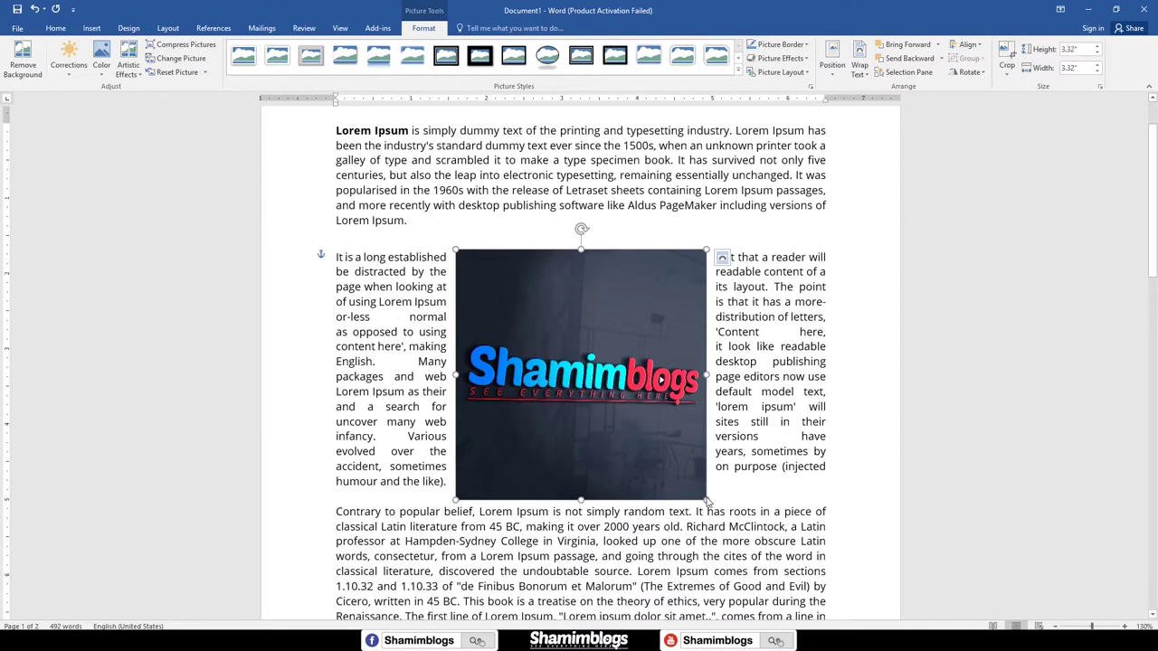
{"action": "left_click_drag", "start_coordinate": [706, 499], "coordinate": [617, 415]}
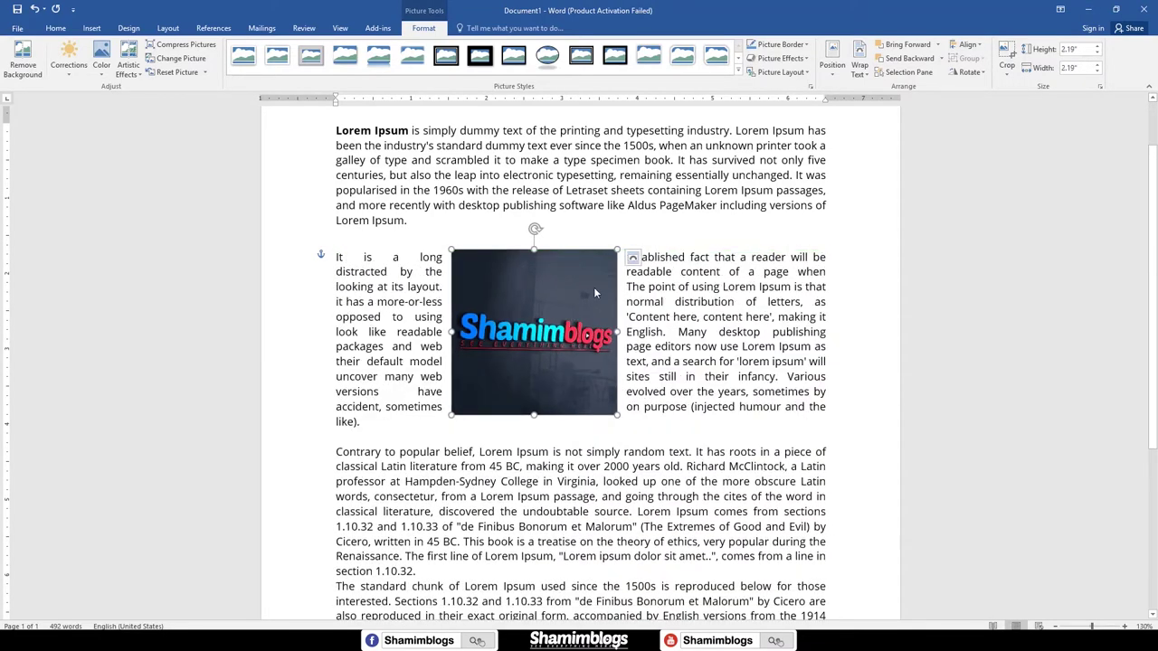
{"action": "left_click", "coordinate": [632, 258]}
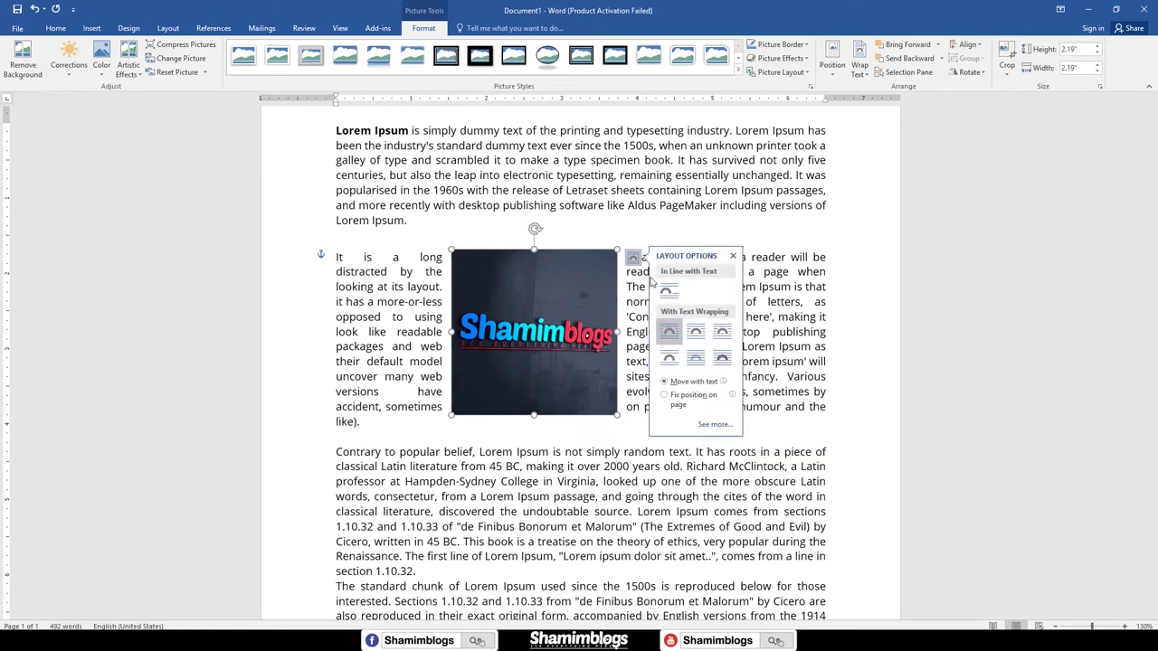
{"action": "left_click", "coordinate": [697, 335]}
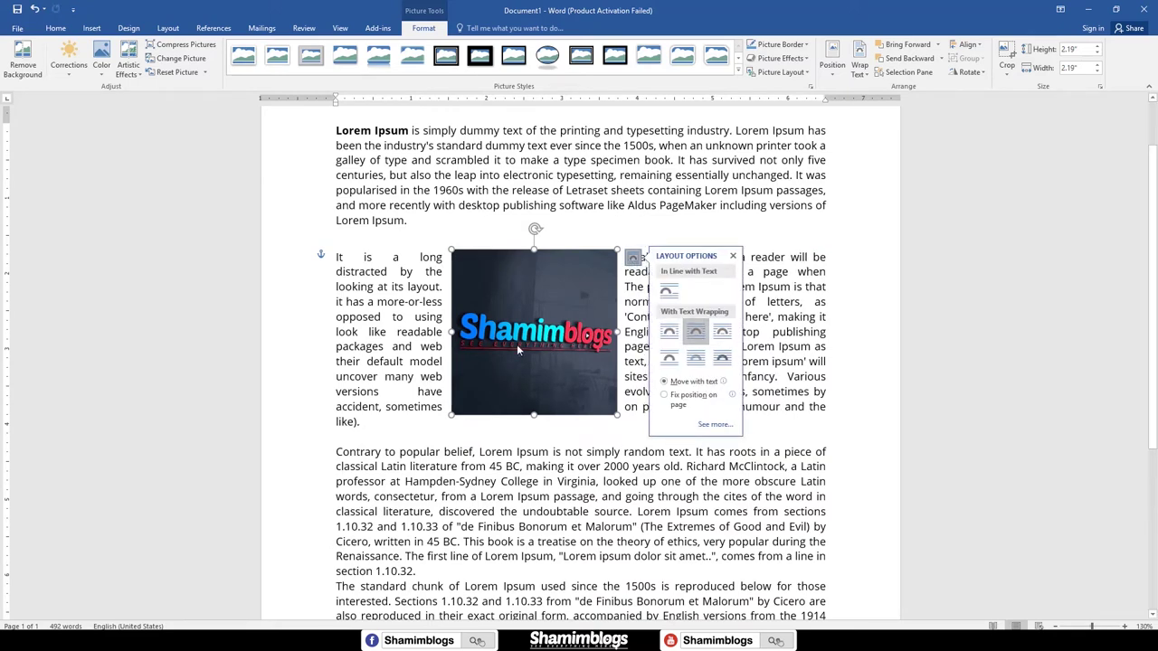
{"action": "key", "text": "Delete"}
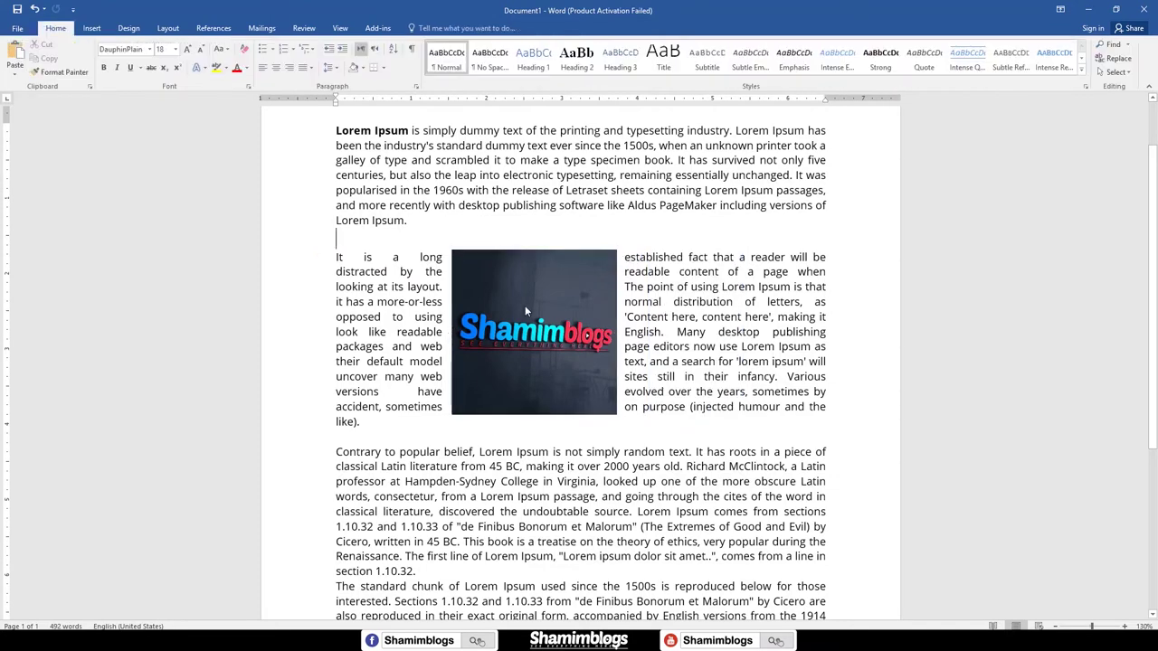
Step: Insert the 'SB PNG.png' logo and shrink it to about 3.11 inches square below the first paragraph
{"action": "left_click", "coordinate": [91, 28]}
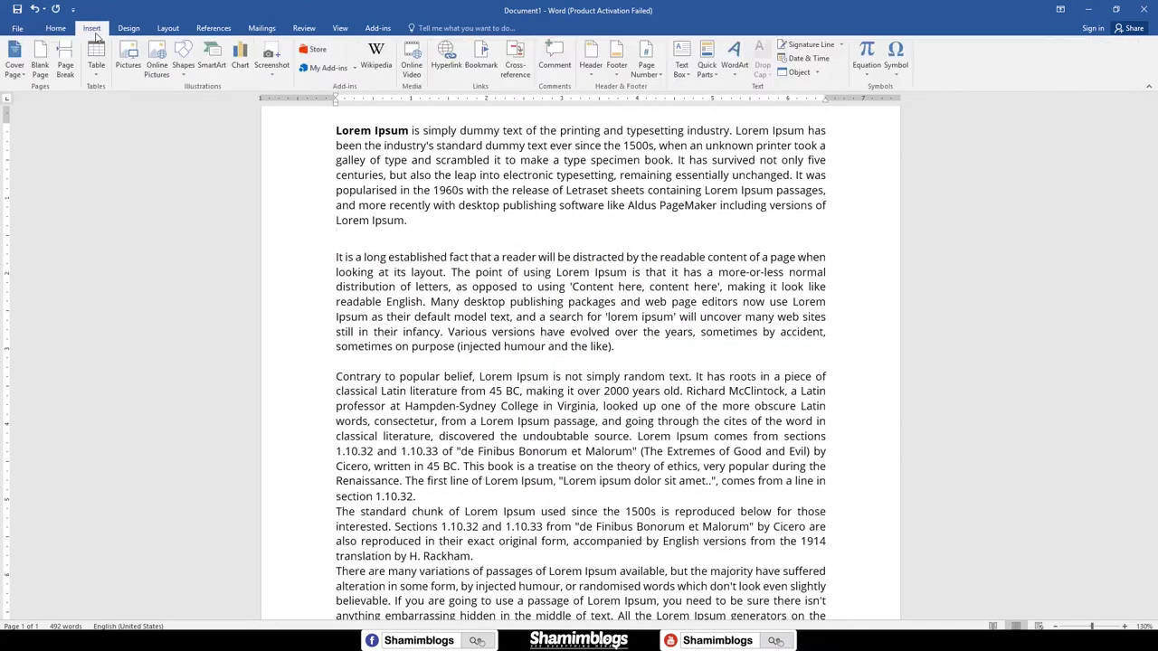
{"action": "left_click", "coordinate": [128, 56]}
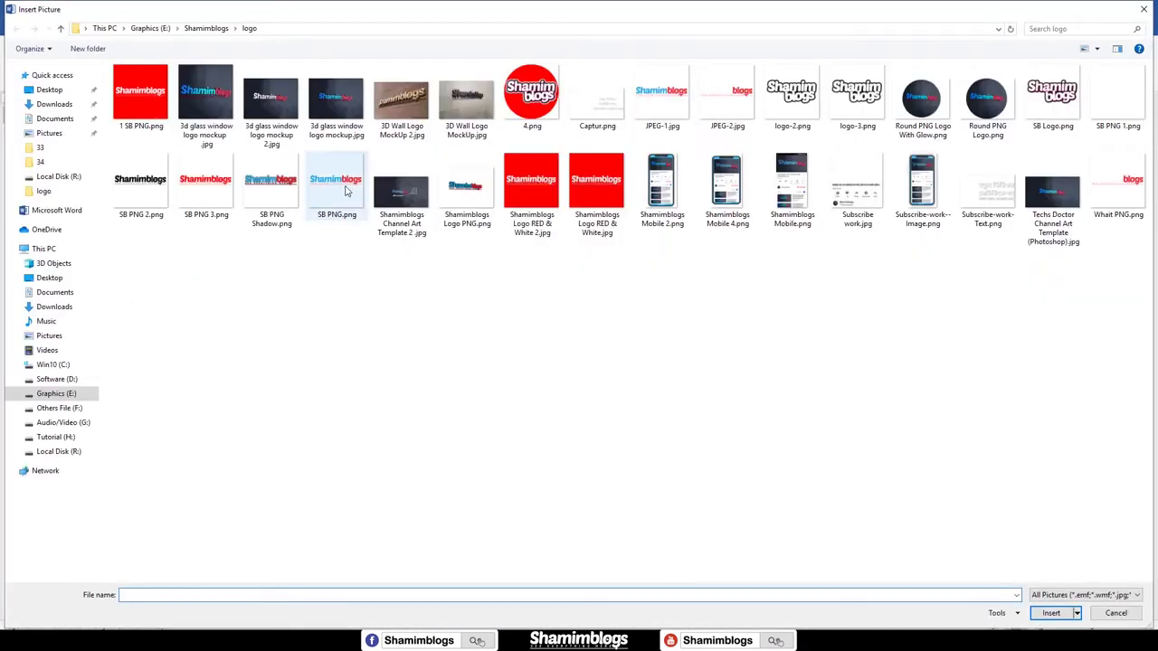
{"action": "left_click", "coordinate": [337, 186]}
{"action": "left_click", "coordinate": [1048, 614]}
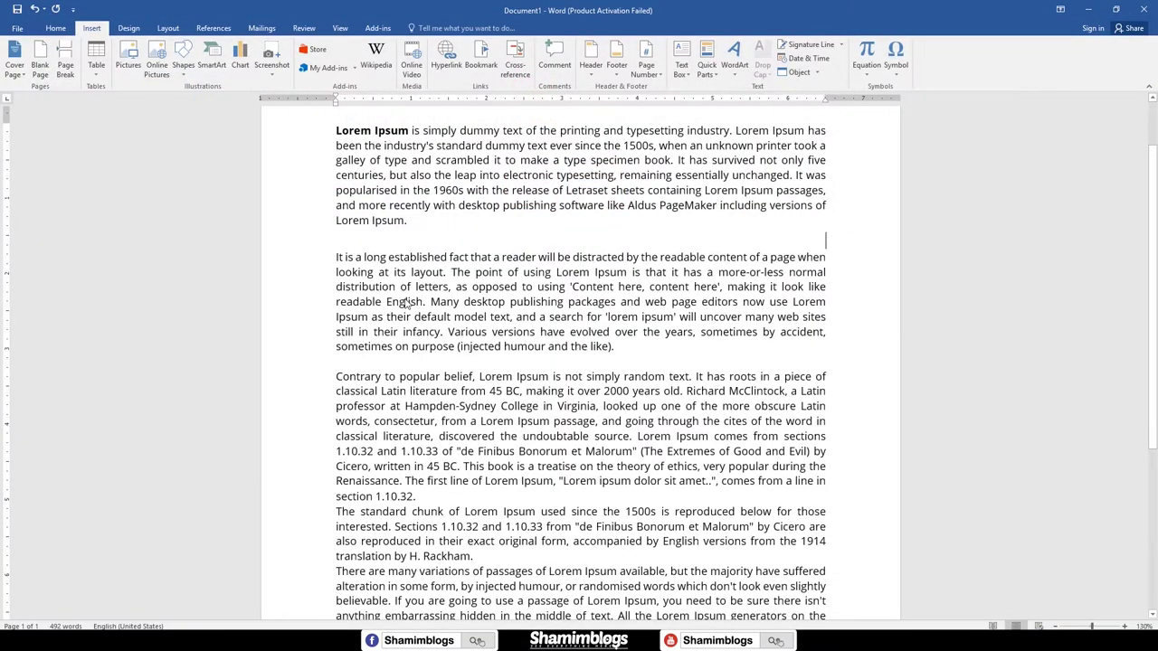
{"action": "scroll", "coordinate": [715, 398], "scroll_direction": "down", "scroll_amount": 4}
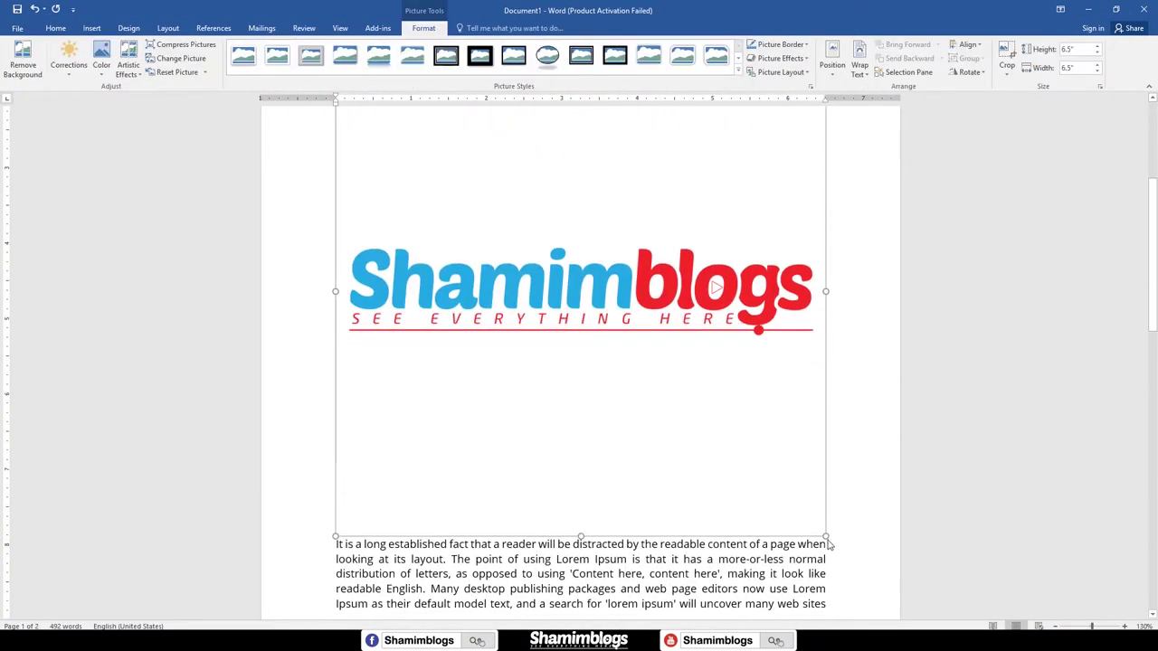
{"action": "left_click_drag", "start_coordinate": [764, 451], "coordinate": [560, 269]}
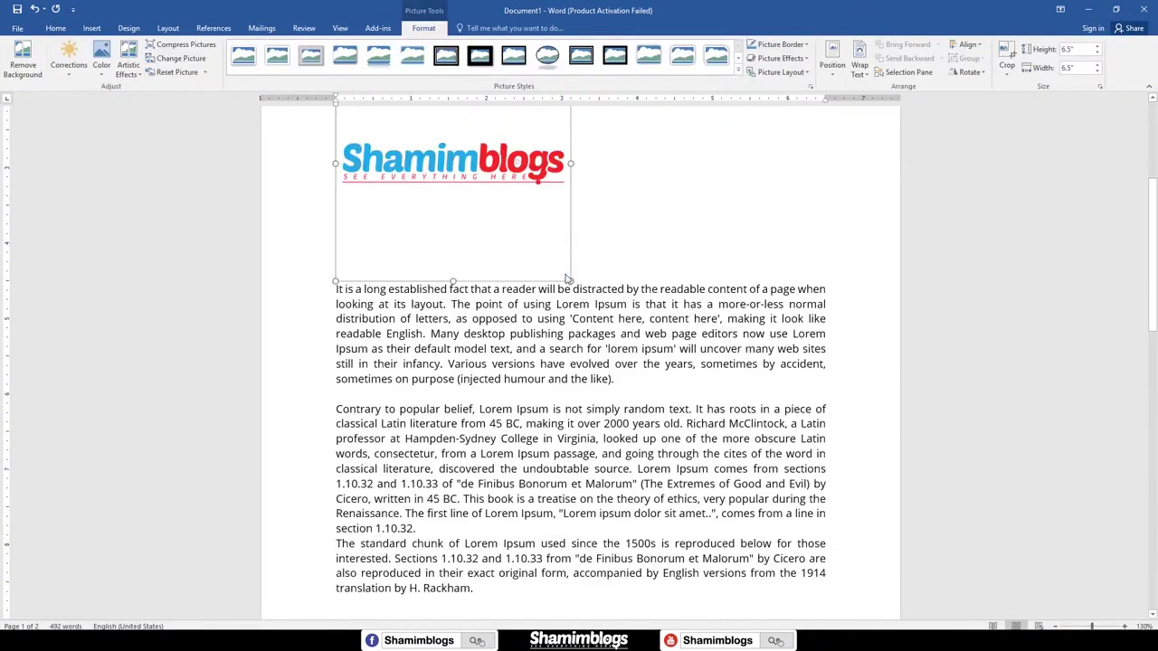
{"action": "left_click", "coordinate": [586, 264]}
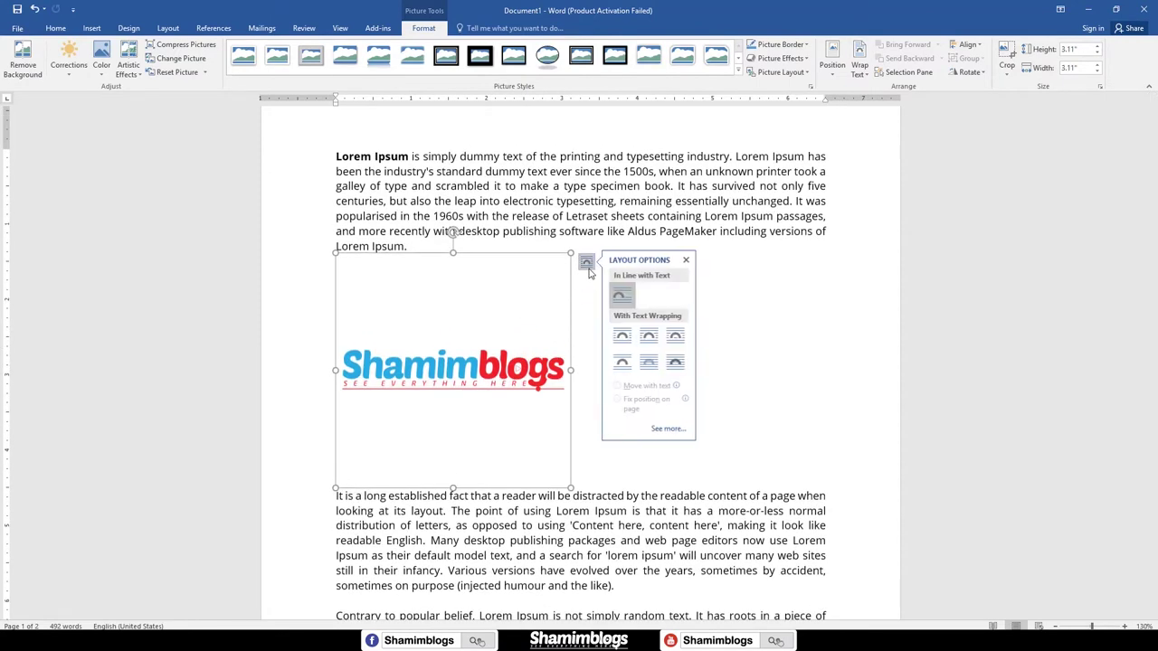
Step: Try Tight and Through wrapping while moving the logo into the paragraph, ending on Top and Bottom
{"action": "left_click", "coordinate": [650, 338]}
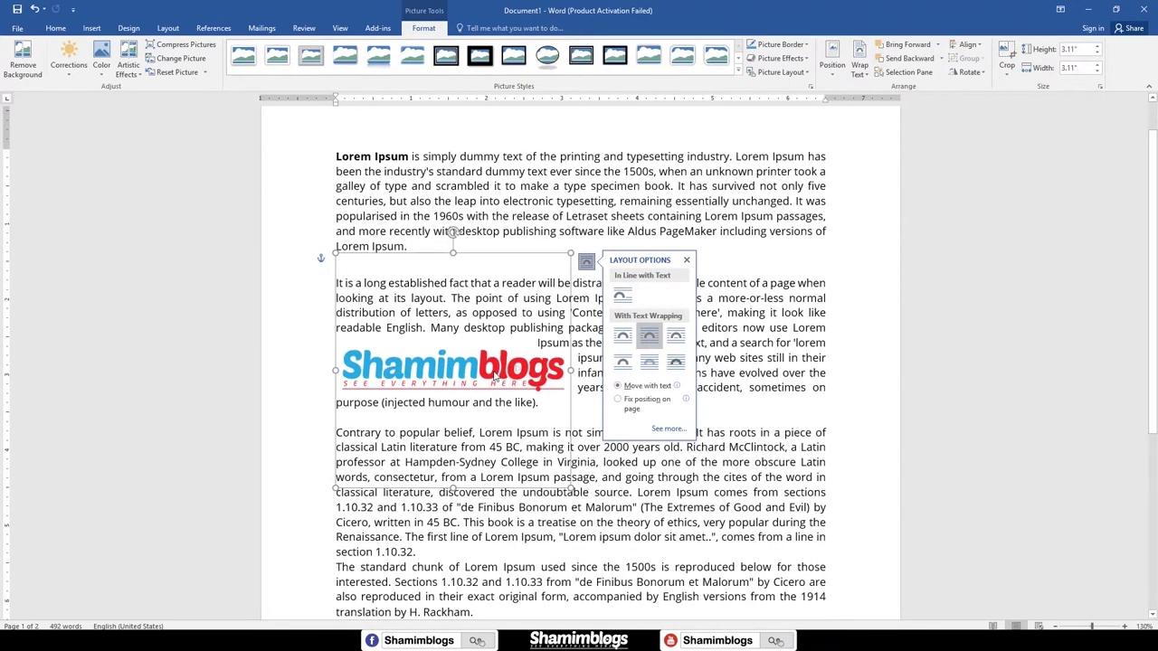
{"action": "left_click_drag", "start_coordinate": [468, 382], "coordinate": [538, 362]}
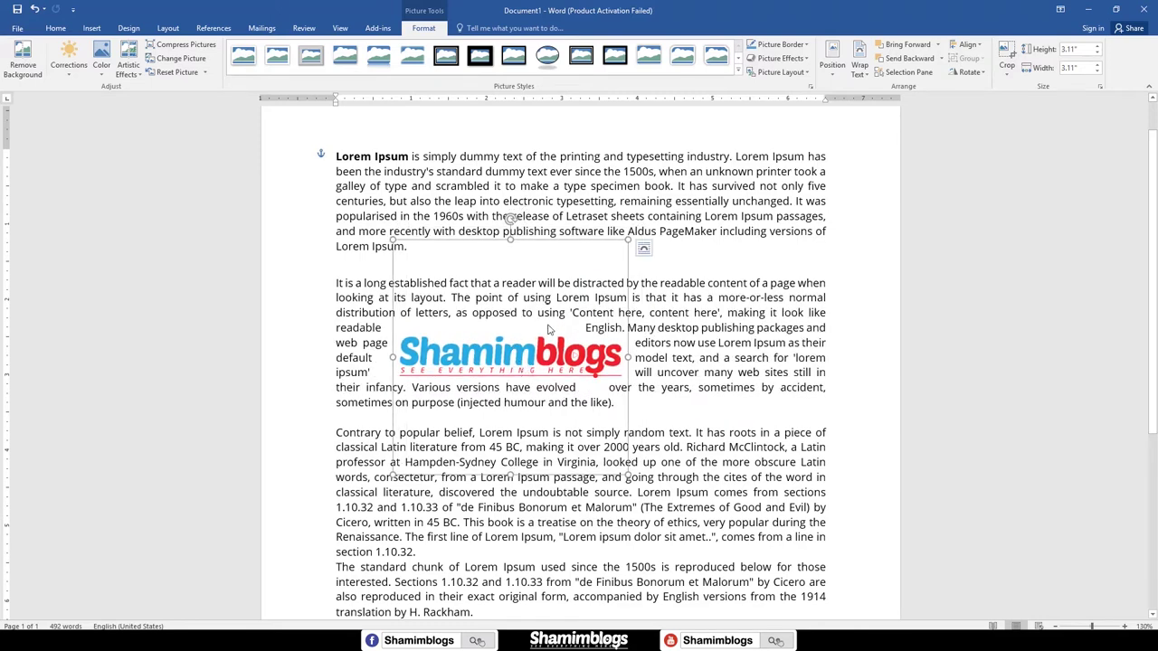
{"action": "mouse_move", "coordinate": [501, 361]}
{"action": "left_mouse_down"}
{"action": "mouse_move", "coordinate": [548, 365]}
{"action": "mouse_move", "coordinate": [465, 354]}
{"action": "mouse_move", "coordinate": [489, 353]}
{"action": "mouse_move", "coordinate": [398, 319]}
{"action": "mouse_move", "coordinate": [528, 371]}
{"action": "mouse_move", "coordinate": [514, 360]}
{"action": "left_mouse_up"}
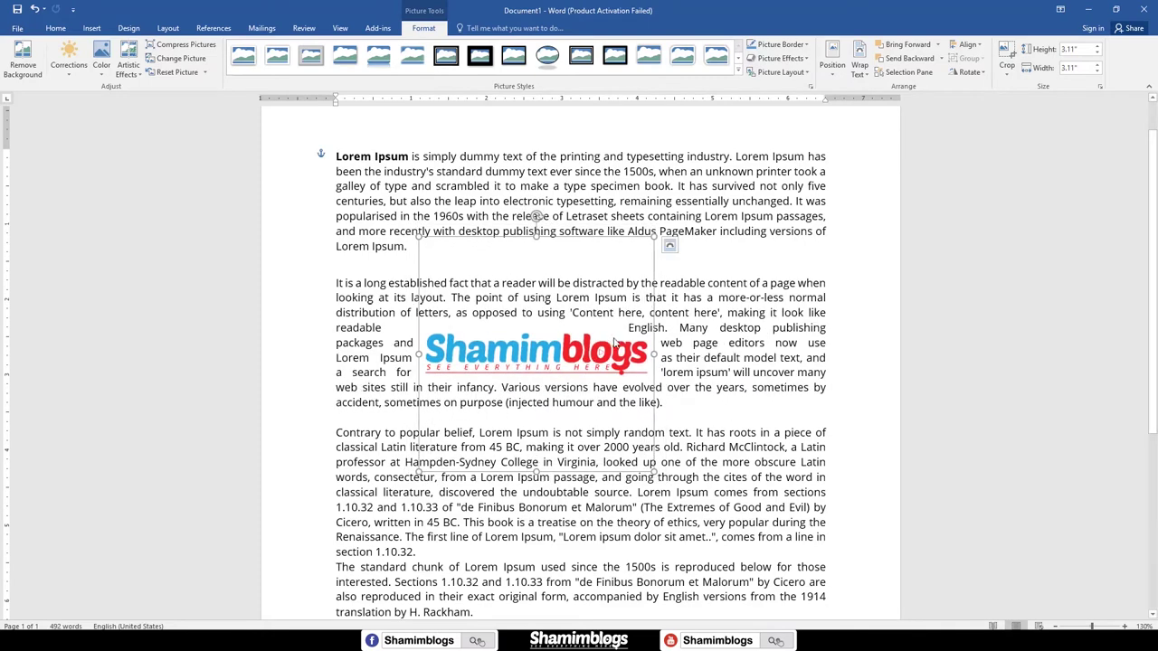
{"action": "left_click", "coordinate": [669, 245]}
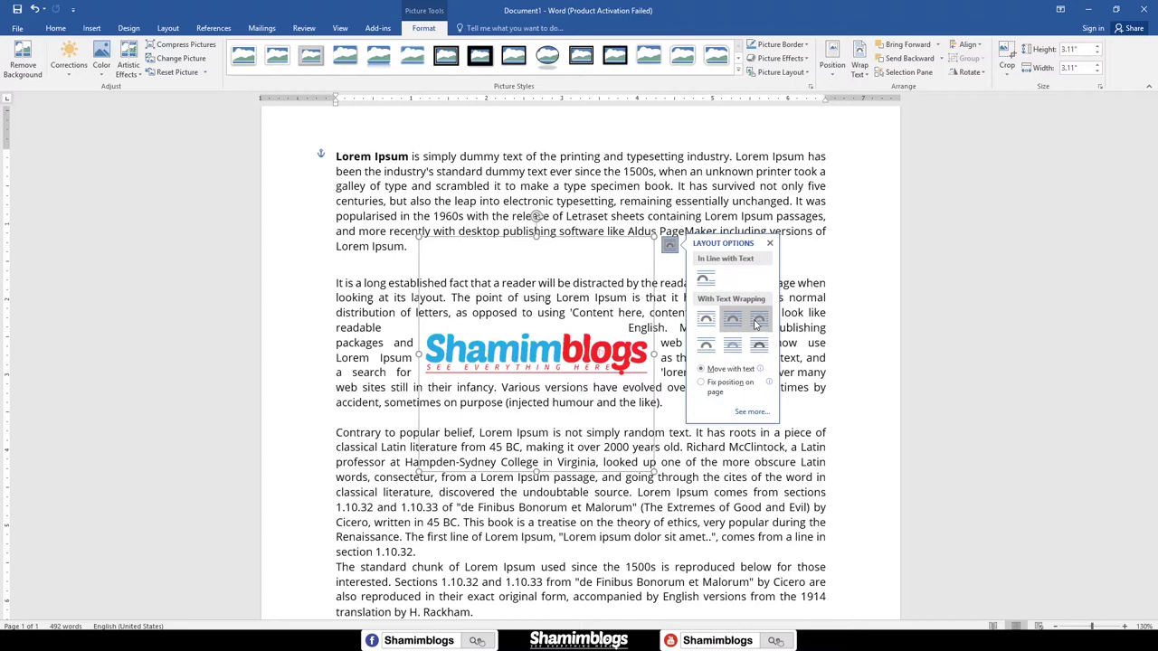
{"action": "left_click", "coordinate": [758, 323]}
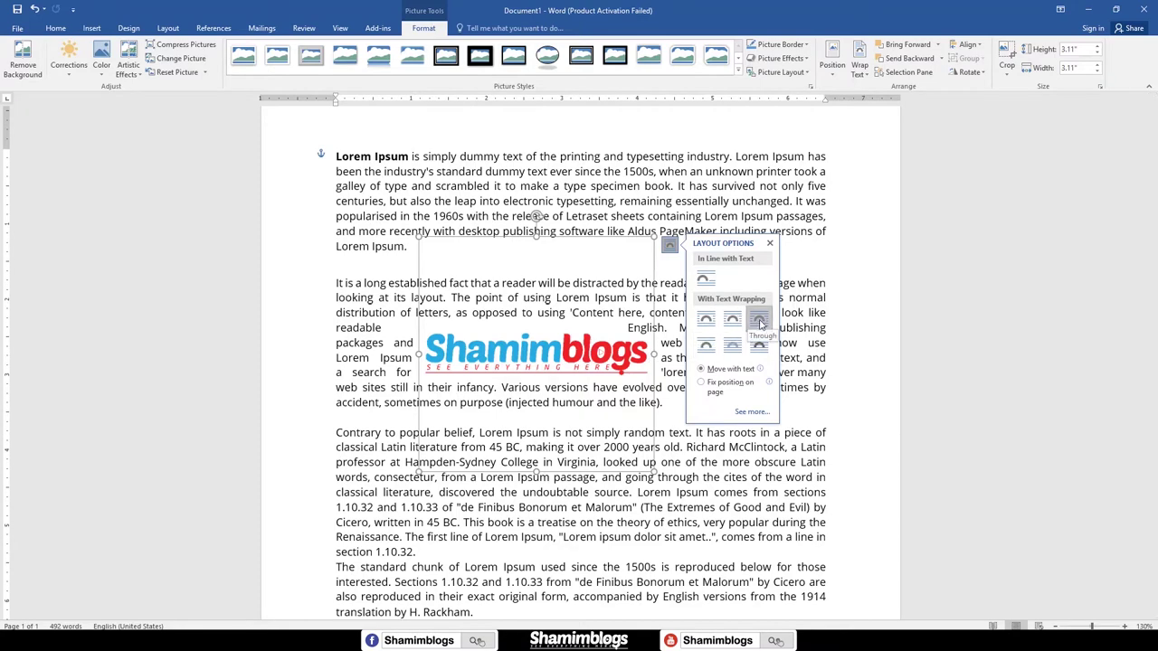
{"action": "left_click", "coordinate": [706, 347]}
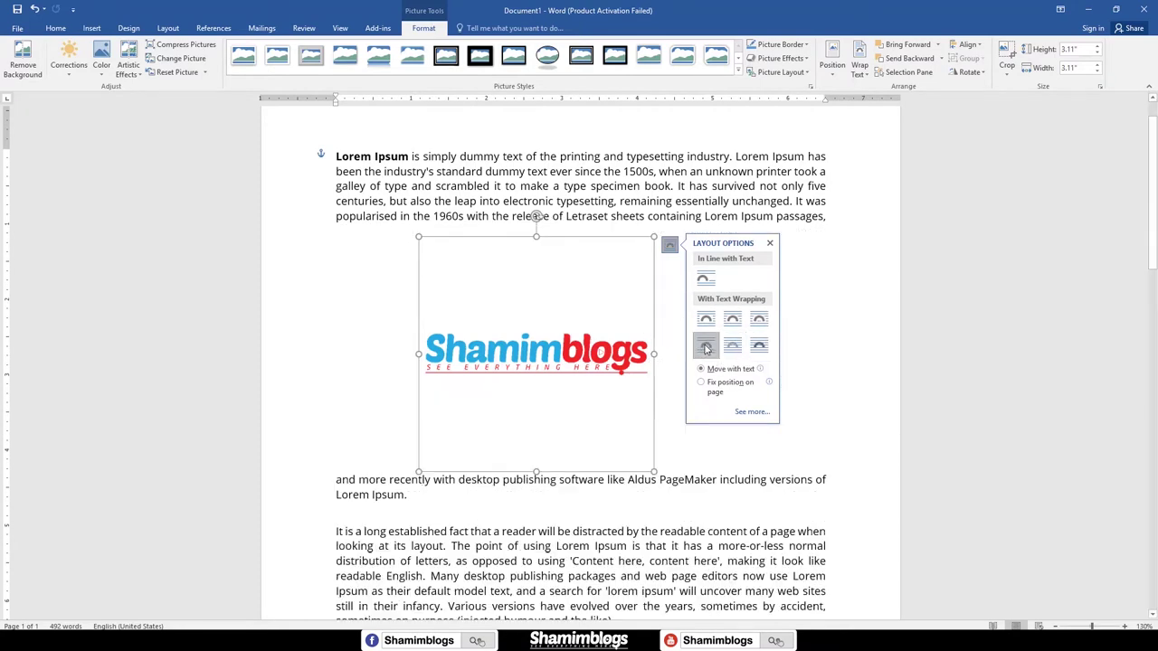
Step: Reposition the logo among the paragraphs and set it Behind Text over the third paragraph
{"action": "mouse_move", "coordinate": [518, 366]}
{"action": "left_mouse_down"}
{"action": "mouse_move", "coordinate": [537, 430]}
{"action": "mouse_move", "coordinate": [529, 371]}
{"action": "left_mouse_up"}
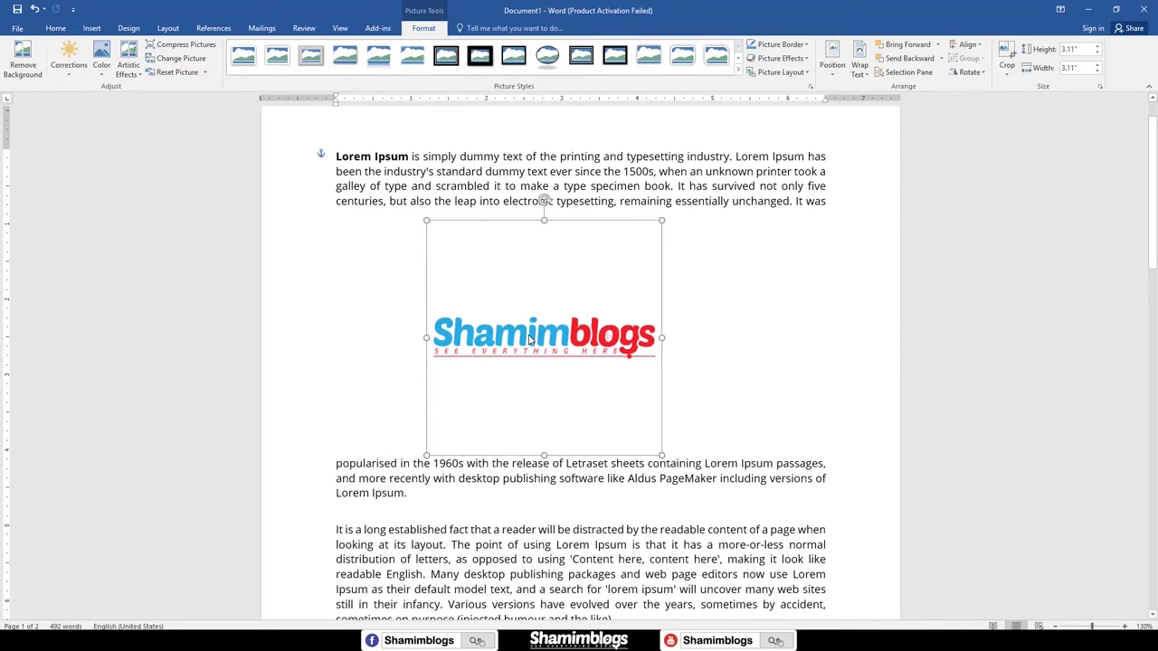
{"action": "mouse_move", "coordinate": [531, 348]}
{"action": "left_mouse_down"}
{"action": "mouse_move", "coordinate": [482, 384]}
{"action": "mouse_move", "coordinate": [552, 345]}
{"action": "left_mouse_up"}
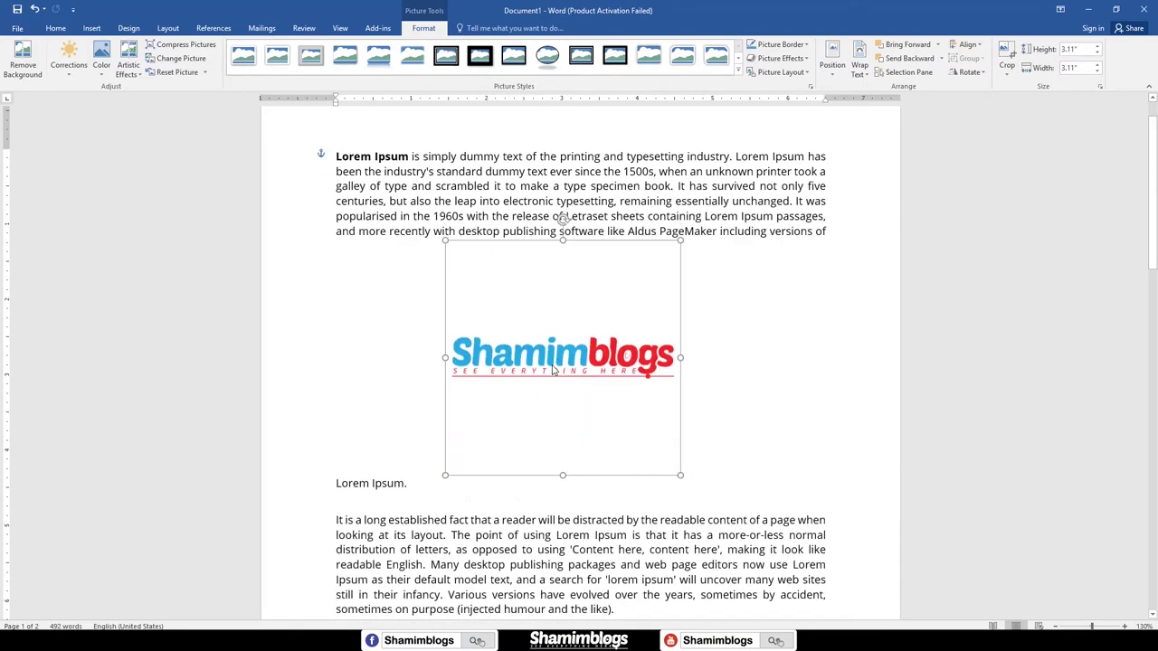
{"action": "left_click_drag", "start_coordinate": [553, 346], "coordinate": [552, 337]}
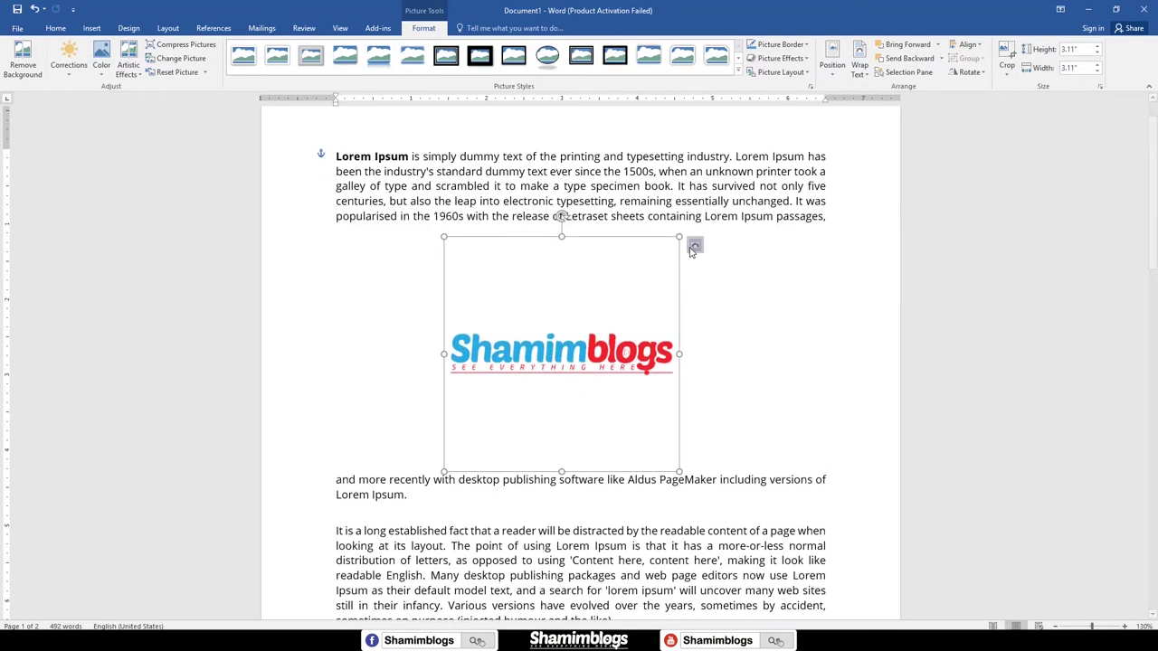
{"action": "left_click", "coordinate": [695, 245]}
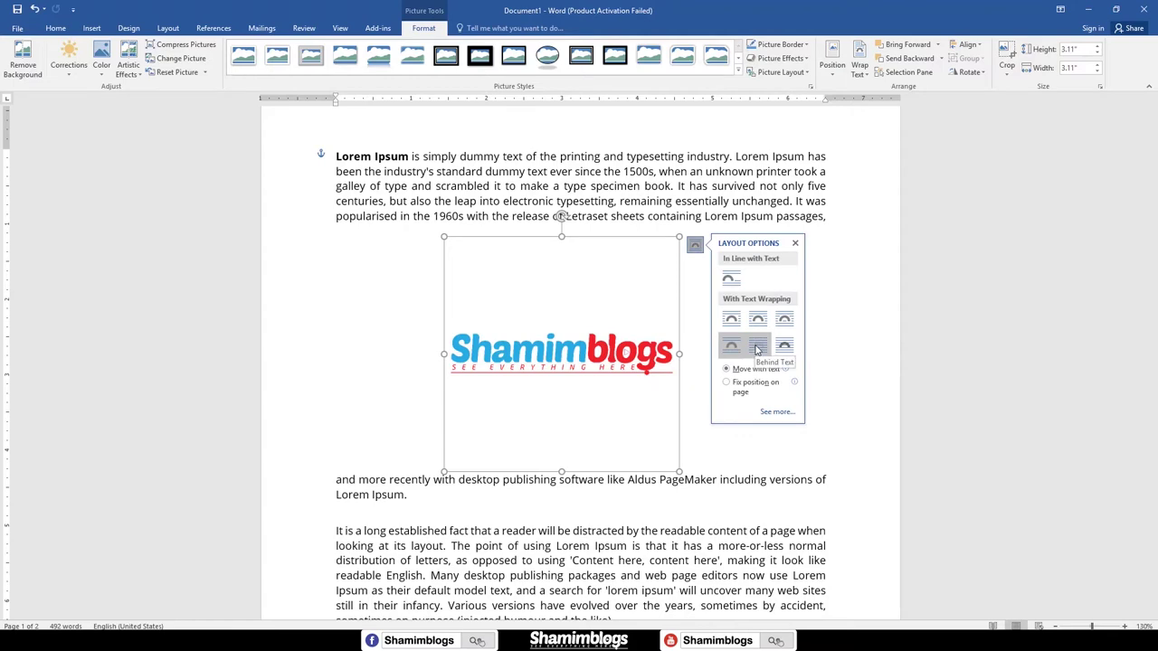
{"action": "left_click", "coordinate": [758, 349]}
{"action": "left_click_drag", "start_coordinate": [625, 398], "coordinate": [701, 465]}
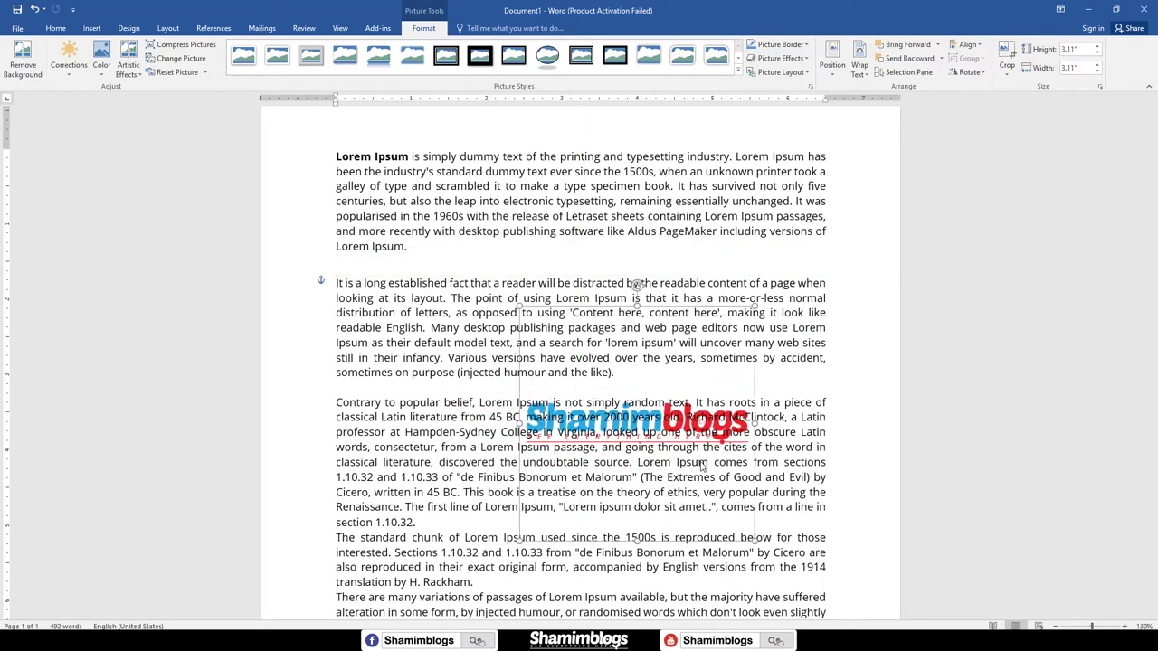
{"action": "left_click_drag", "start_coordinate": [701, 466], "coordinate": [584, 404]}
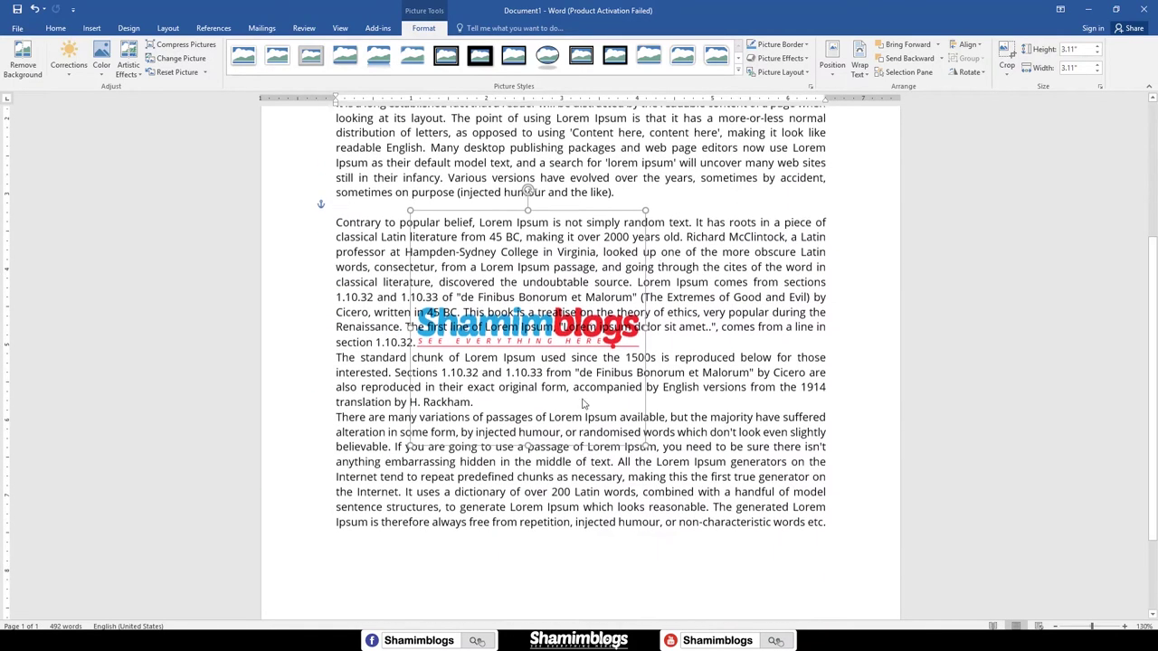
Step: Switch the logo to In Front of Text and place it over the first two paragraphs
{"action": "left_click", "coordinate": [661, 218]}
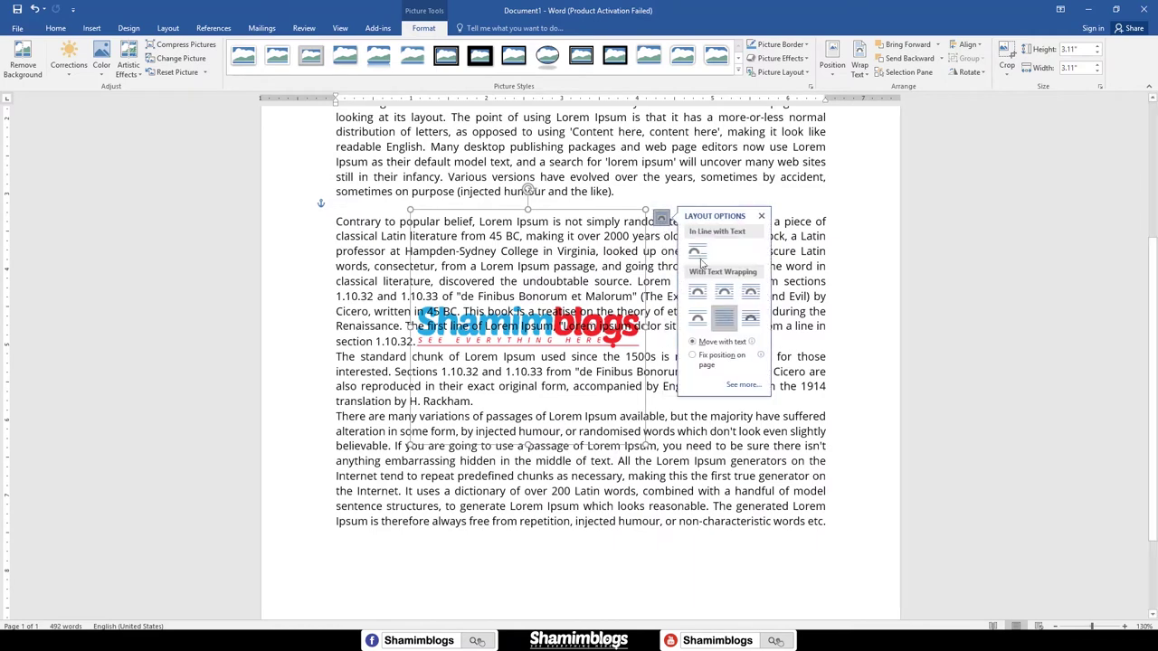
{"action": "left_click", "coordinate": [749, 321]}
{"action": "left_click_drag", "start_coordinate": [594, 340], "coordinate": [583, 351]}
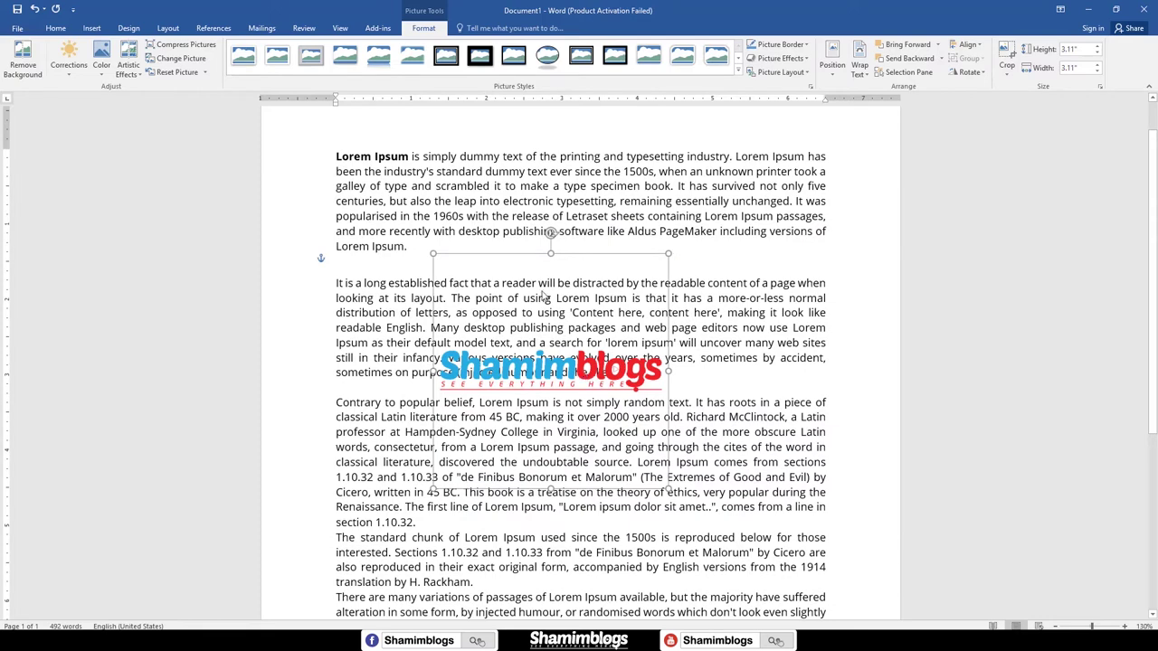
{"action": "left_click_drag", "start_coordinate": [542, 297], "coordinate": [511, 238]}
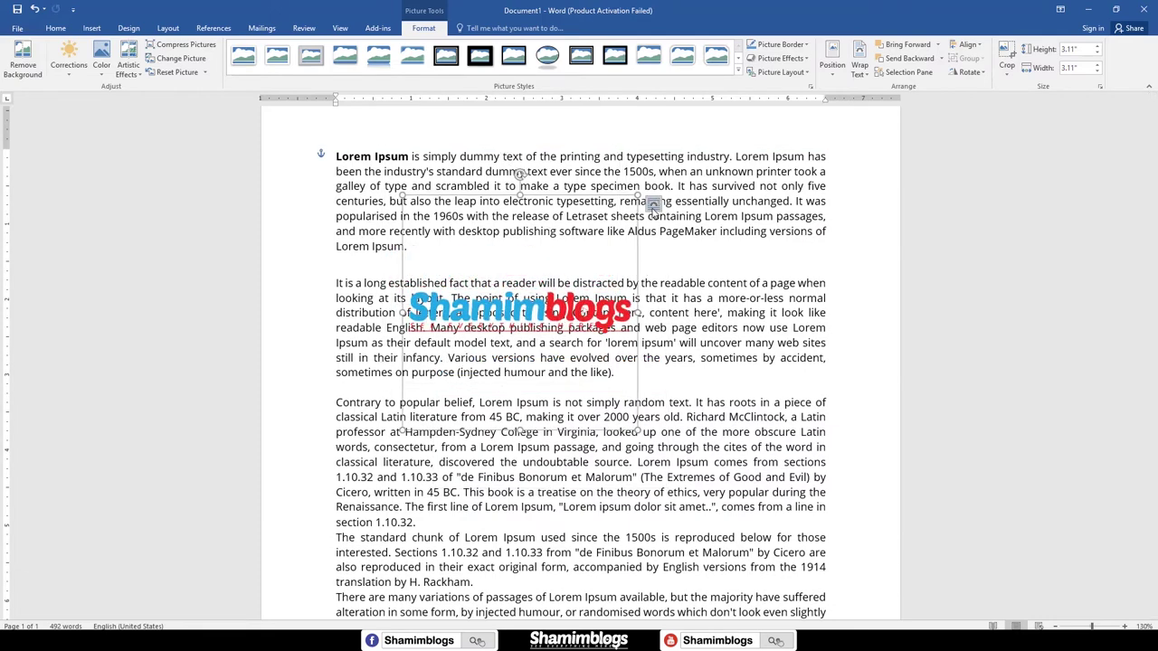
{"action": "left_click", "coordinate": [652, 207]}
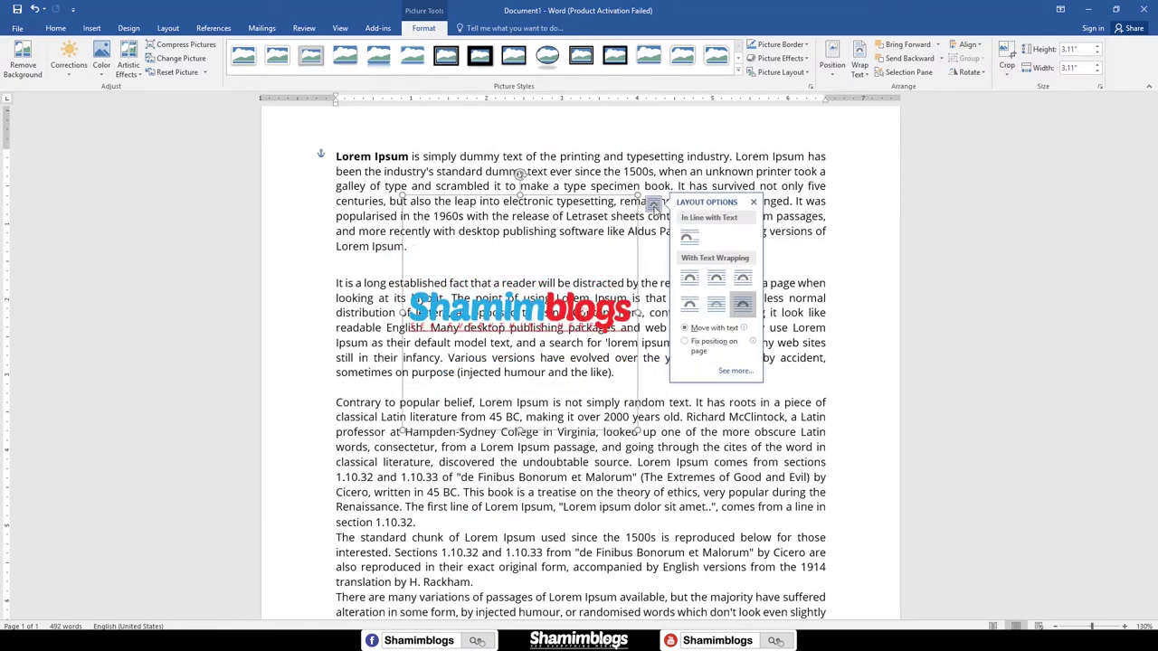
{"action": "left_click", "coordinate": [652, 214]}
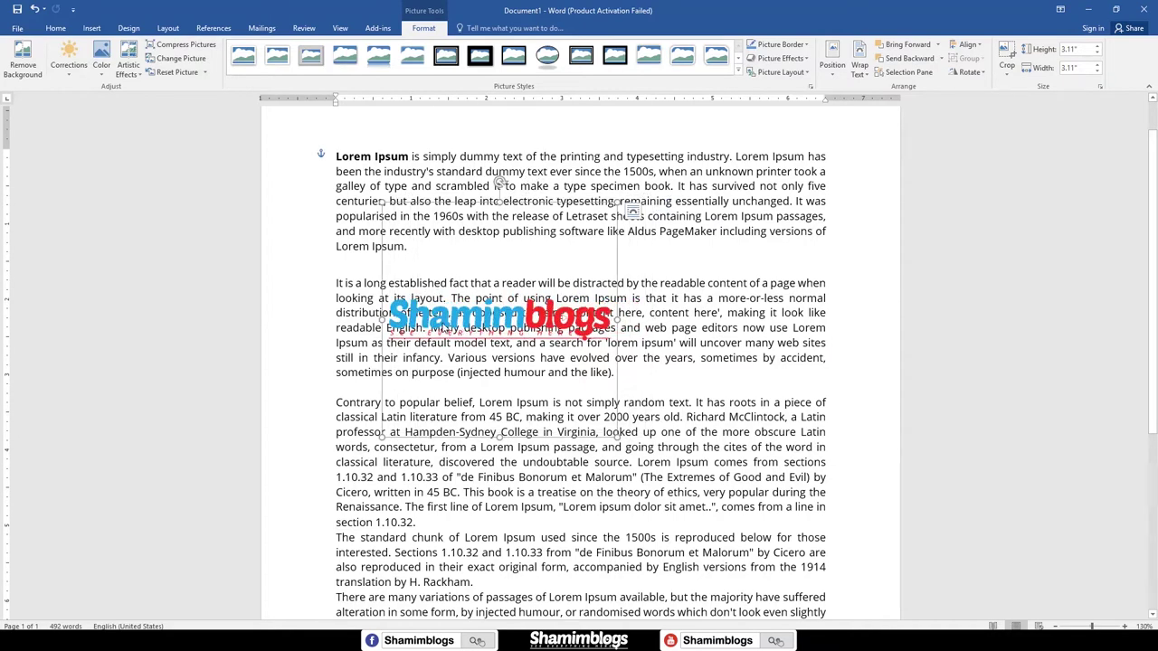
Step: Delete the old logo and insert the red round '4.png' logo in its place
{"action": "key", "text": "Delete"}
{"action": "left_click", "coordinate": [91, 27]}
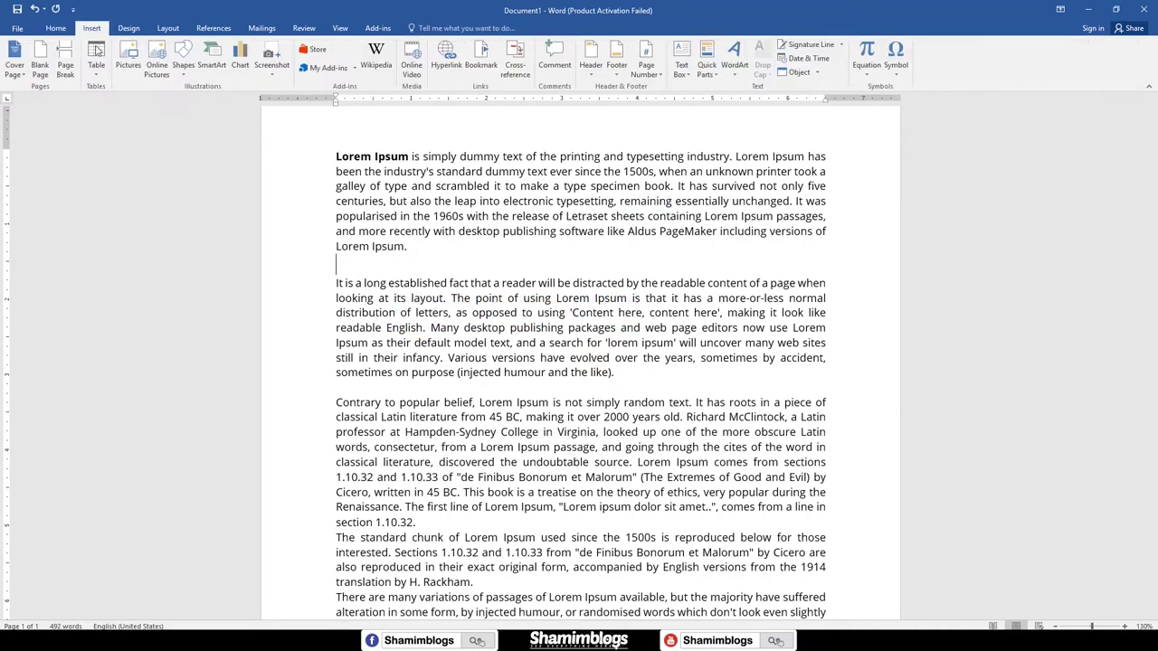
{"action": "left_click", "coordinate": [127, 64]}
{"action": "left_click", "coordinate": [531, 95]}
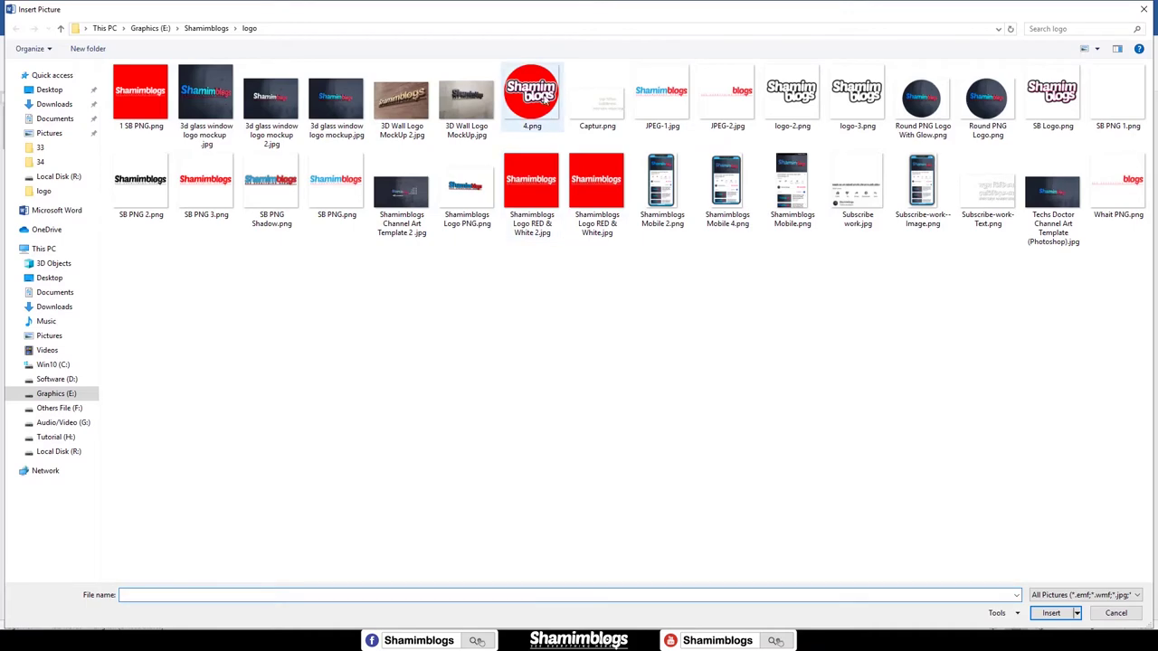
{"action": "left_click", "coordinate": [1051, 614]}
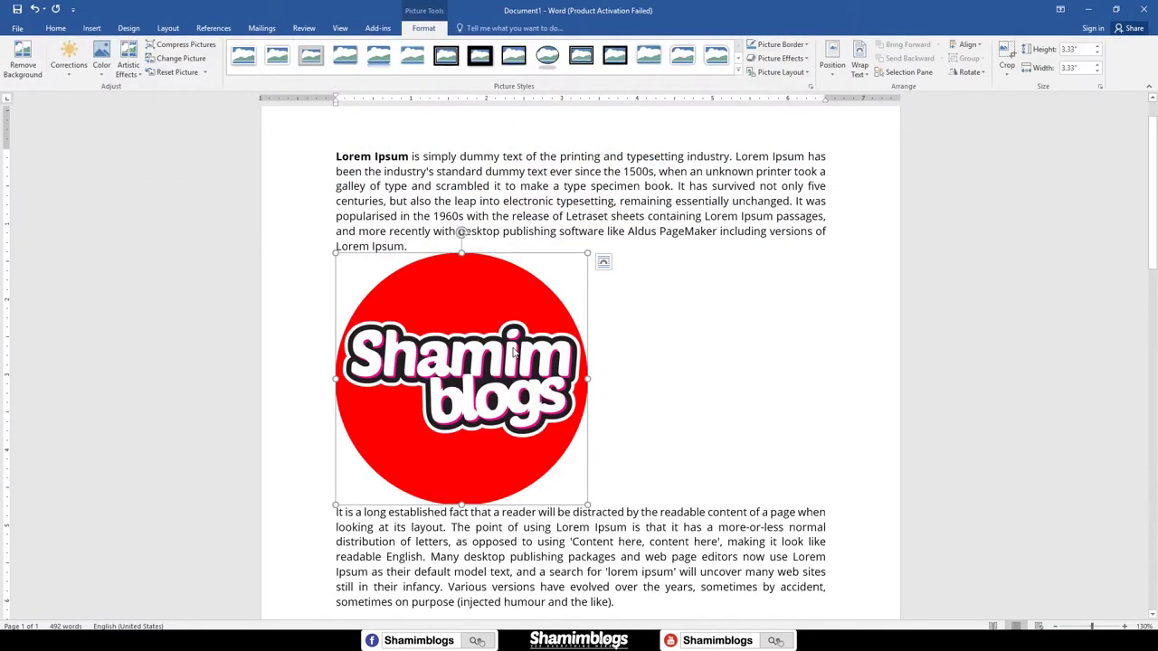
Step: Give the 4.png logo Square wrapping, shrink it to 1.48 inches, and center it in the paragraph
{"action": "left_click", "coordinate": [603, 262]}
{"action": "left_click", "coordinate": [665, 335]}
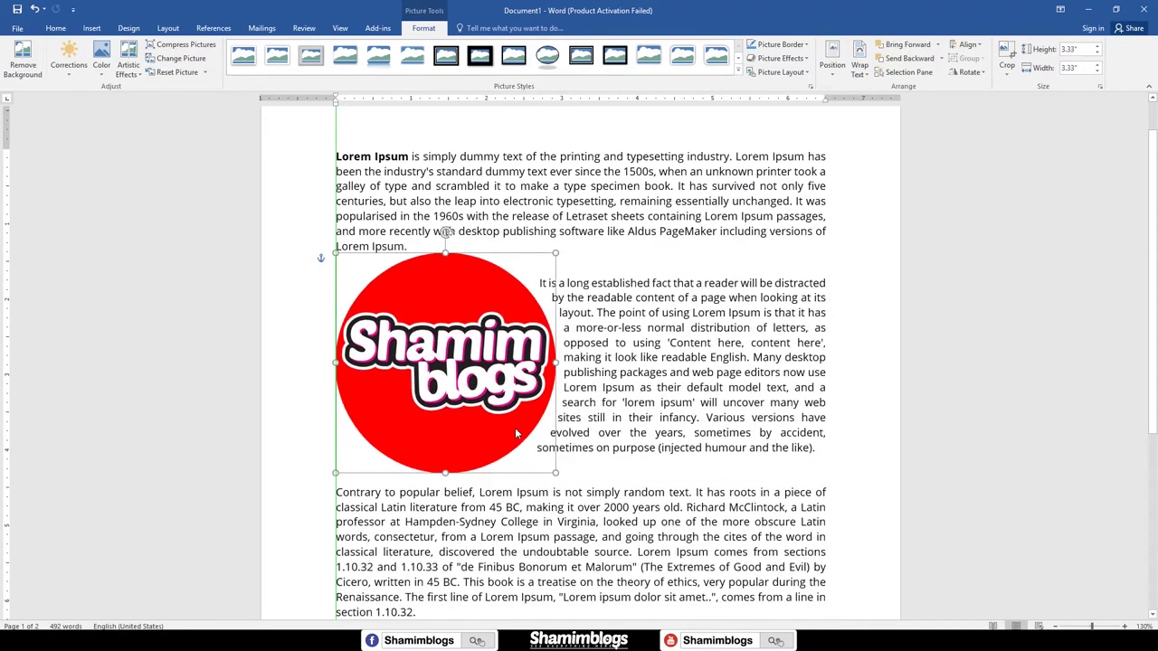
{"action": "left_click_drag", "start_coordinate": [587, 512], "coordinate": [453, 401]}
{"action": "left_click_drag", "start_coordinate": [398, 360], "coordinate": [531, 363]}
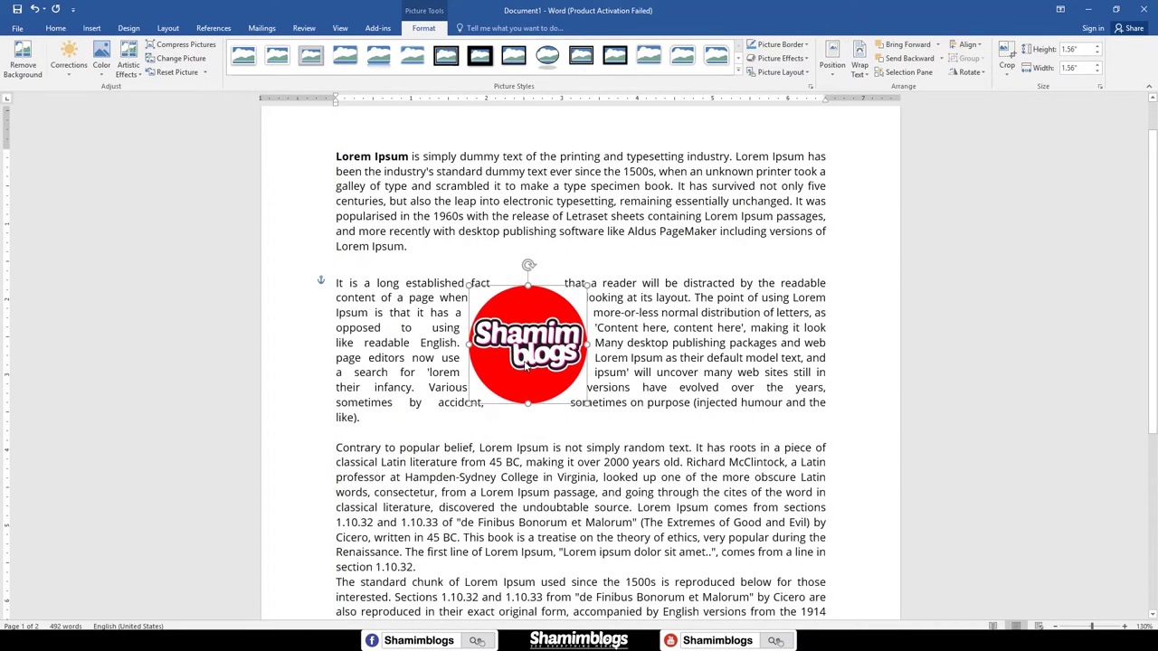
{"action": "left_click_drag", "start_coordinate": [585, 409], "coordinate": [578, 402]}
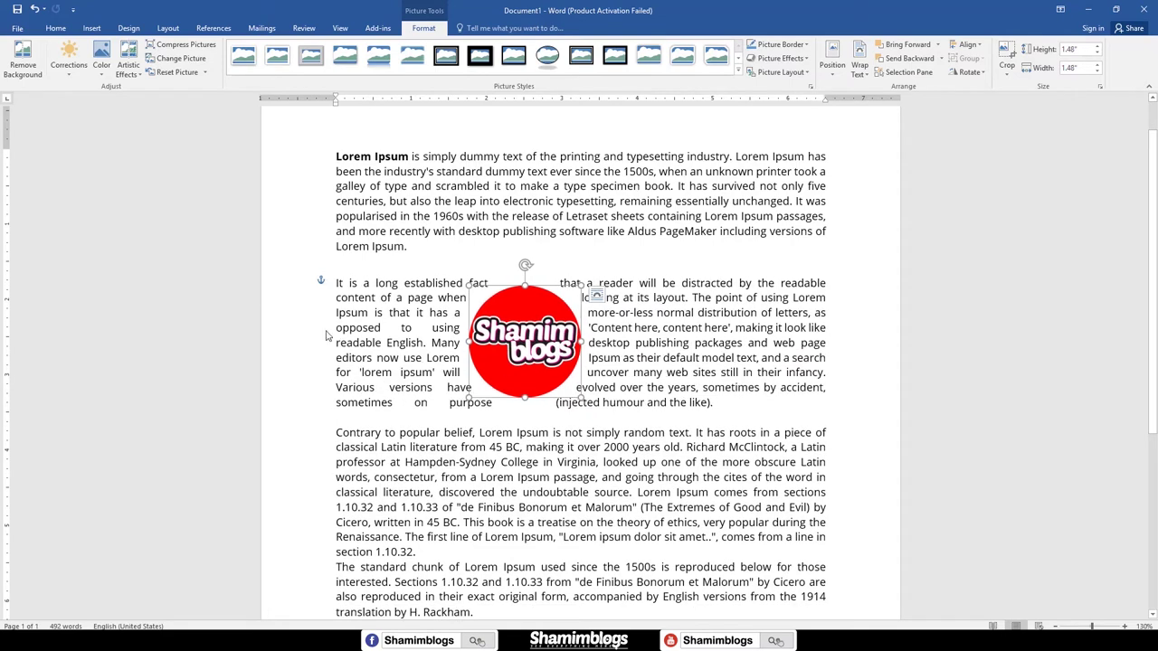
Step: Remove the 4.png logo's red circular background, adjusting the kept area around the lettering, and keep changes
{"action": "left_click", "coordinate": [24, 69]}
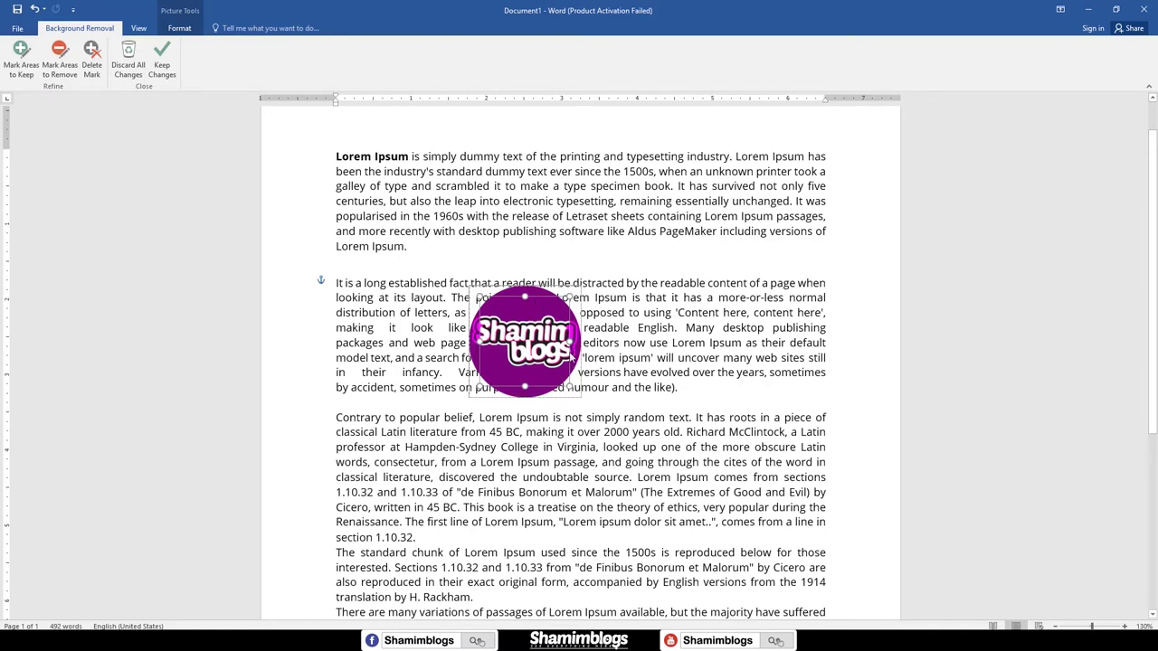
{"action": "mouse_move", "coordinate": [569, 348]}
{"action": "left_mouse_down"}
{"action": "mouse_move", "coordinate": [579, 355]}
{"action": "mouse_move", "coordinate": [569, 364]}
{"action": "left_mouse_up"}
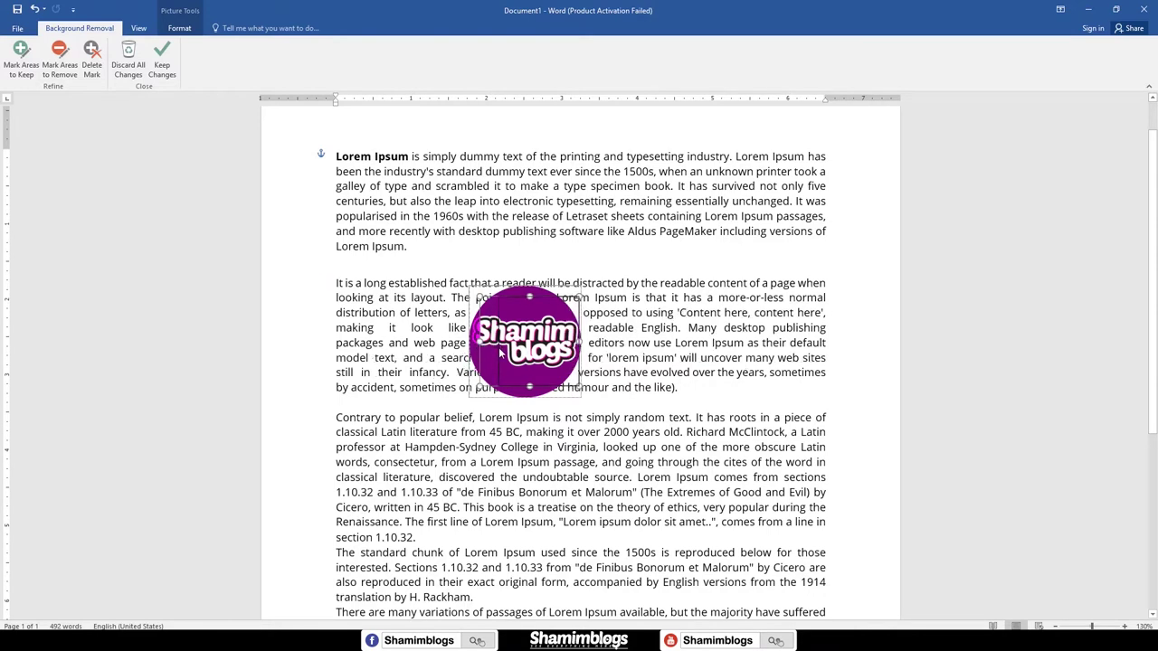
{"action": "left_click_drag", "start_coordinate": [479, 347], "coordinate": [499, 351]}
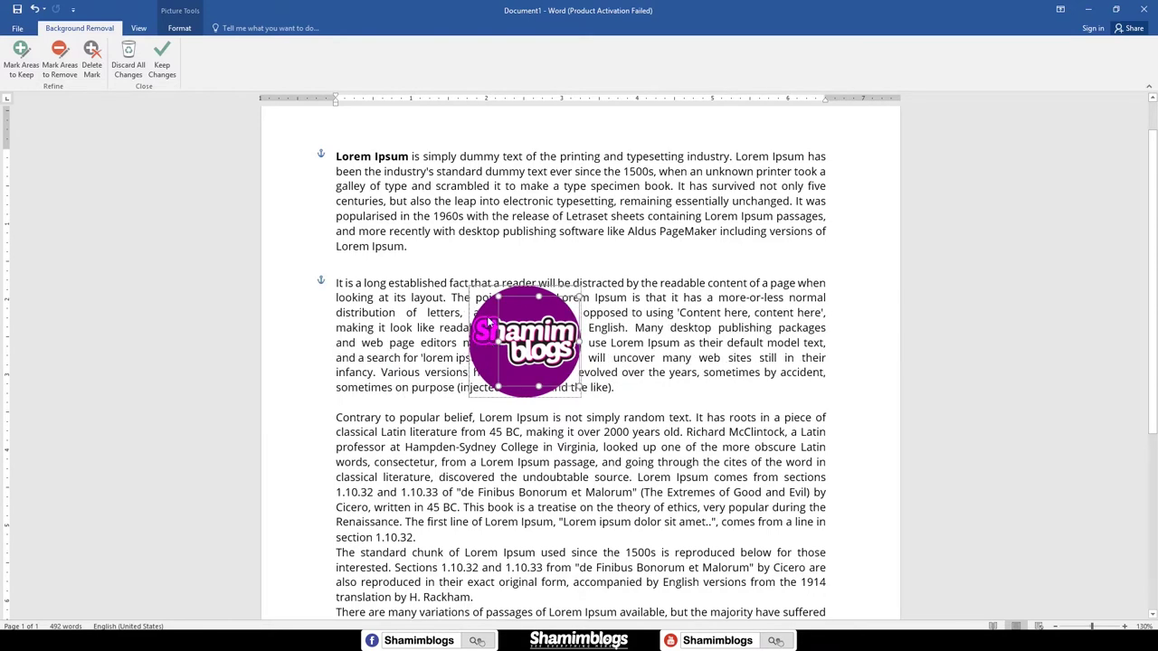
{"action": "left_click_drag", "start_coordinate": [499, 346], "coordinate": [472, 352]}
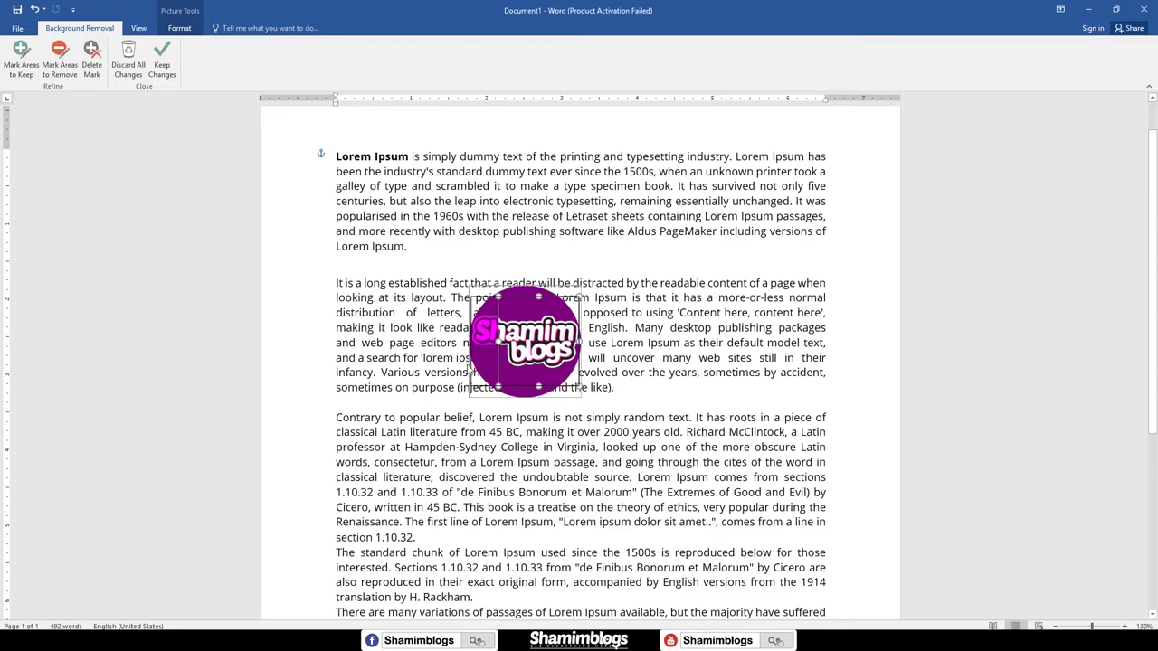
{"action": "left_click", "coordinate": [162, 65]}
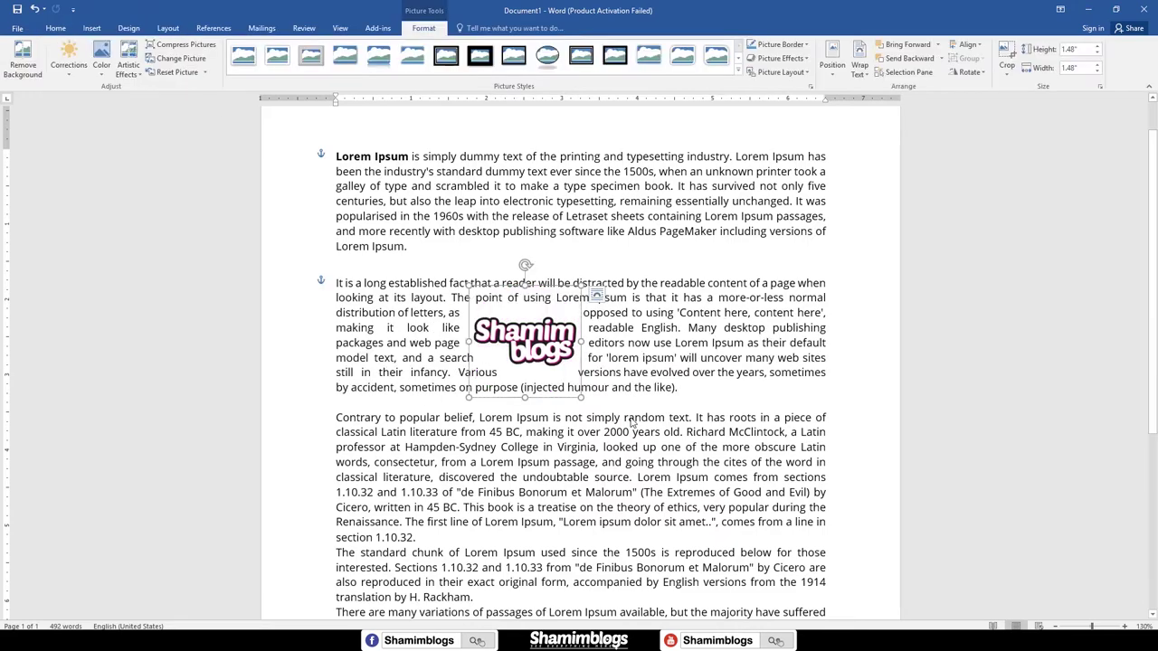
Step: Nudge the logo rightward within the second paragraph and display the Corrections sharpen/brightness presets
{"action": "left_click_drag", "start_coordinate": [547, 356], "coordinate": [464, 354]}
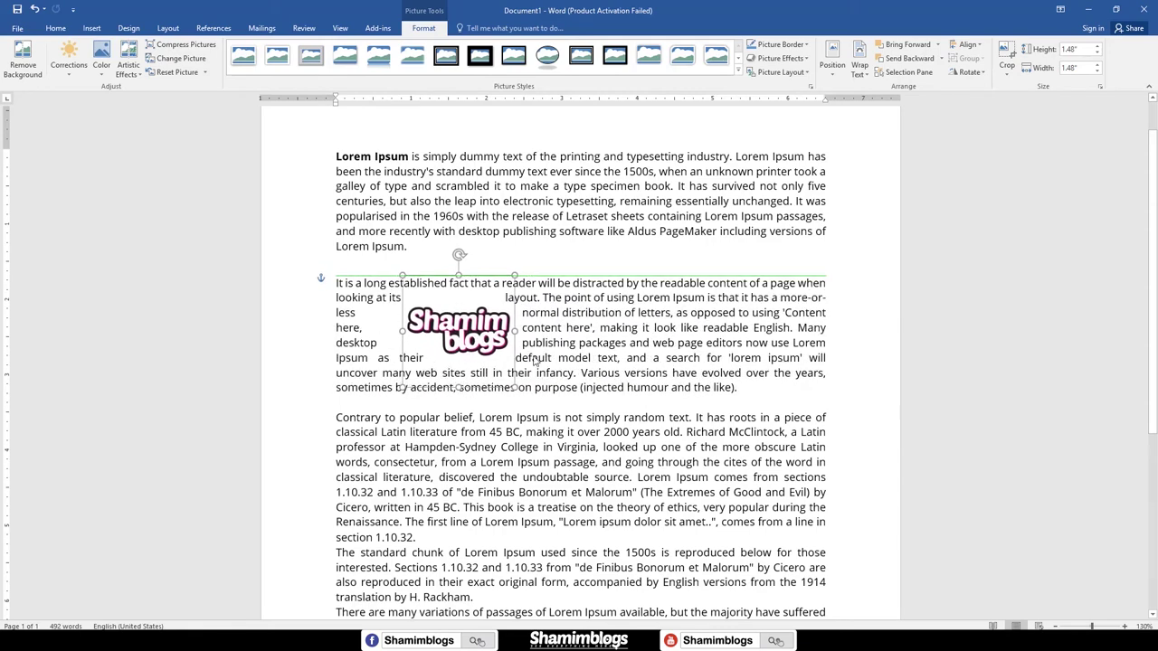
{"action": "left_click_drag", "start_coordinate": [464, 354], "coordinate": [529, 360]}
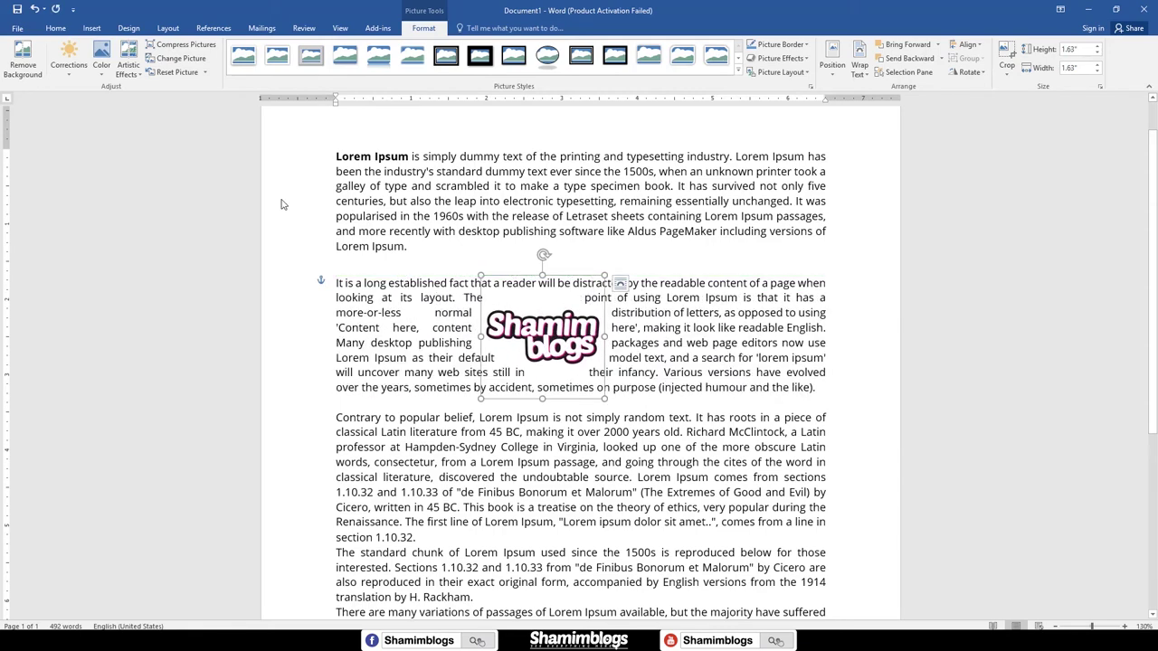
{"action": "left_click", "coordinate": [71, 78]}
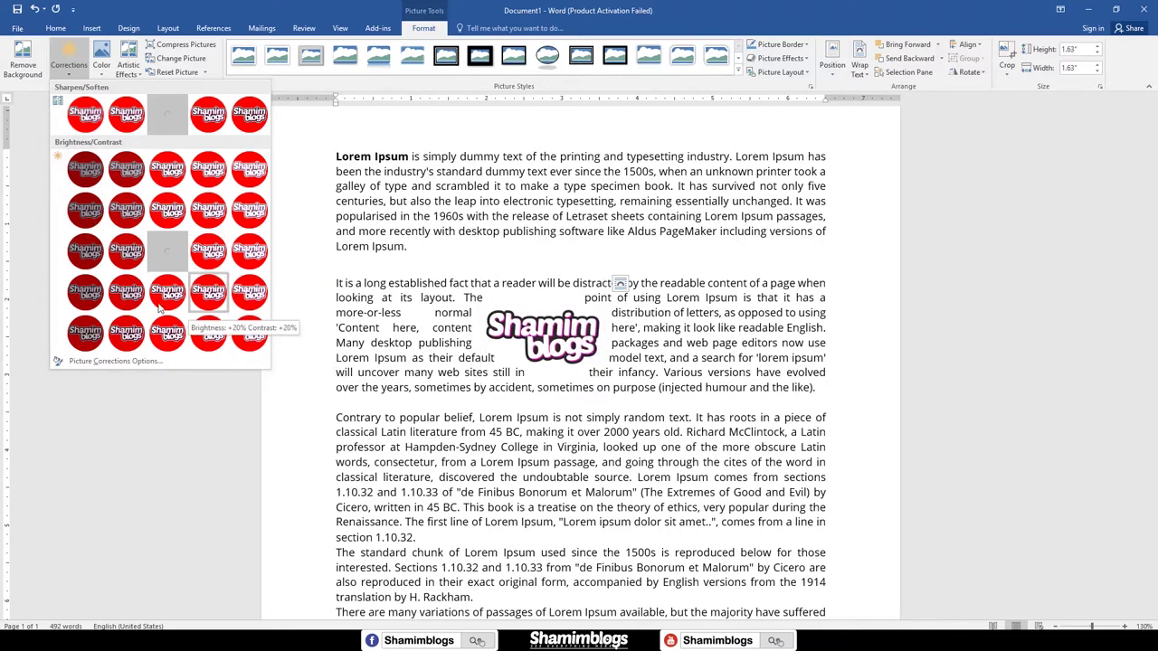
Step: In Picture Corrections options, try sharpness and brightness (72%) changes, then reset all to 0%
{"action": "left_click", "coordinate": [127, 361]}
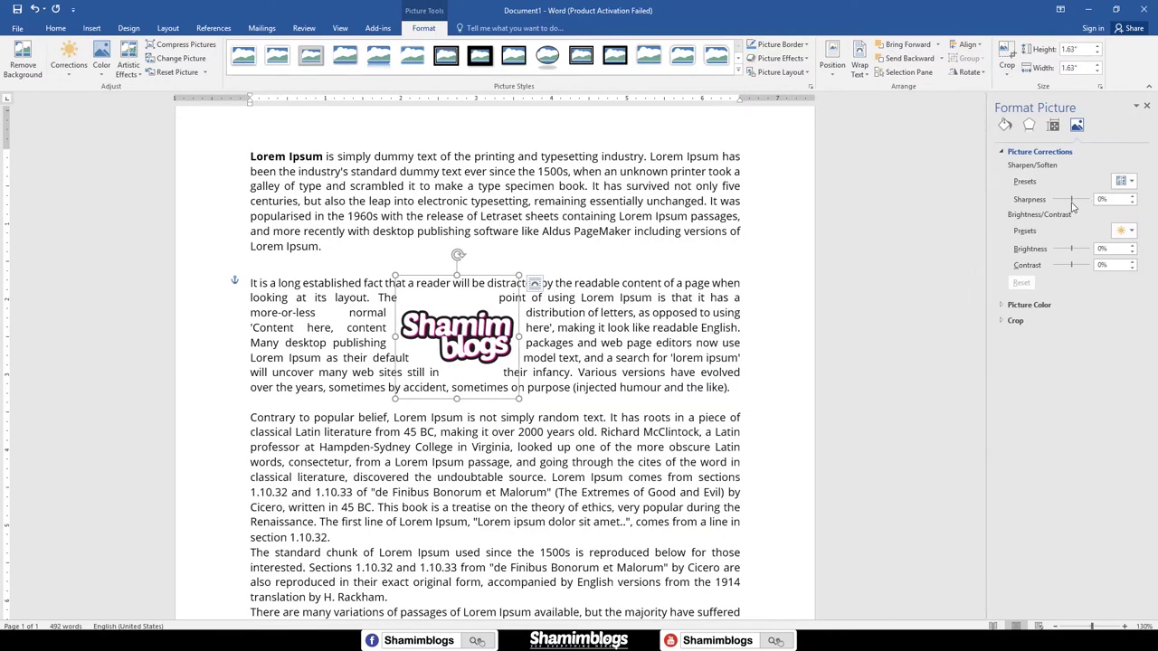
{"action": "left_click_drag", "start_coordinate": [1067, 199], "coordinate": [1088, 200]}
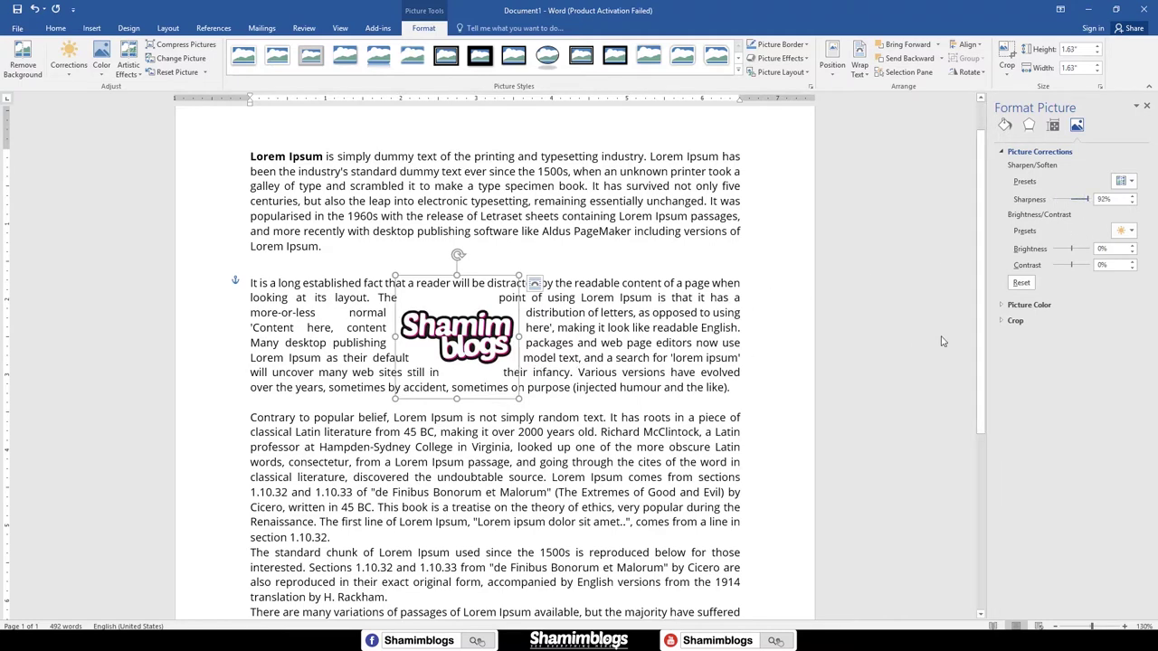
{"action": "left_click_drag", "start_coordinate": [1067, 252], "coordinate": [1082, 254]}
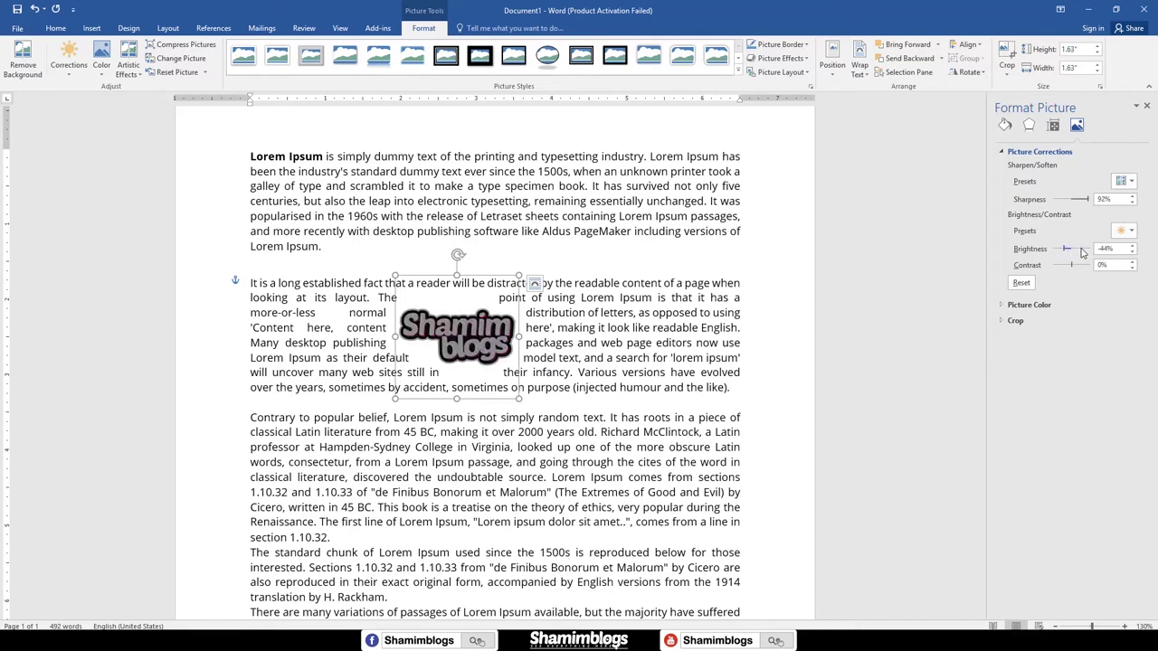
{"action": "mouse_move", "coordinate": [1064, 253]}
{"action": "left_mouse_down"}
{"action": "mouse_move", "coordinate": [1079, 252]}
{"action": "mouse_move", "coordinate": [1075, 269]}
{"action": "left_mouse_up"}
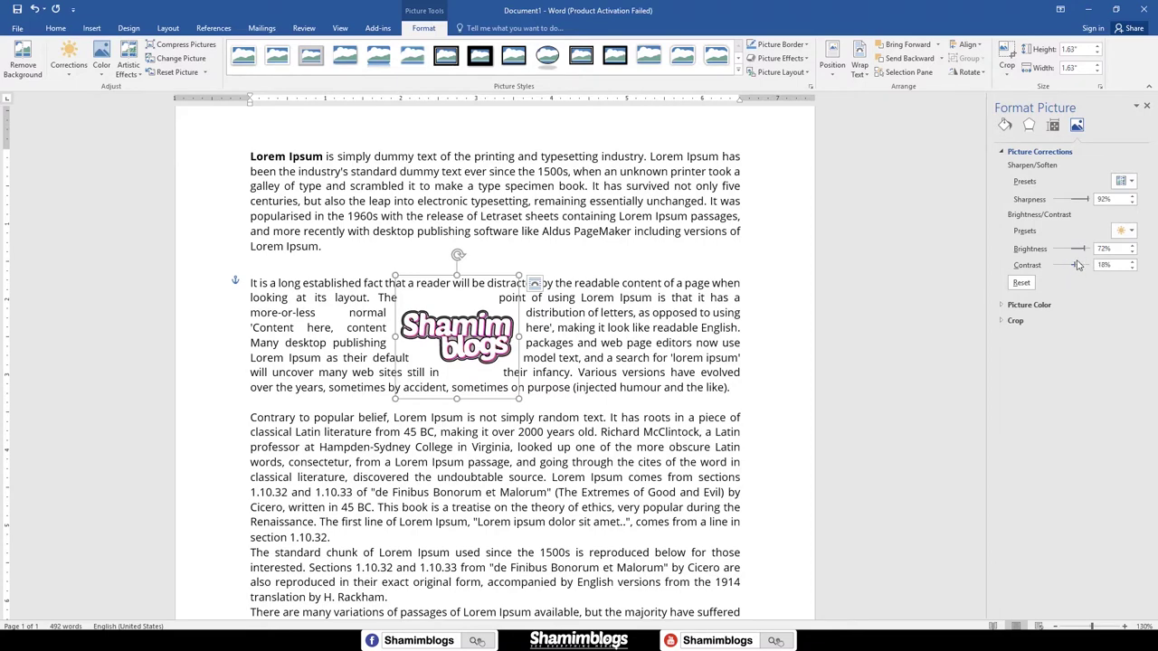
{"action": "left_click", "coordinate": [1022, 285]}
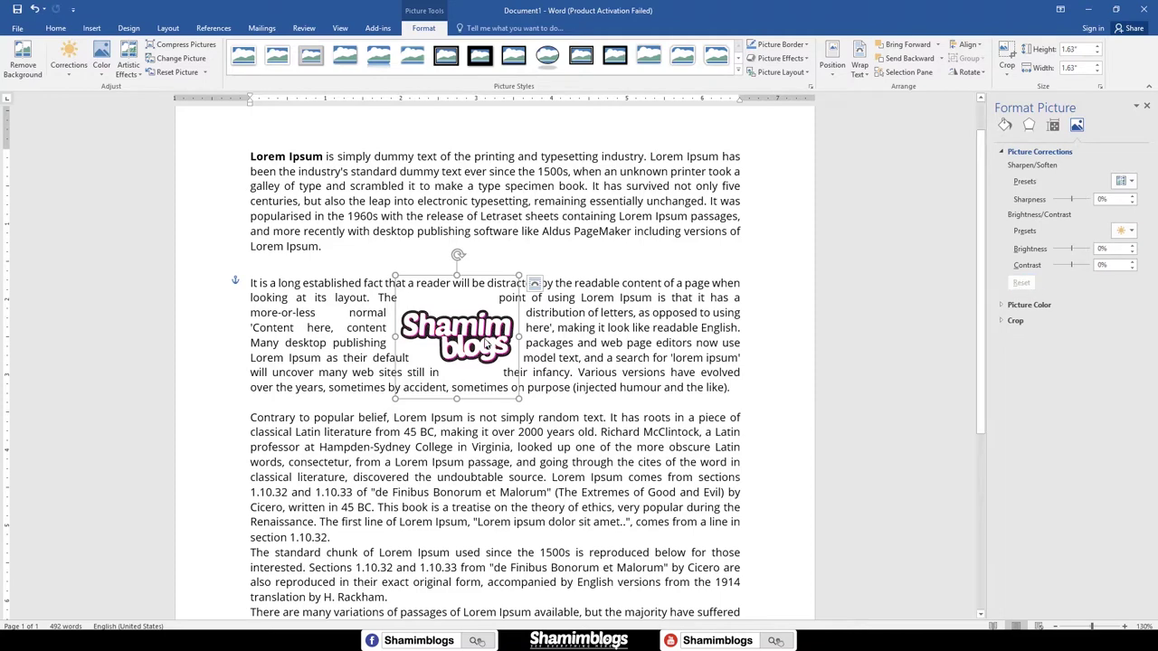
Step: Shrink the logo to 1.53 inches square and bring up its effects settings
{"action": "left_click", "coordinate": [1054, 128]}
{"action": "left_click", "coordinate": [1009, 152]}
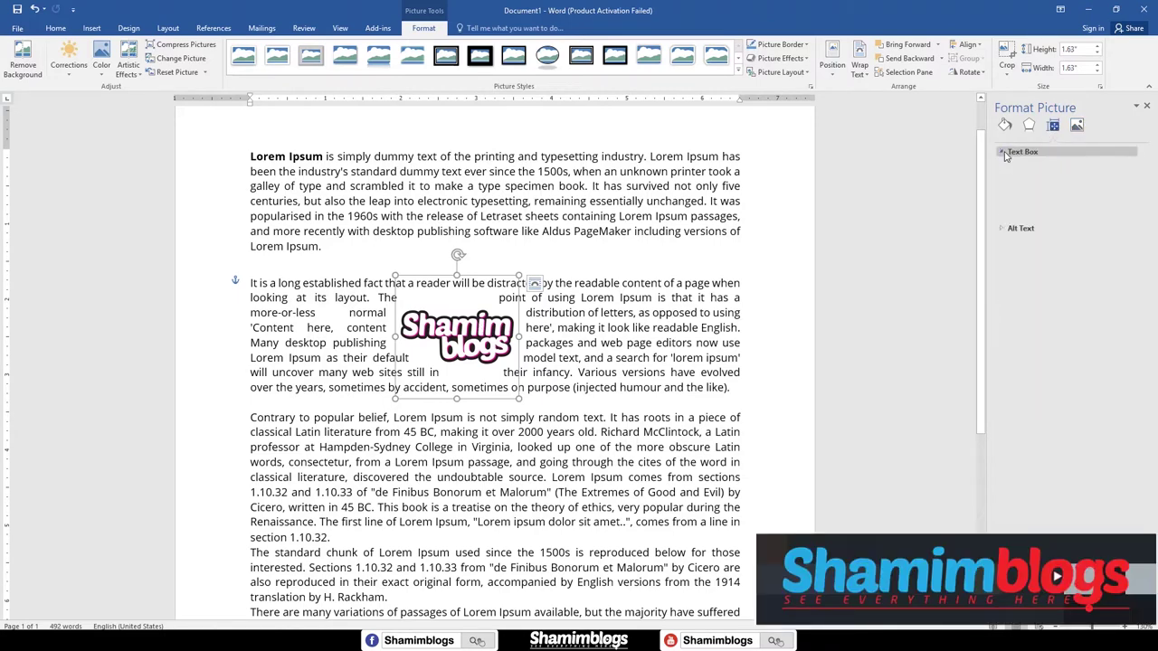
{"action": "left_click", "coordinate": [1002, 318]}
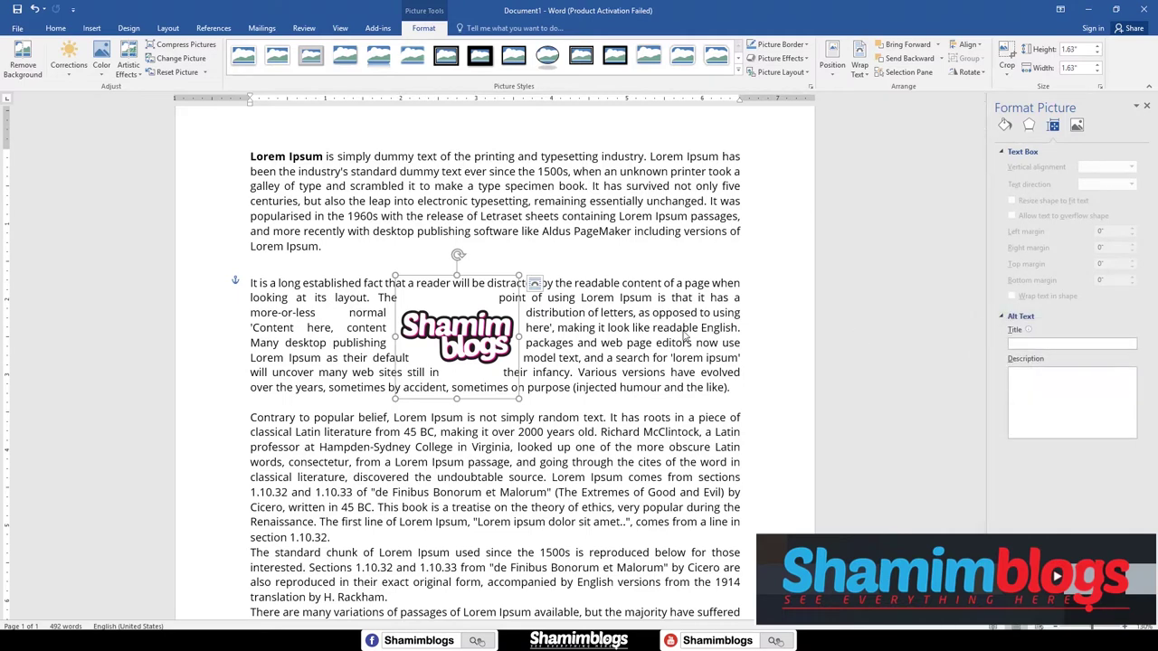
{"action": "left_click_drag", "start_coordinate": [521, 403], "coordinate": [513, 395]}
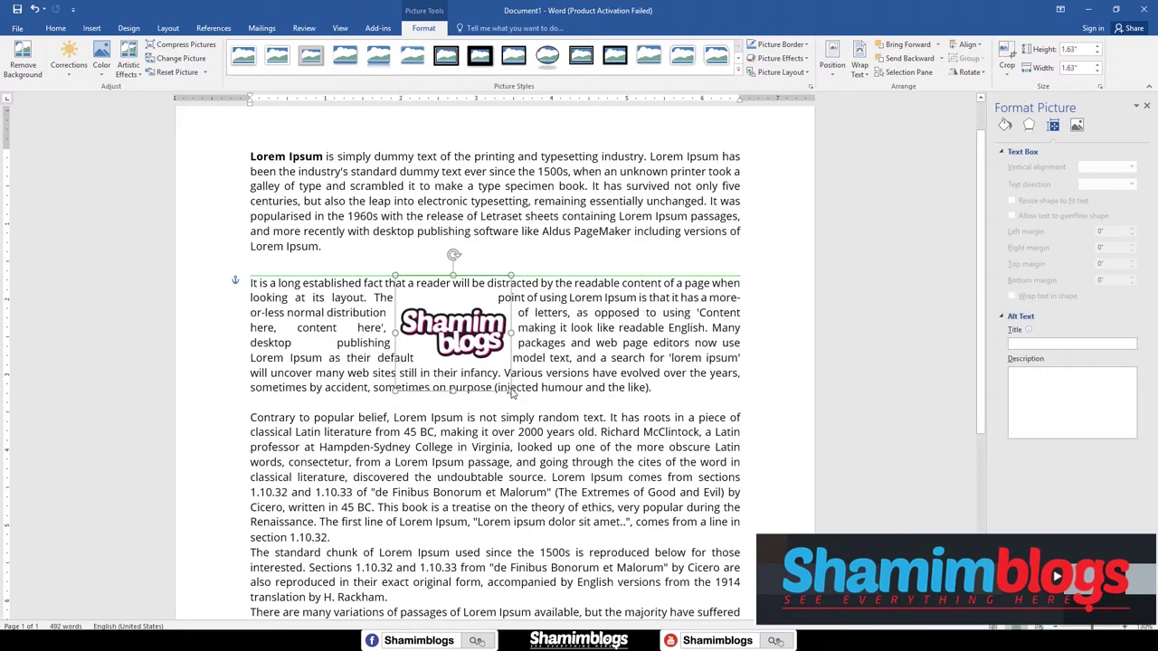
{"action": "left_click", "coordinate": [1029, 126]}
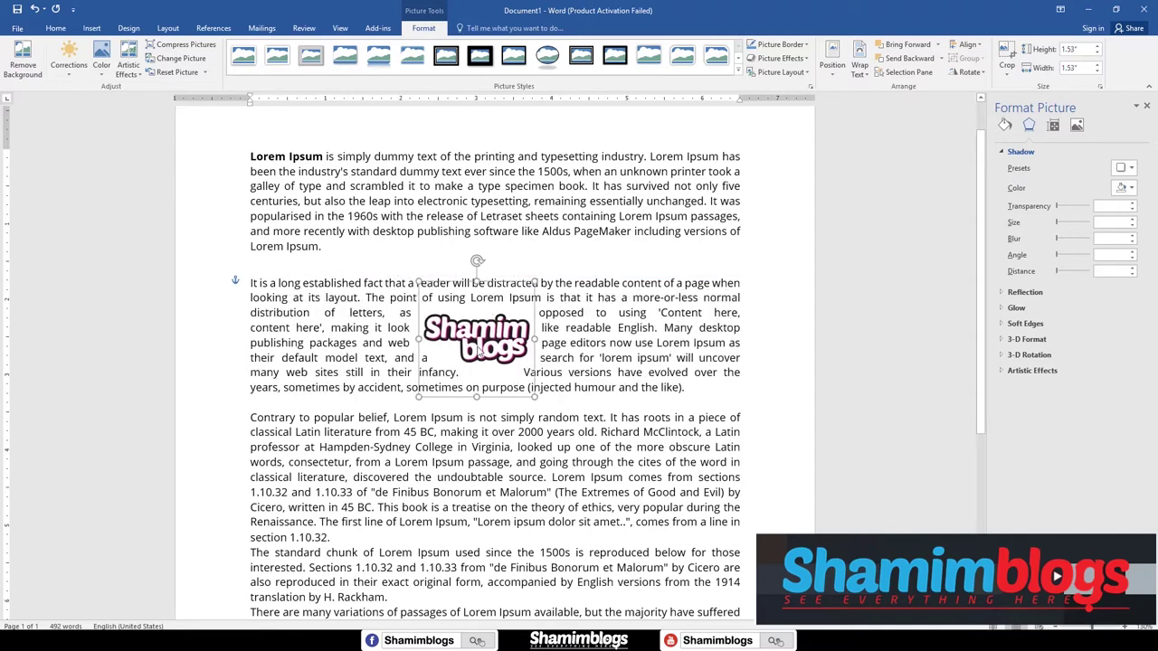
Step: Apply a shadow preset to the logo and shift it left within the paragraph
{"action": "left_click_drag", "start_coordinate": [465, 346], "coordinate": [484, 353]}
{"action": "left_click", "coordinate": [1129, 170]}
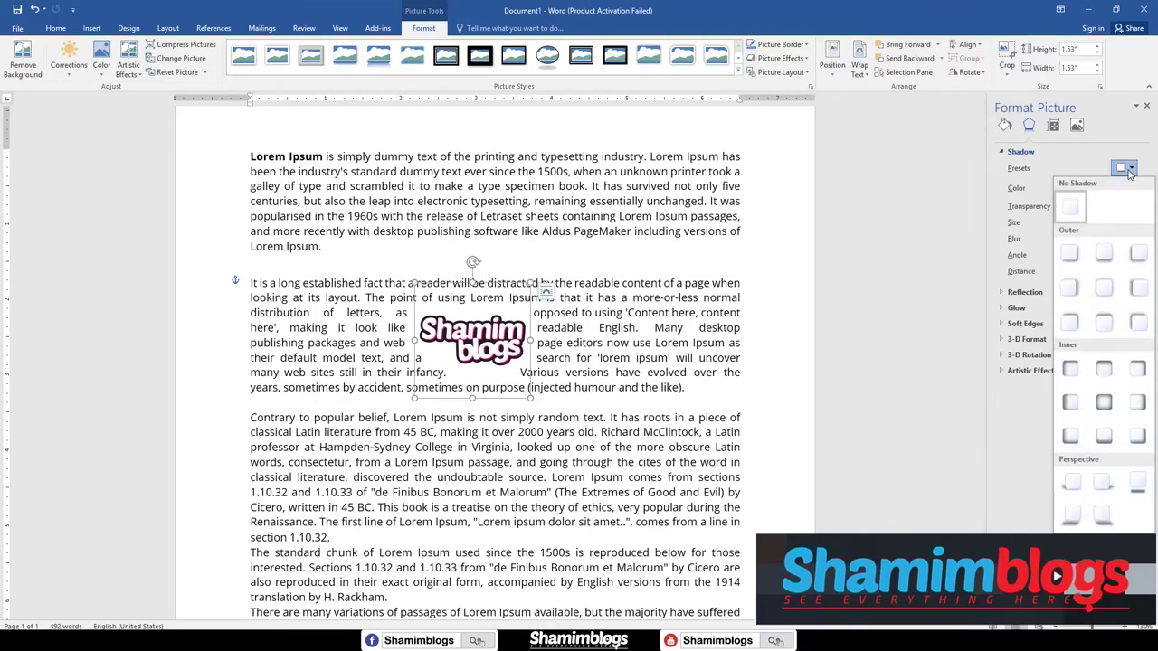
{"action": "left_click", "coordinate": [1070, 323]}
{"action": "left_click", "coordinate": [1129, 168]}
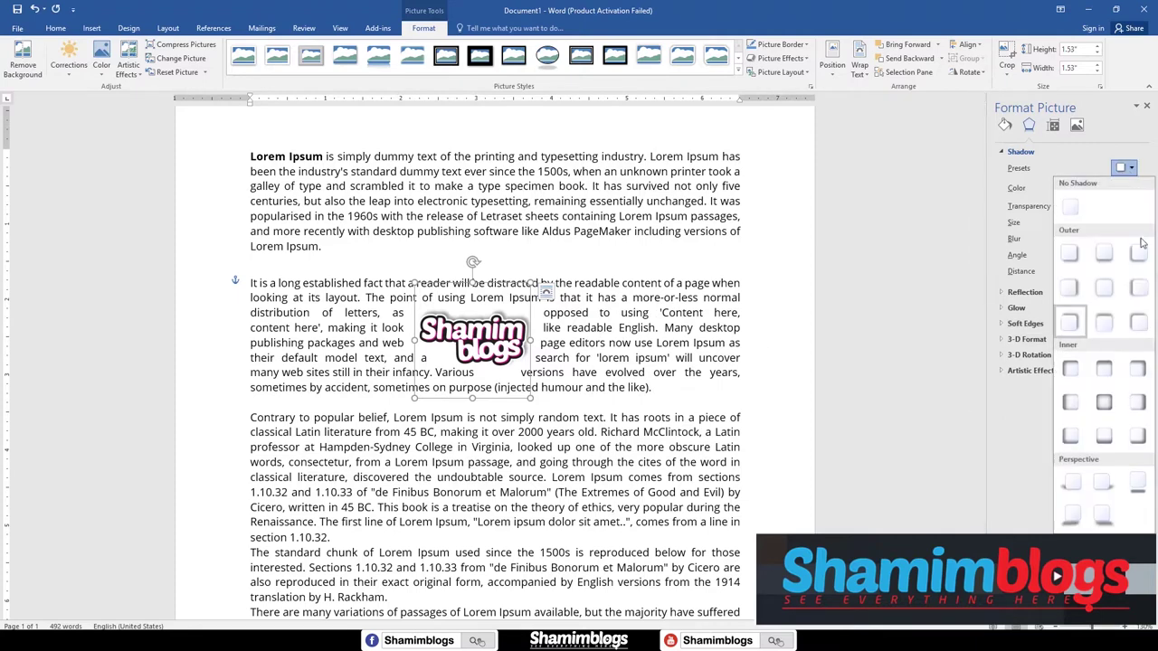
{"action": "left_click", "coordinate": [1106, 371]}
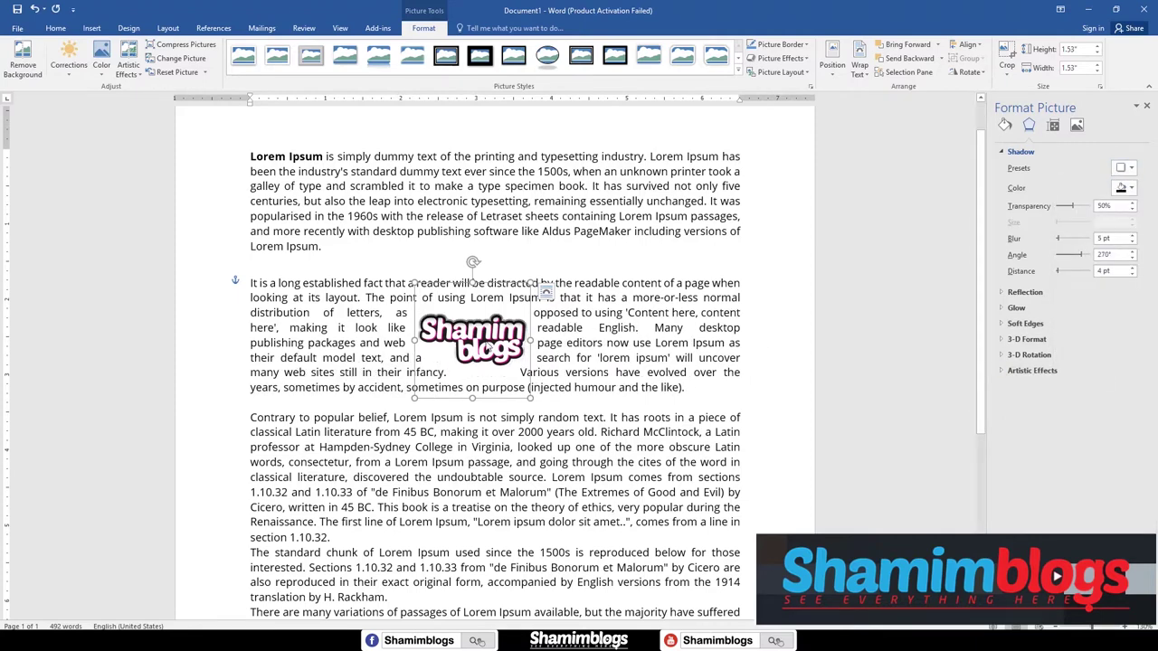
{"action": "left_click_drag", "start_coordinate": [486, 348], "coordinate": [508, 349]}
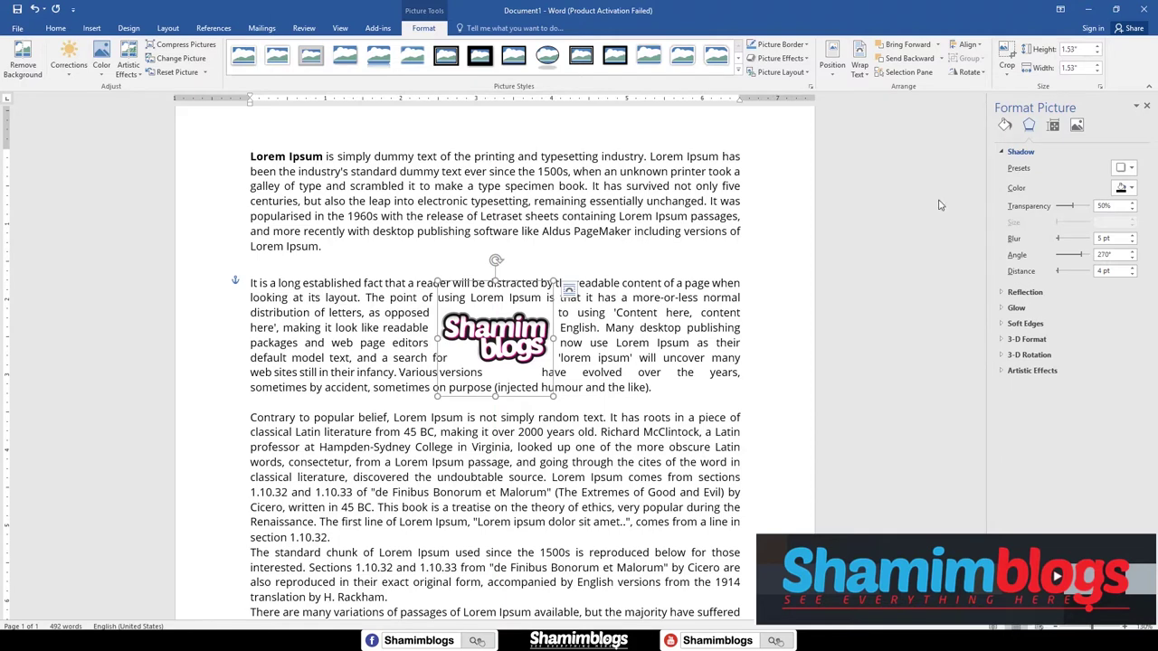
{"action": "left_click_drag", "start_coordinate": [535, 353], "coordinate": [485, 344]}
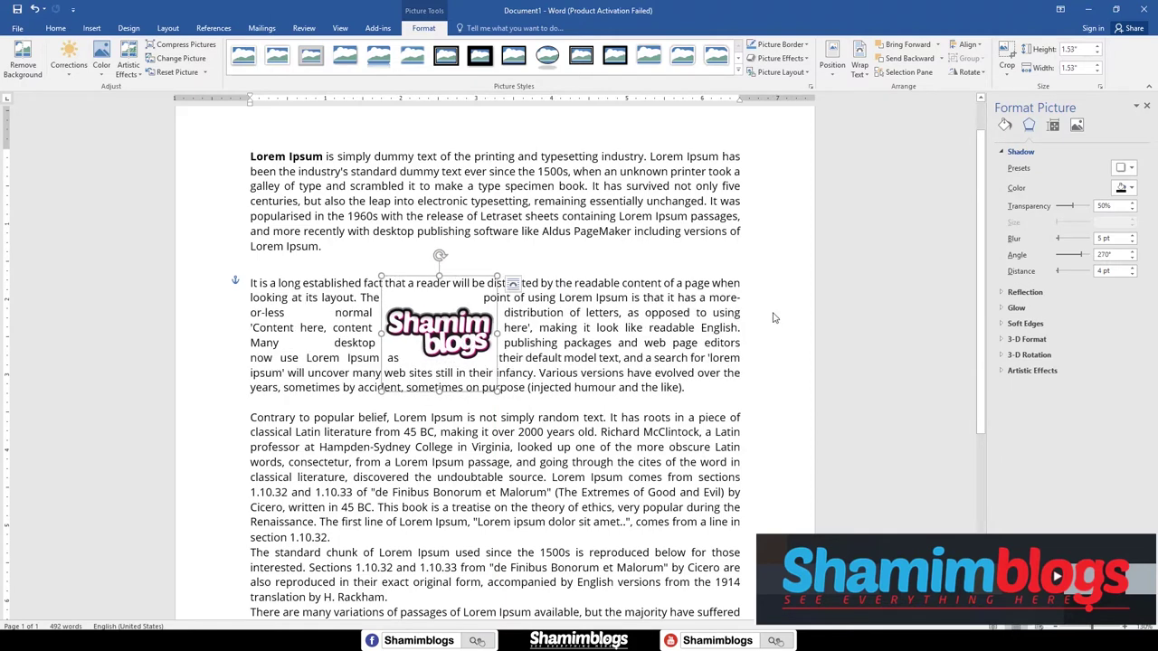
Step: Set the shadow to 68% transparency, 16 pt blur, 61° angle and 0 pt distance
{"action": "left_click_drag", "start_coordinate": [1075, 210], "coordinate": [1053, 210]}
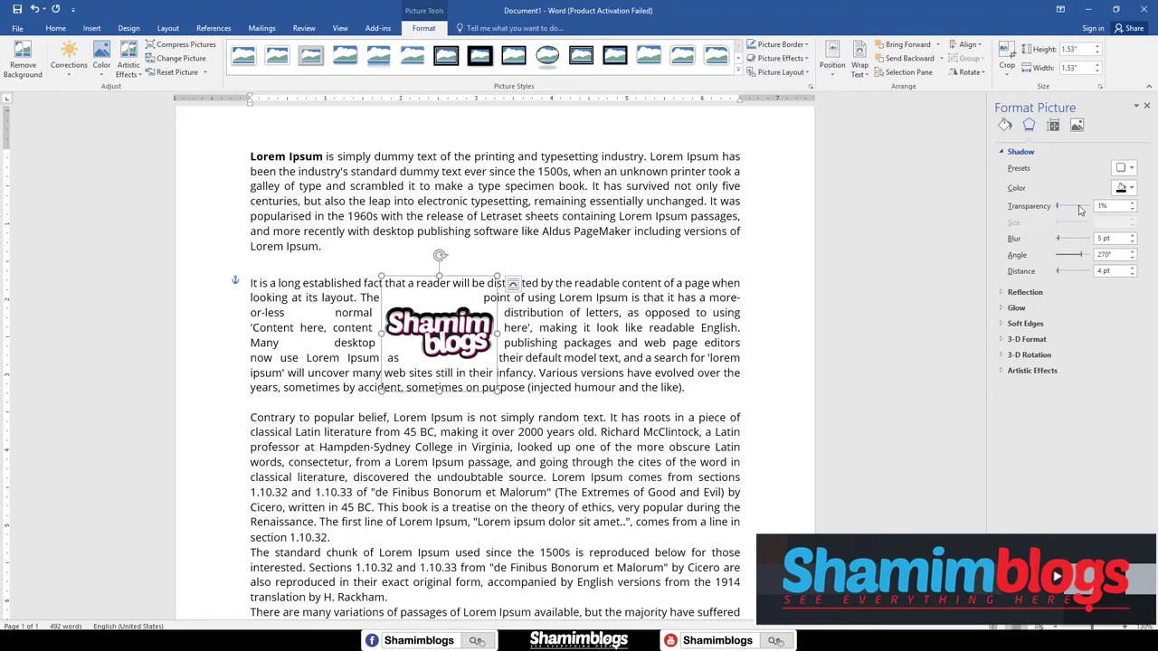
{"action": "left_click_drag", "start_coordinate": [1058, 206], "coordinate": [1079, 207]}
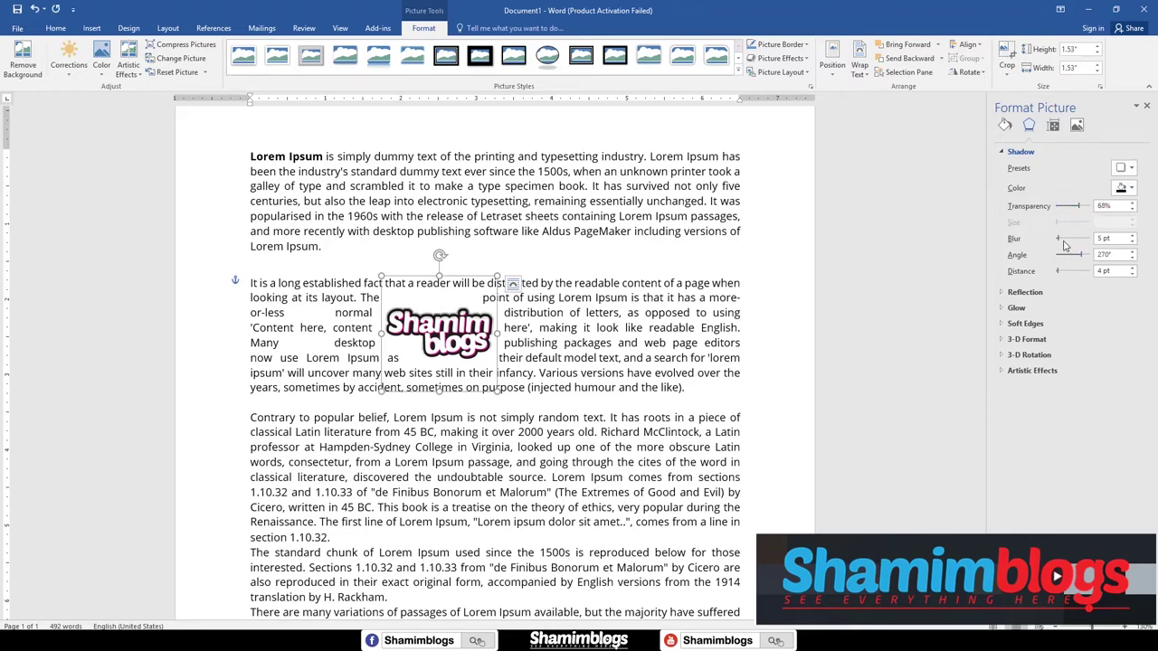
{"action": "left_click_drag", "start_coordinate": [1064, 242], "coordinate": [1063, 275]}
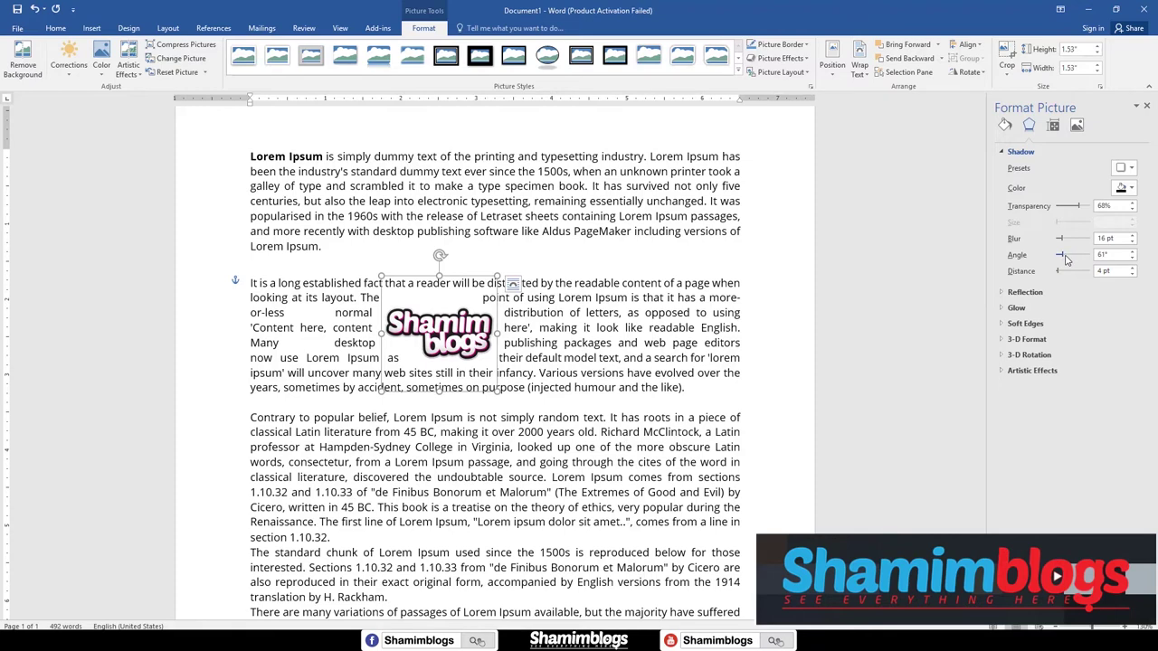
{"action": "mouse_move", "coordinate": [1059, 273]}
{"action": "left_mouse_down"}
{"action": "mouse_move", "coordinate": [1073, 273]}
{"action": "mouse_move", "coordinate": [1058, 271]}
{"action": "left_mouse_up"}
{"action": "left_click", "coordinate": [1023, 292]}
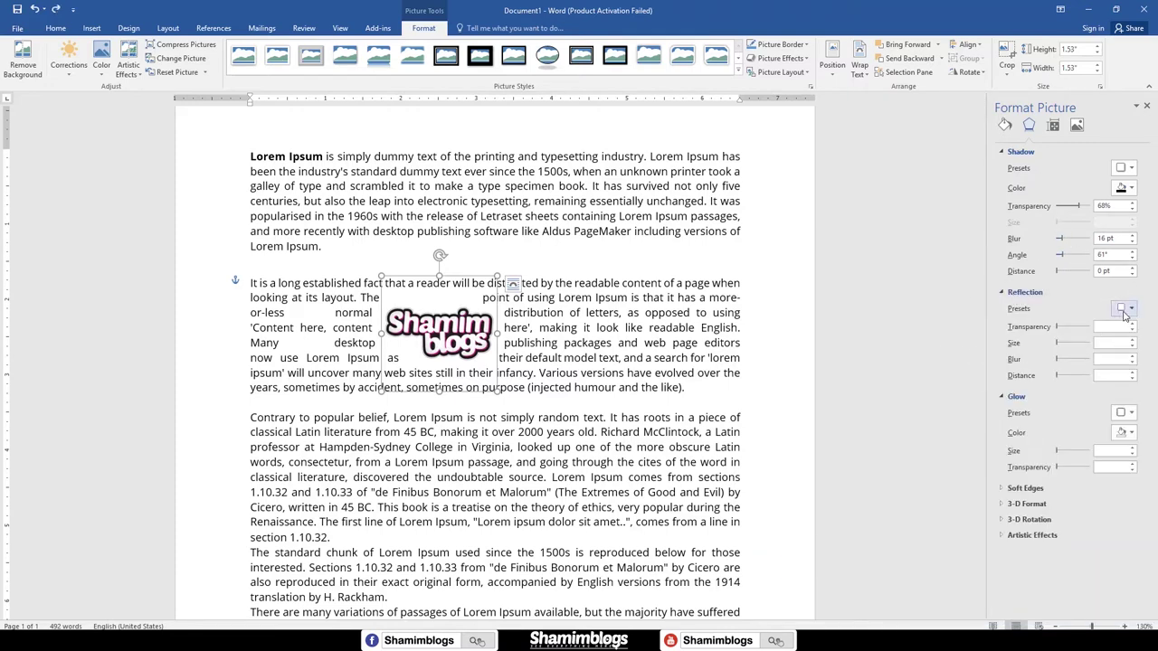
Step: Add a reflection beneath the logo and a red 7 pt glow around it
{"action": "left_click", "coordinate": [1124, 308]}
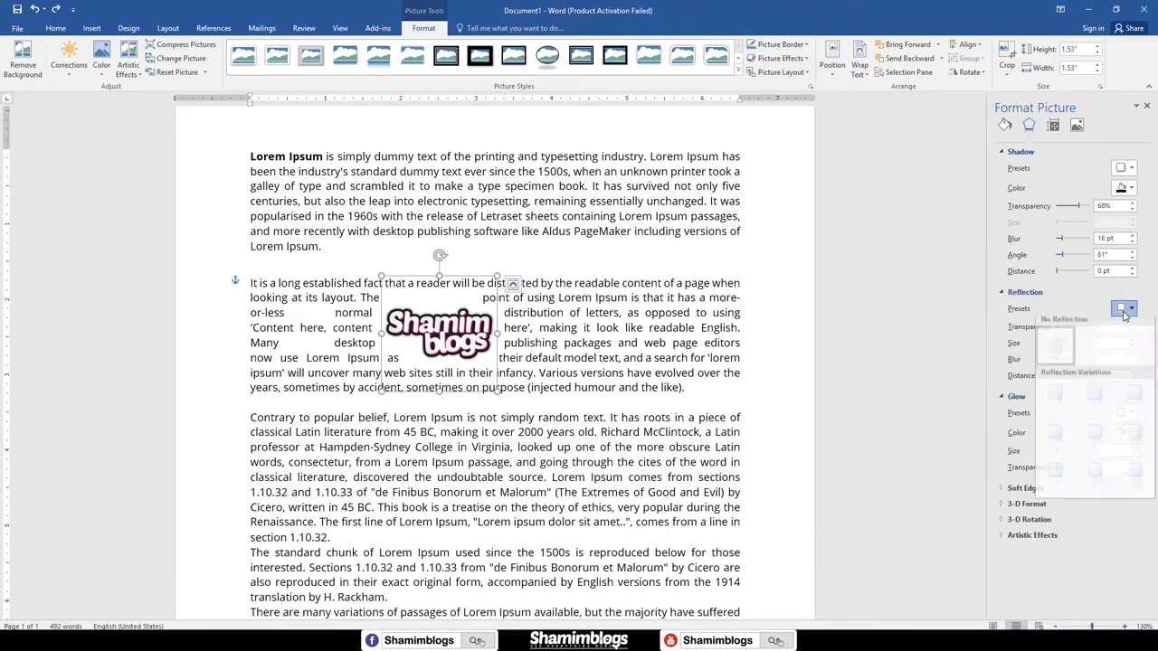
{"action": "left_click", "coordinate": [1058, 405]}
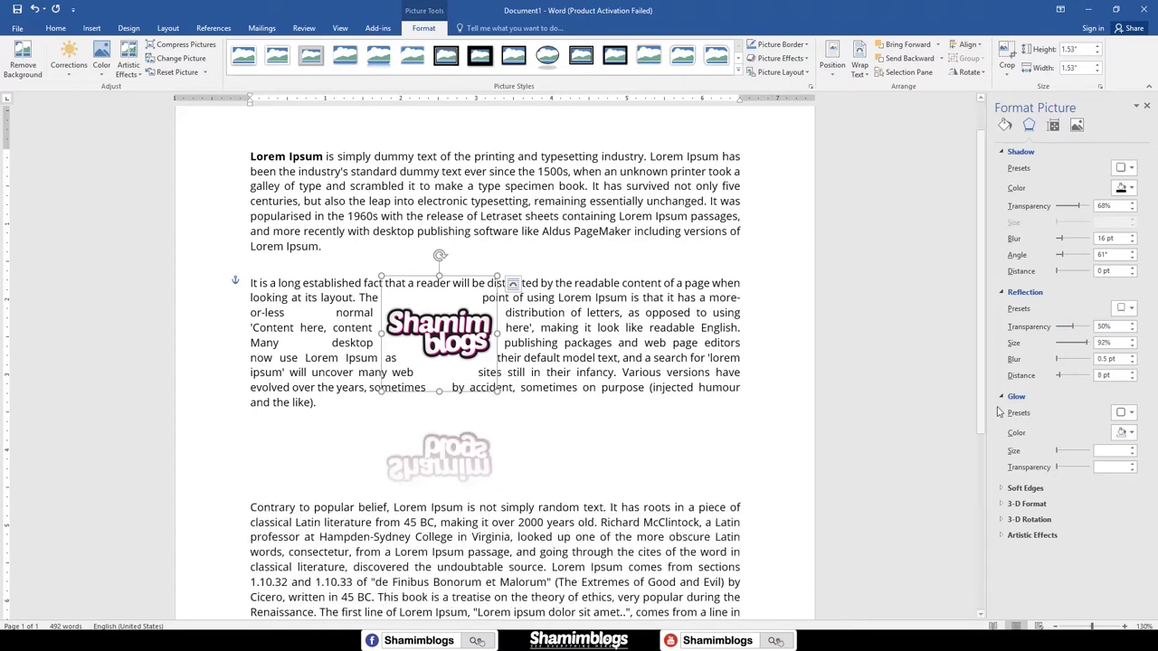
{"action": "left_click", "coordinate": [1123, 412]}
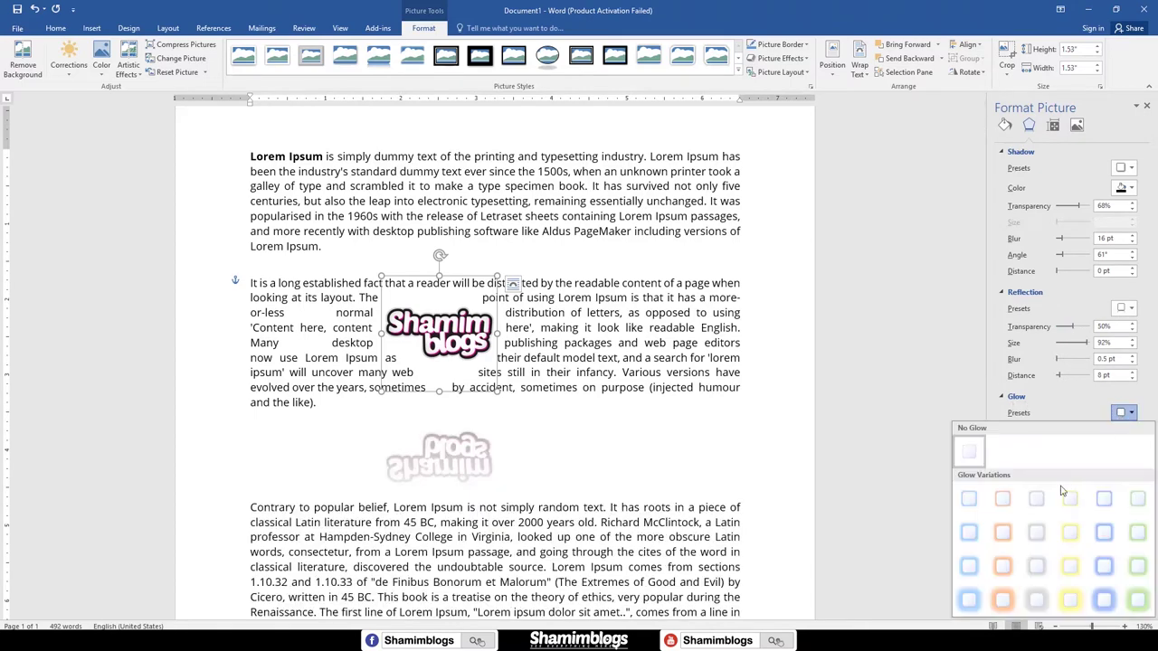
{"action": "left_click", "coordinate": [967, 498]}
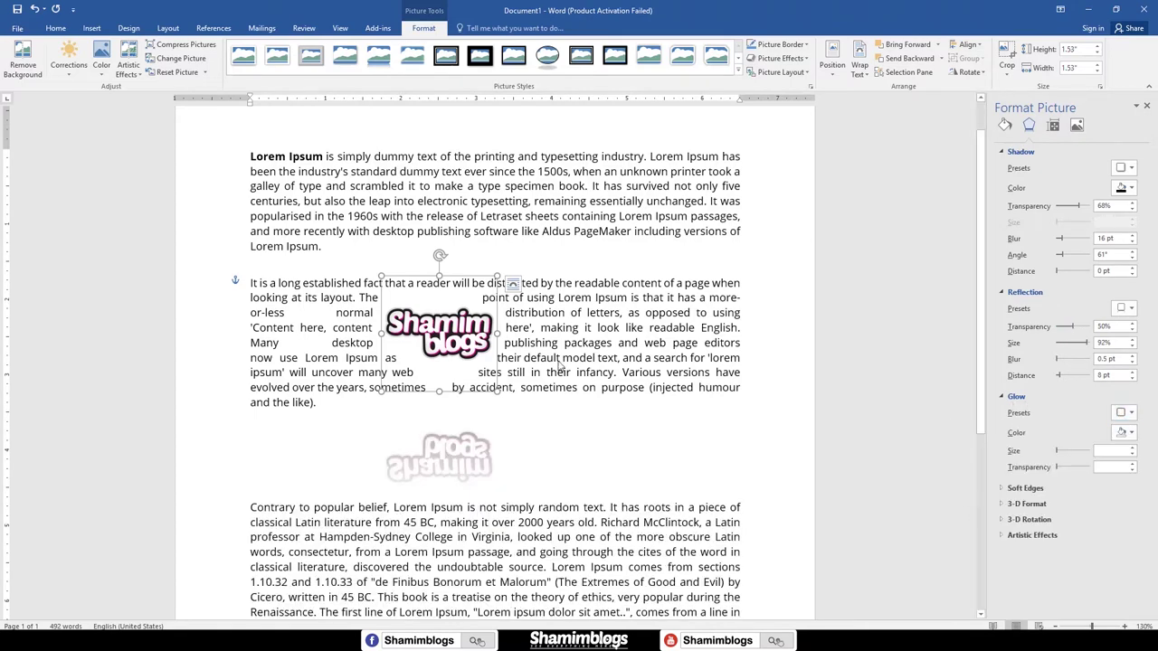
{"action": "left_click", "coordinate": [1128, 433]}
{"action": "left_click", "coordinate": [1057, 528]}
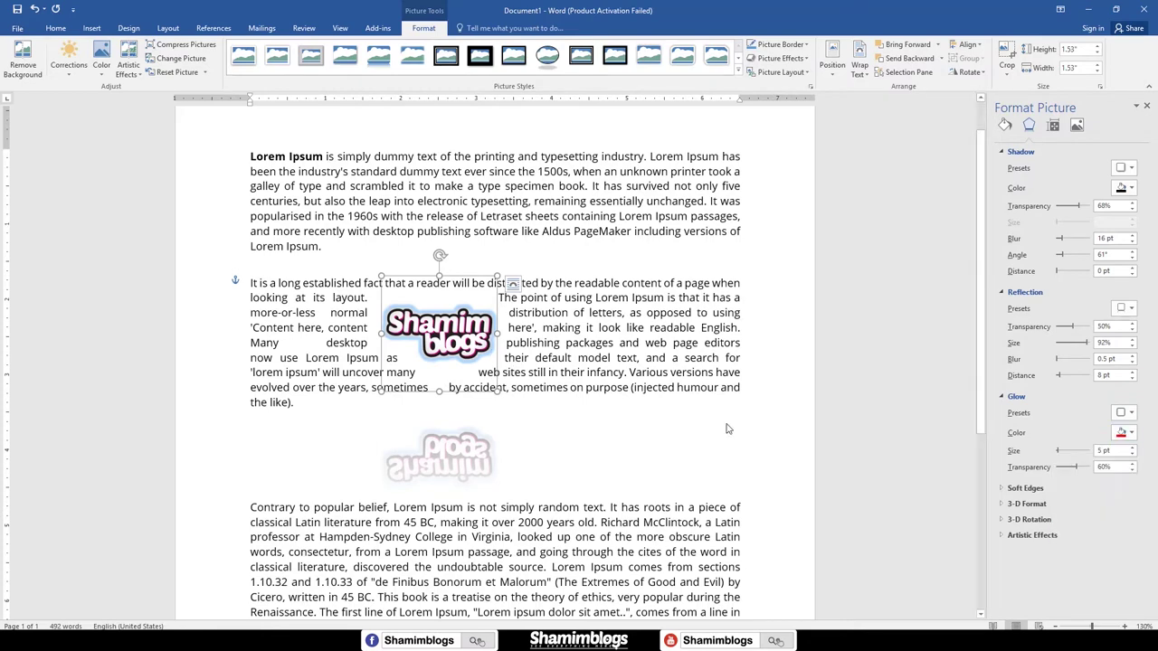
{"action": "left_click_drag", "start_coordinate": [1058, 450], "coordinate": [1062, 451]}
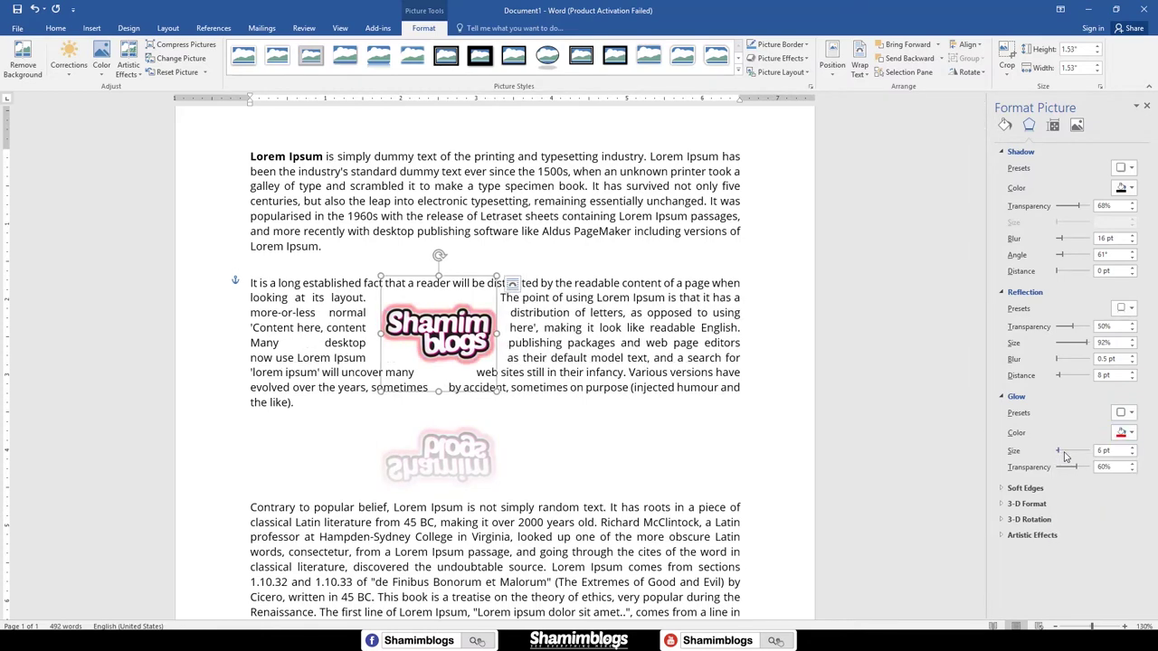
Step: Soften the logo's edges with a 5 pt soft edges preset
{"action": "left_click", "coordinate": [1002, 489]}
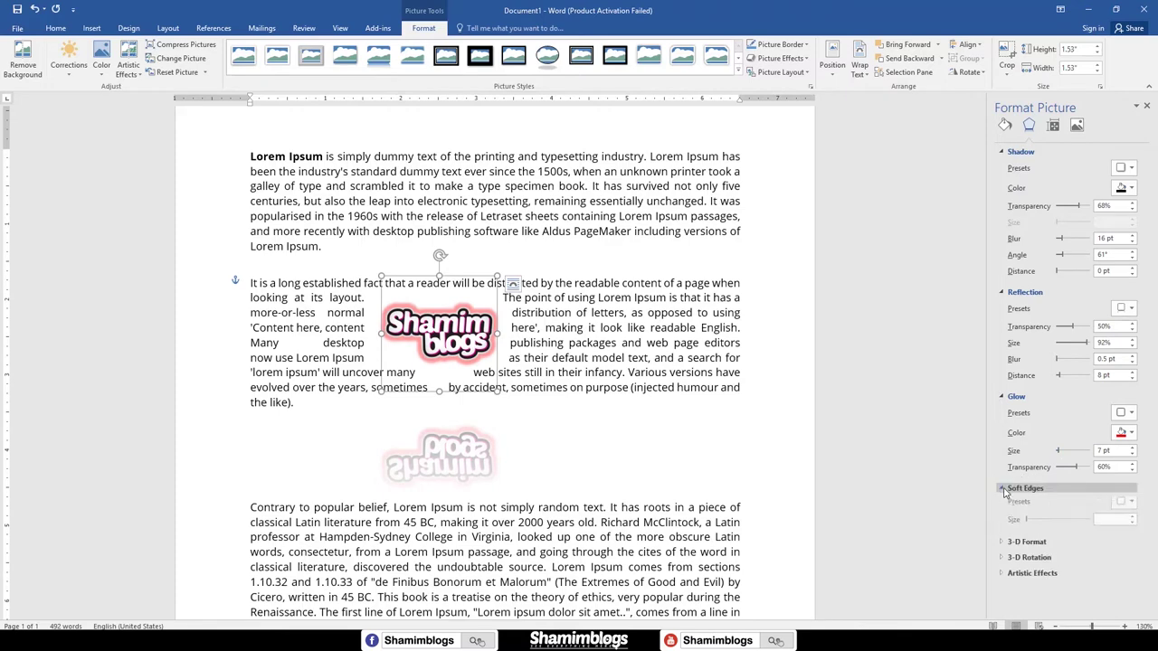
{"action": "left_click", "coordinate": [1130, 507]}
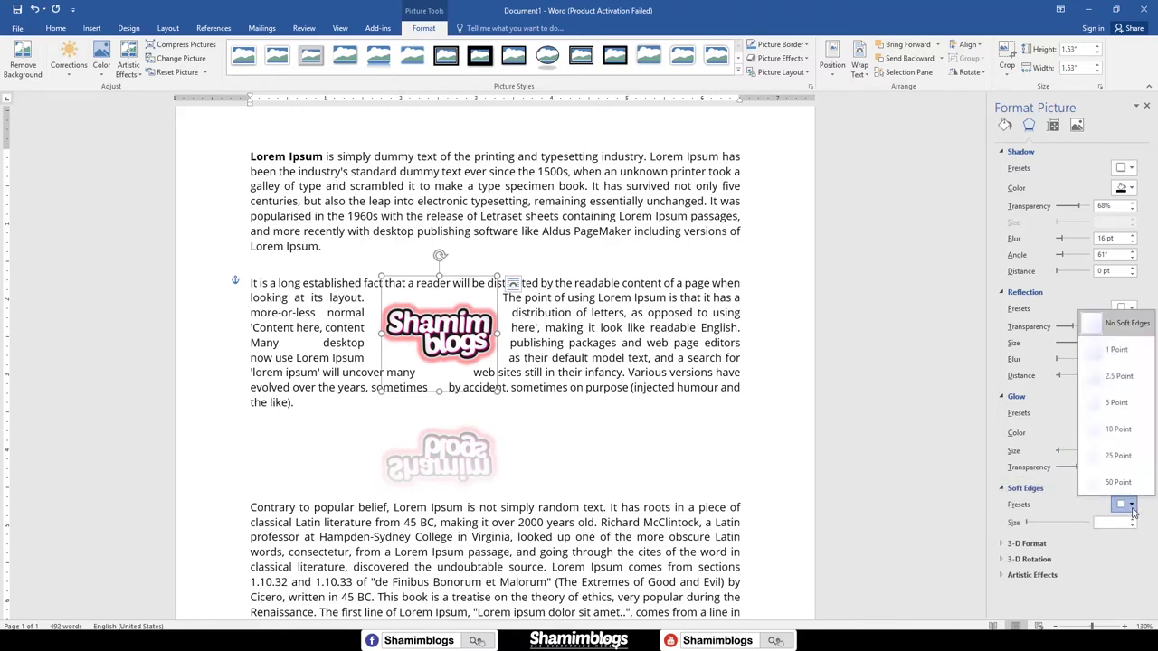
{"action": "left_click", "coordinate": [1112, 404]}
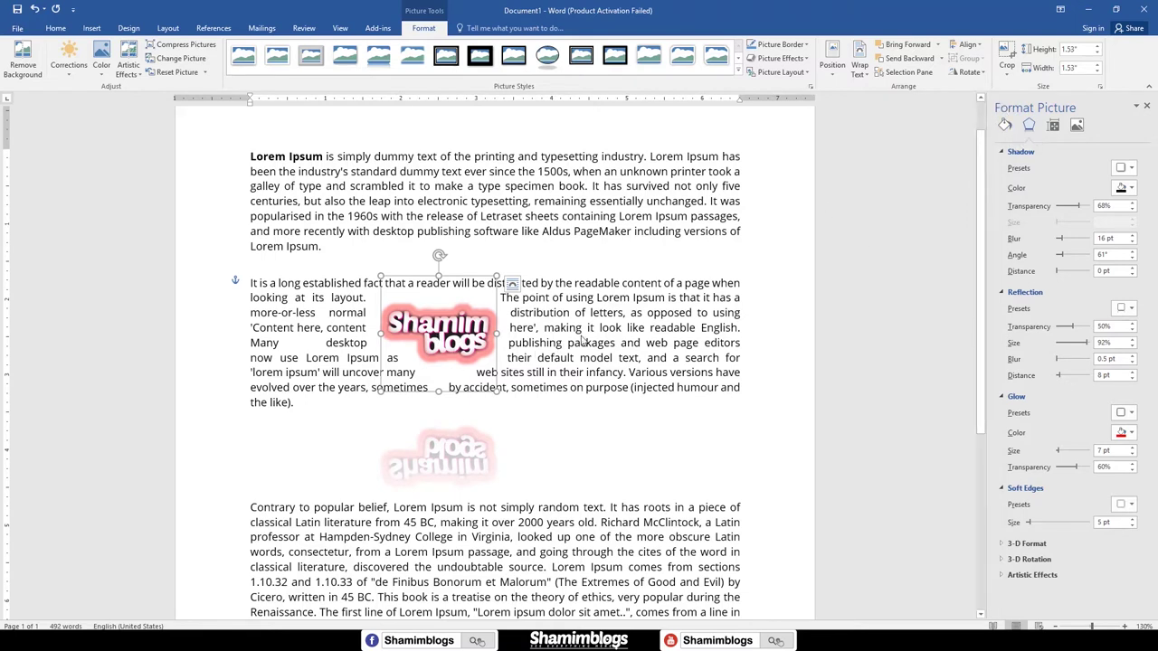
{"action": "left_click", "coordinate": [102, 70]}
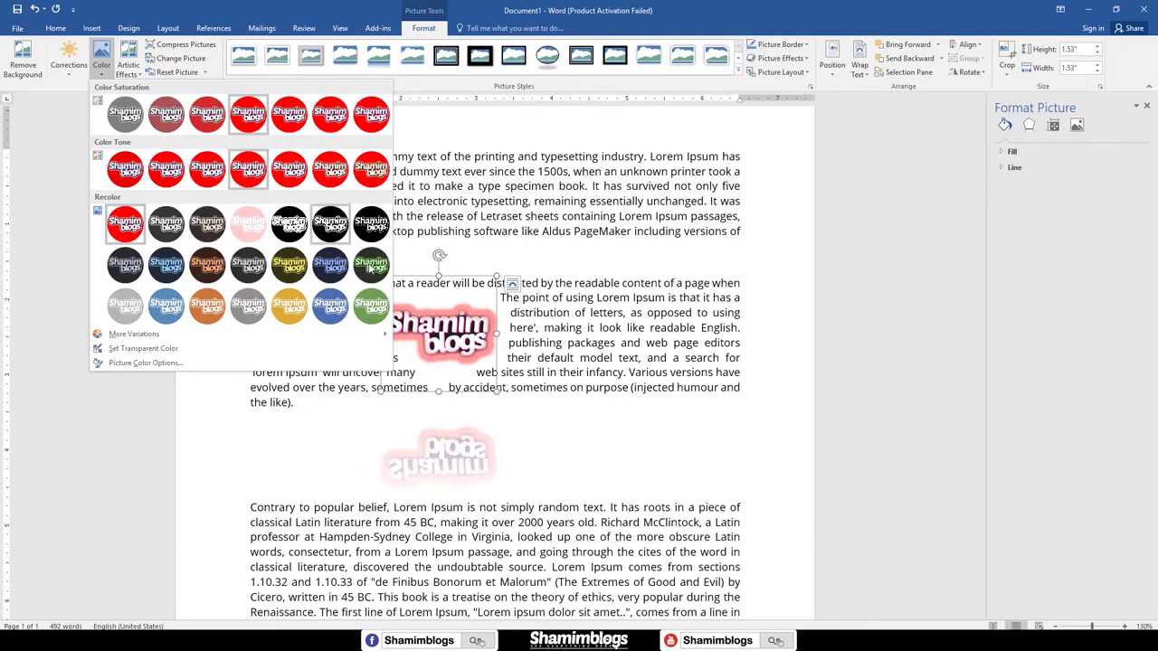
Step: Recolour the logo red, then reset the picture to clear its effects
{"action": "key", "text": "Escape"}
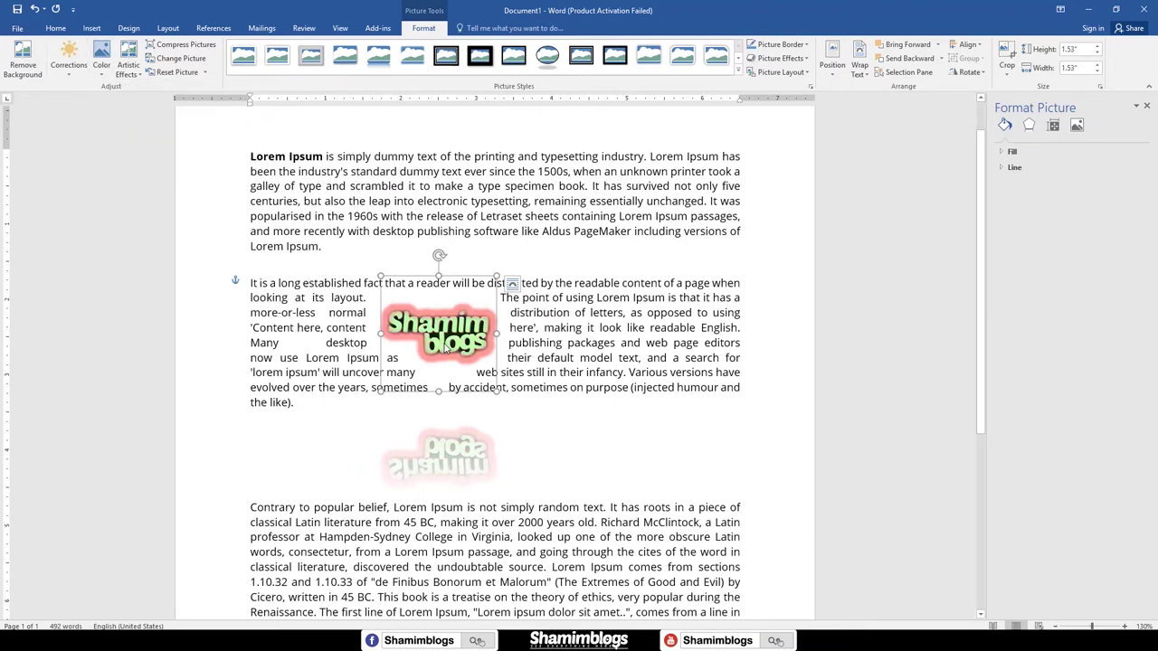
{"action": "left_click", "coordinate": [101, 63]}
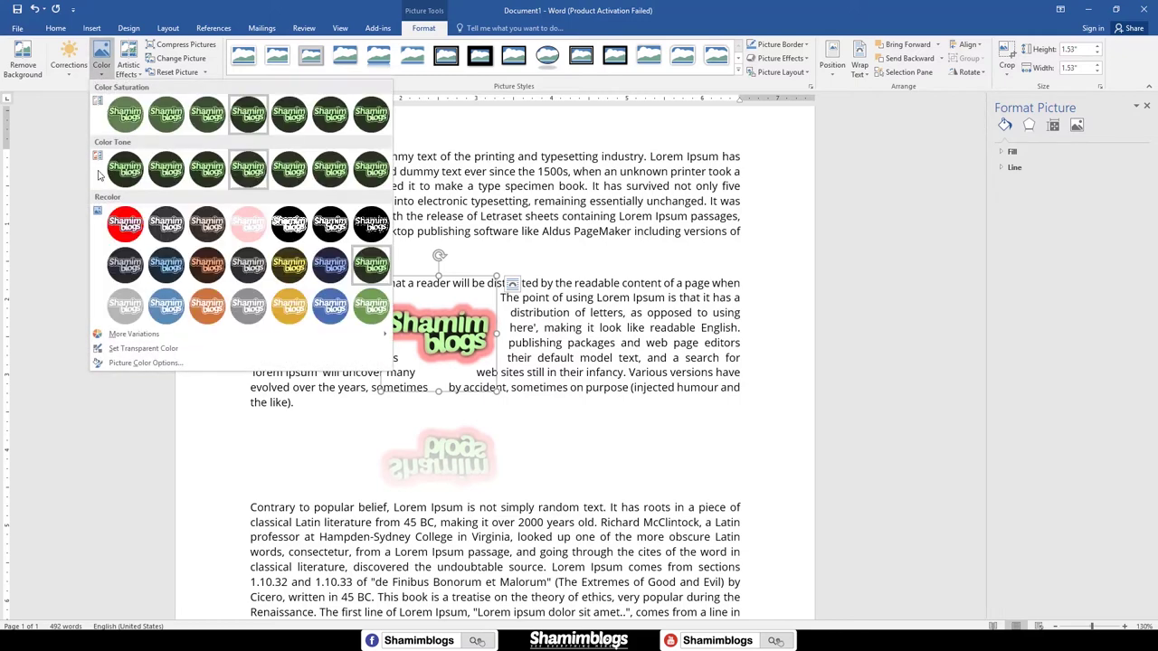
{"action": "mouse_move", "coordinate": [133, 334]}
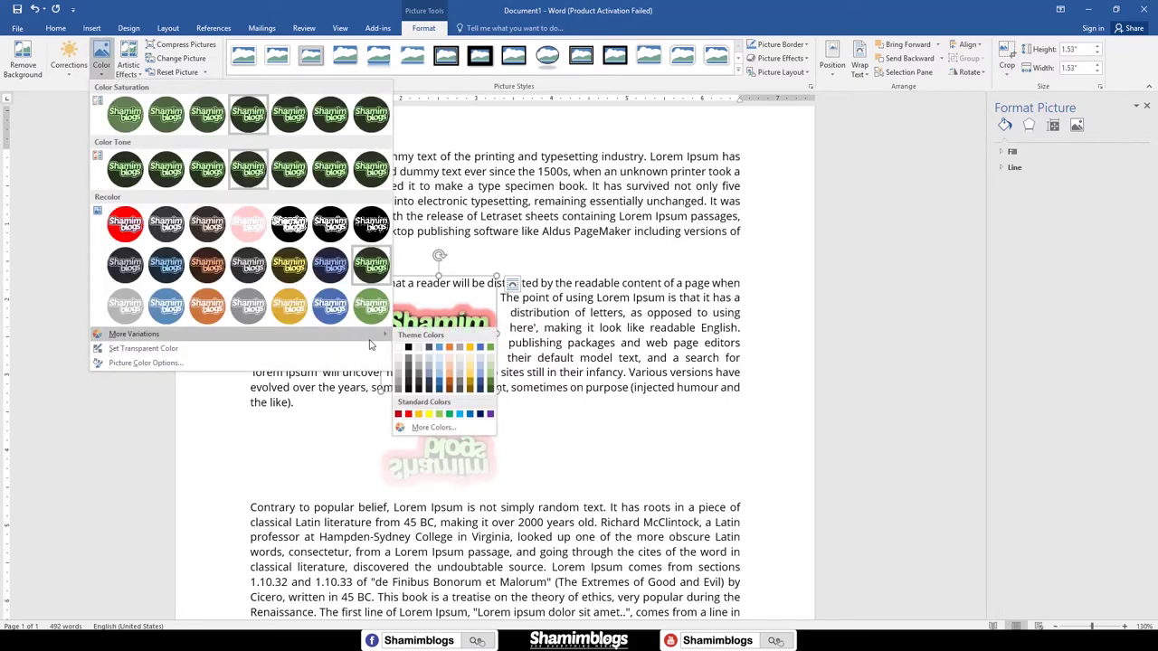
{"action": "left_click", "coordinate": [408, 414]}
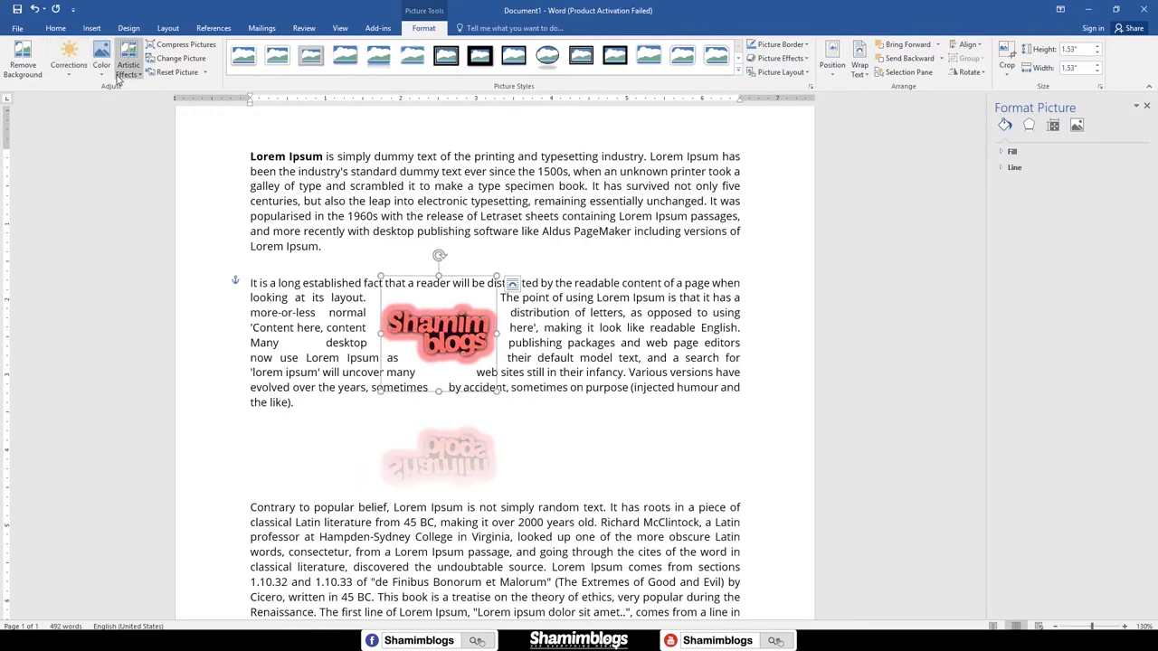
{"action": "left_click", "coordinate": [101, 65]}
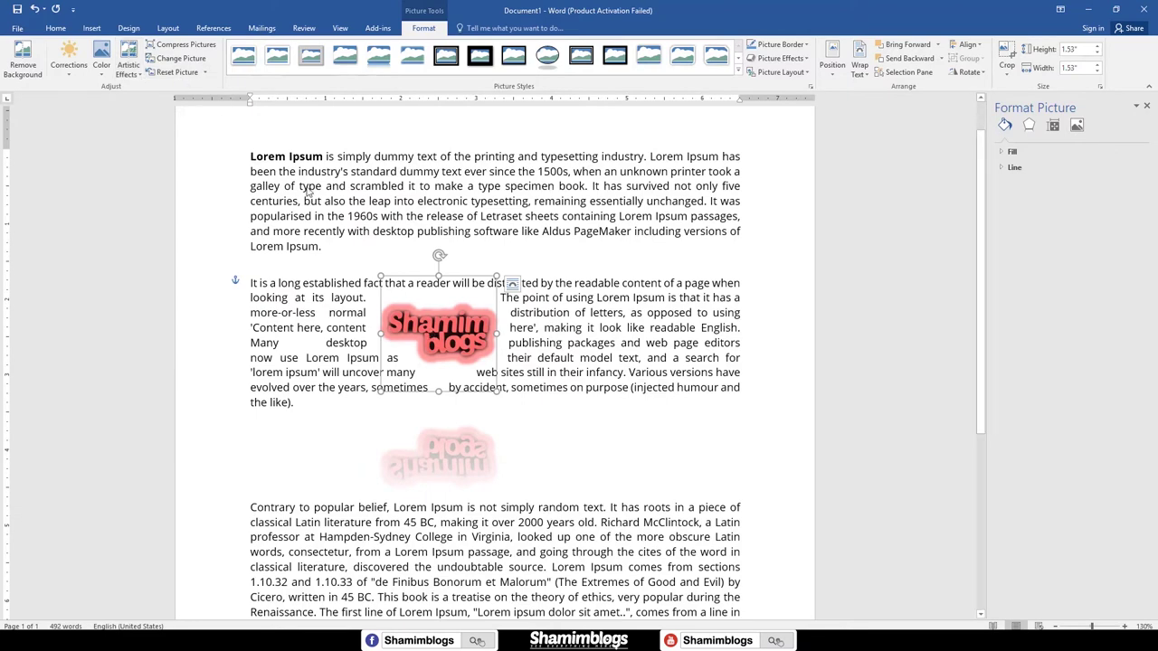
{"action": "left_click", "coordinate": [172, 71]}
Step: Move the logo right, apply a grainy artistic effect, and enlarge it to 1.61 inches
{"action": "left_click_drag", "start_coordinate": [440, 355], "coordinate": [468, 368]}
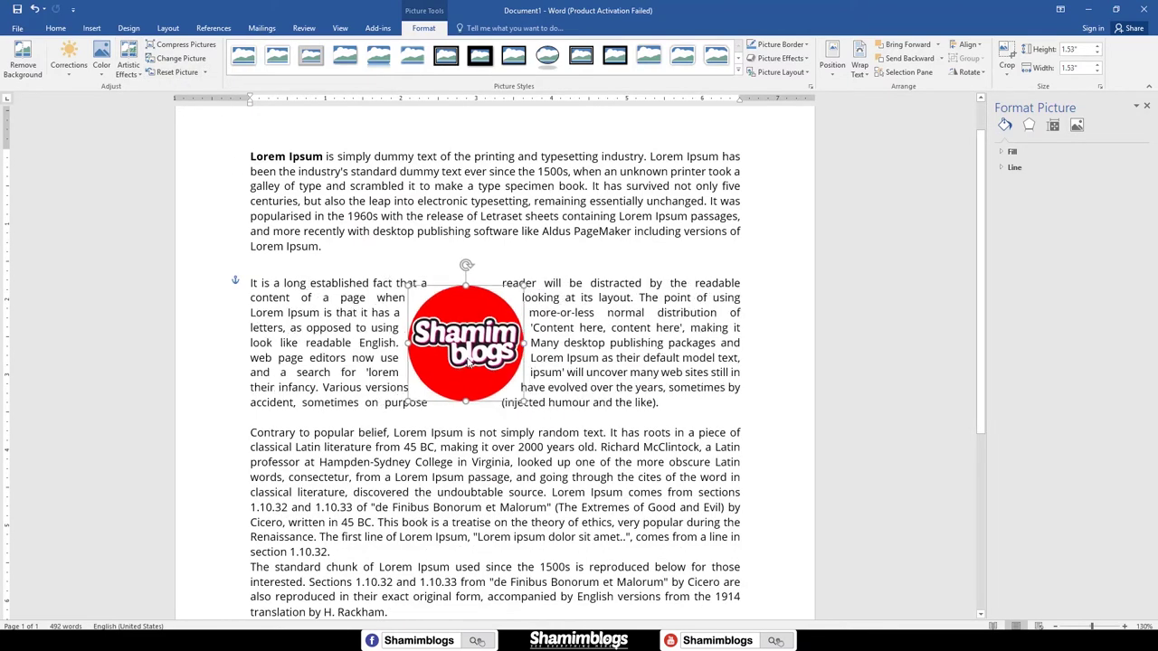
{"action": "left_click", "coordinate": [130, 77]}
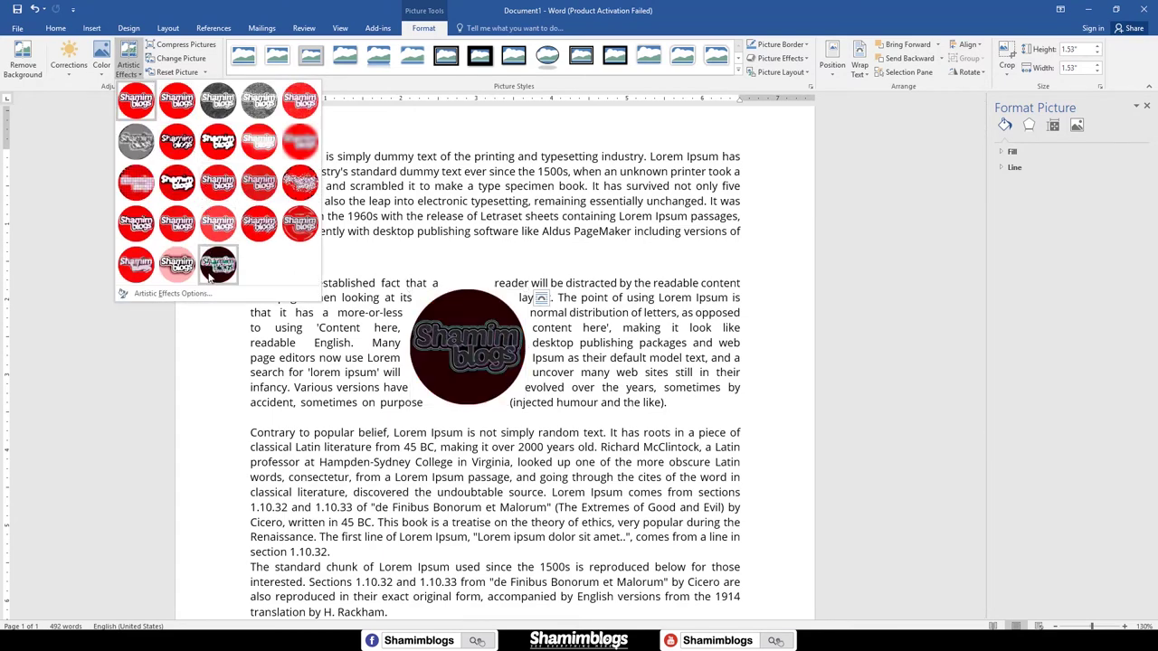
{"action": "left_click", "coordinate": [298, 104]}
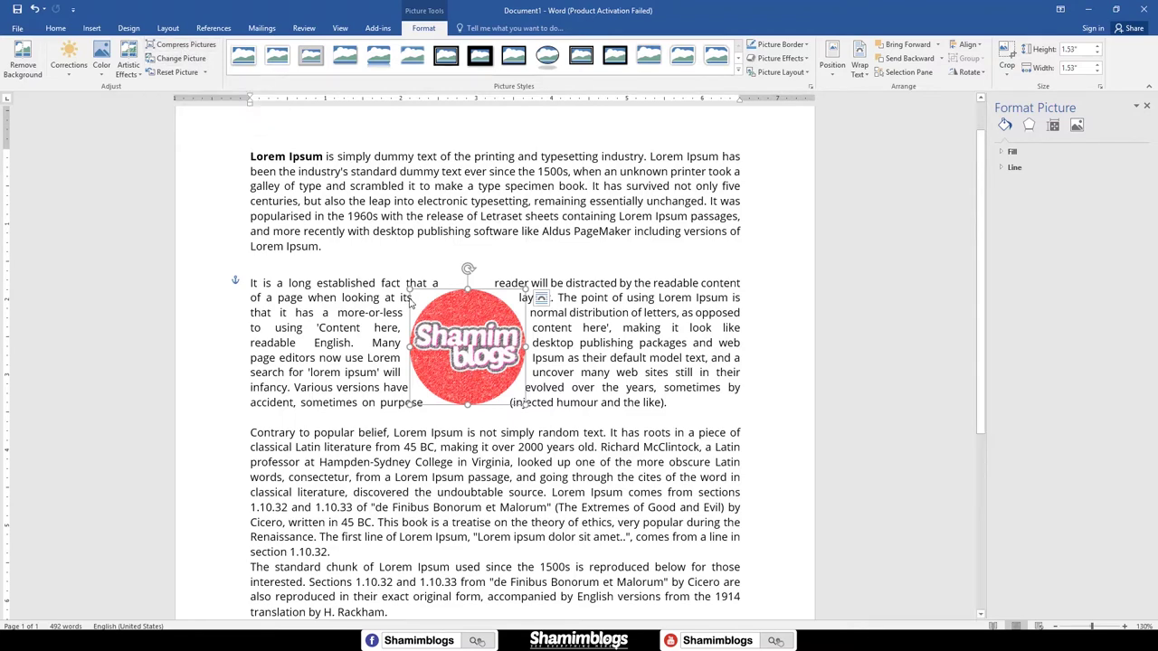
{"action": "left_click_drag", "start_coordinate": [410, 293], "coordinate": [357, 299]}
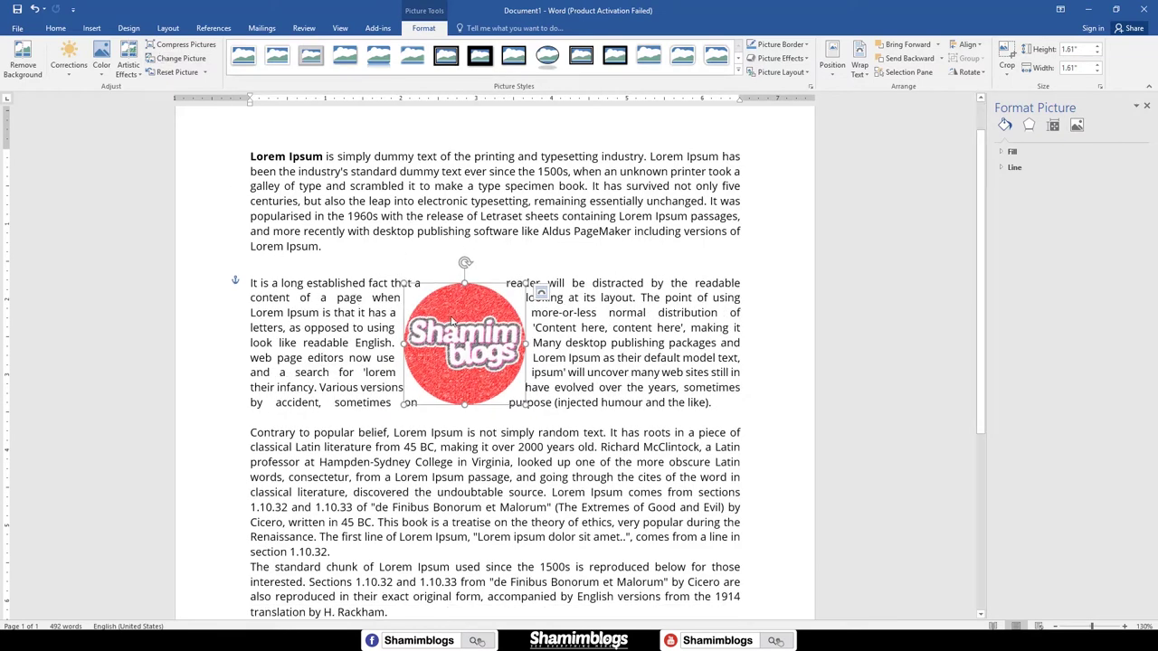
{"action": "left_click", "coordinate": [172, 45]}
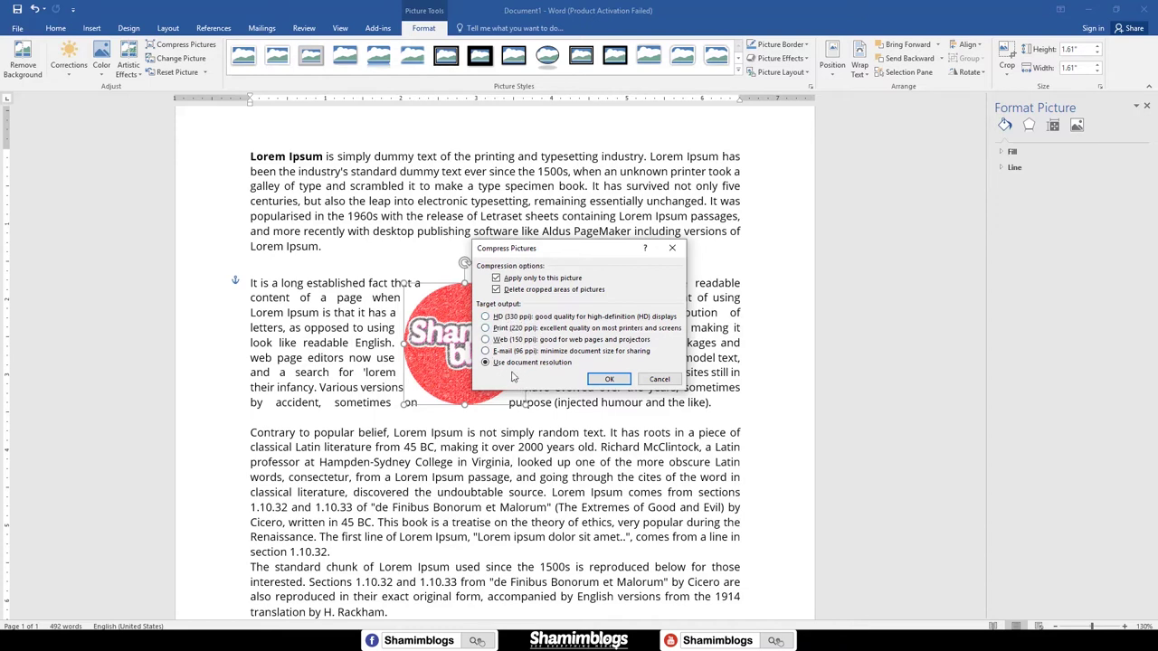
Step: Confirm compression, close the Format Picture pane and nudge the logo slightly up-left
{"action": "left_click", "coordinate": [593, 381]}
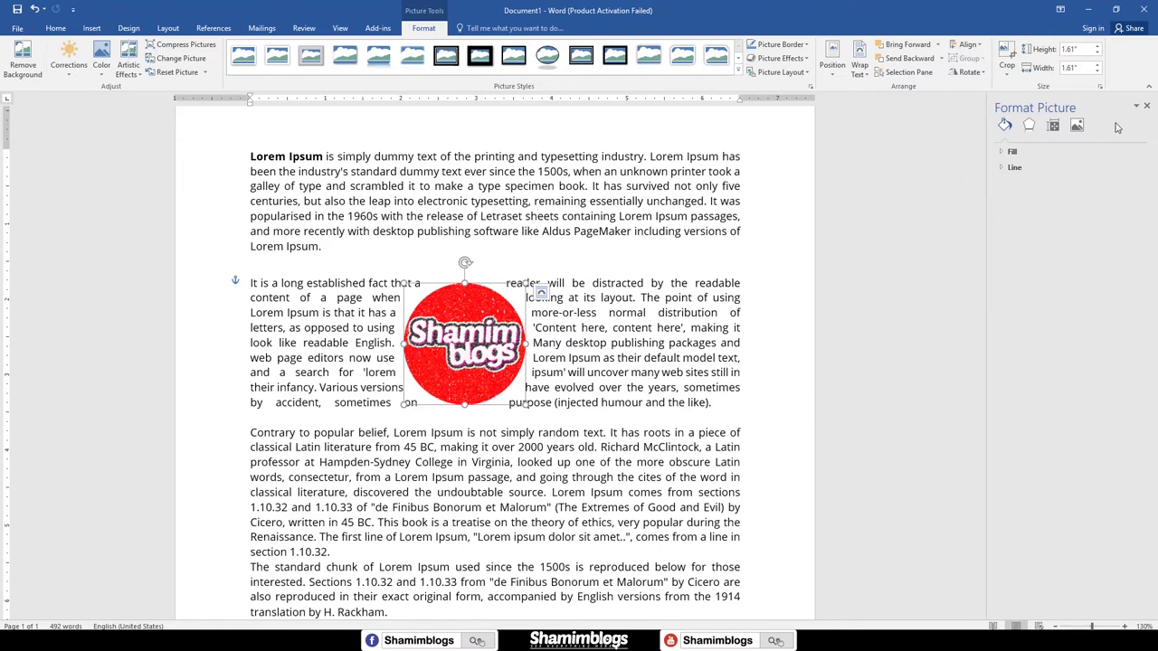
{"action": "left_click", "coordinate": [1145, 107]}
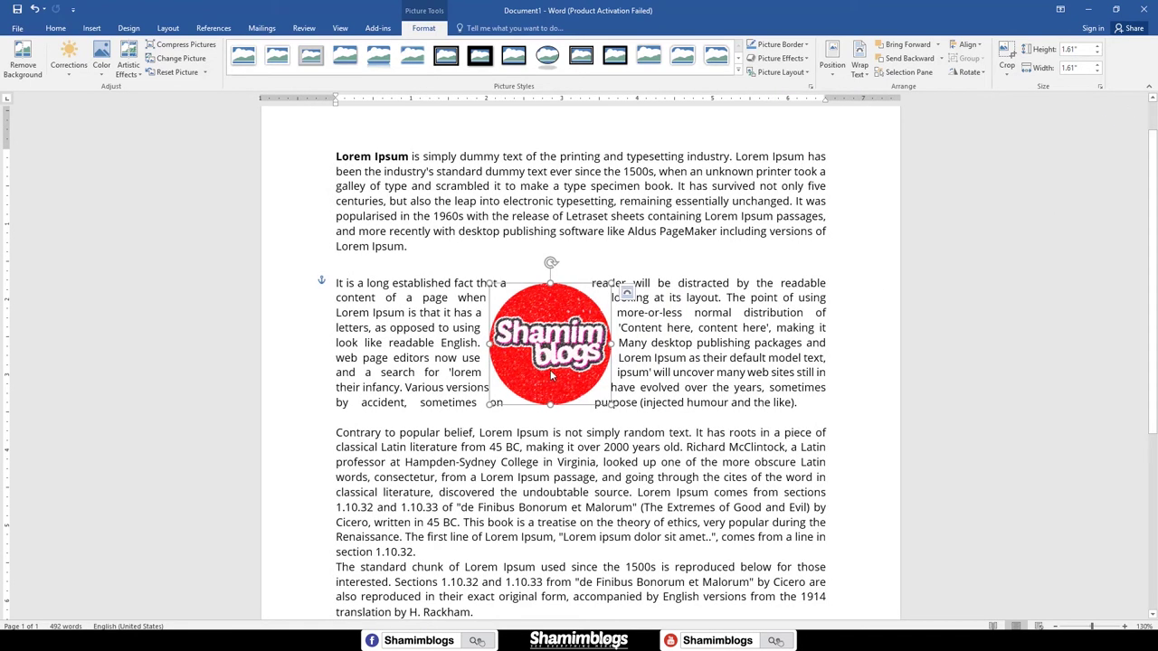
{"action": "left_click_drag", "start_coordinate": [552, 373], "coordinate": [534, 367]}
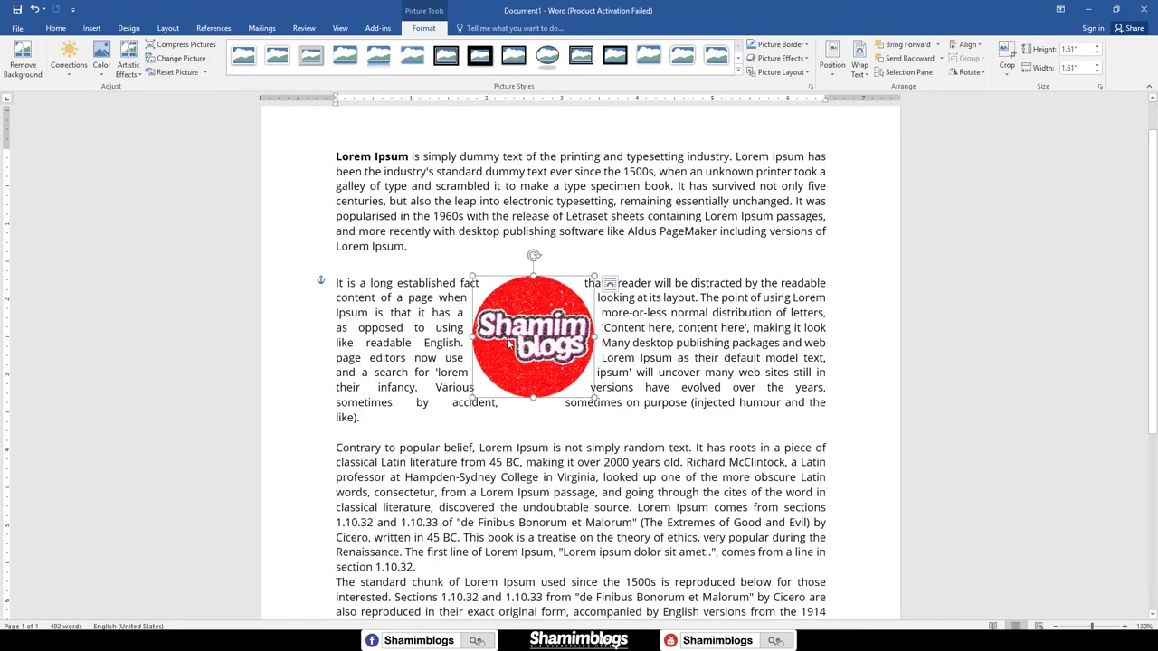
{"action": "left_click", "coordinate": [181, 58]}
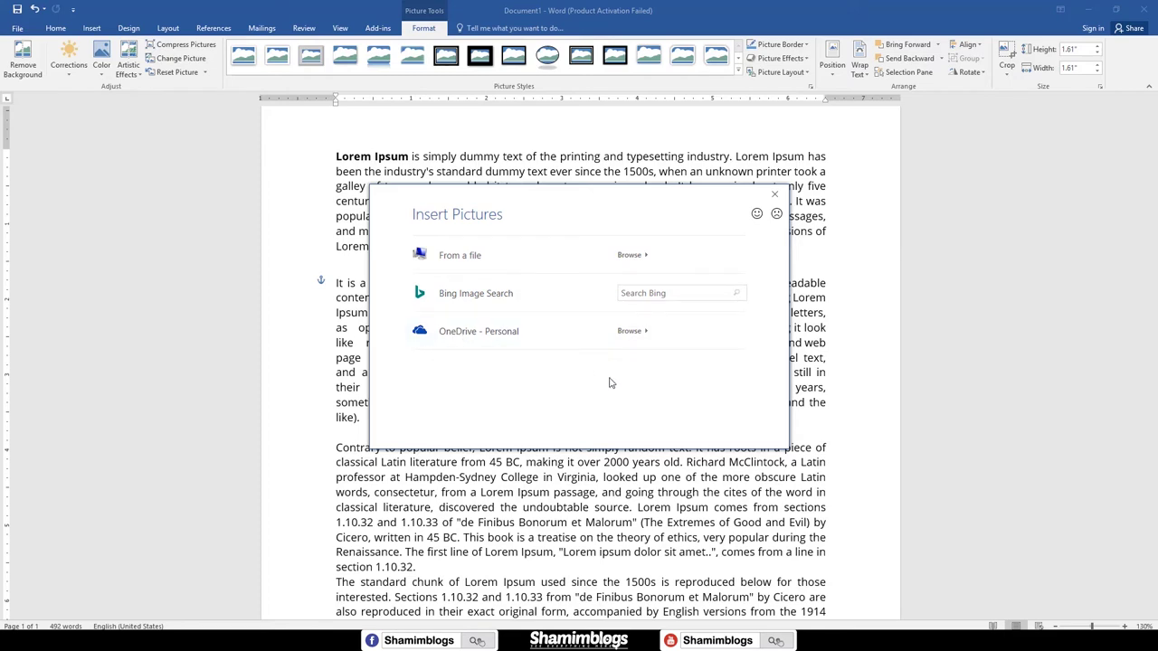
Step: Replace the logo with SB PNG.png from a file
{"action": "left_click", "coordinate": [478, 256]}
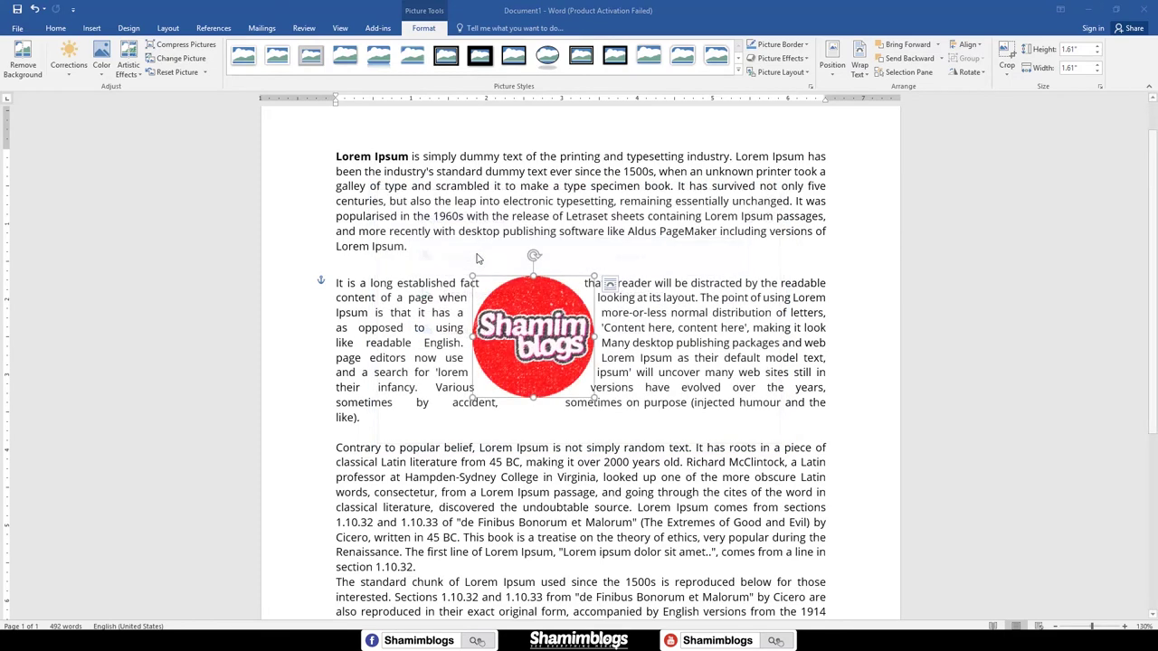
{"action": "left_click", "coordinate": [337, 186]}
{"action": "left_click", "coordinate": [1051, 614]}
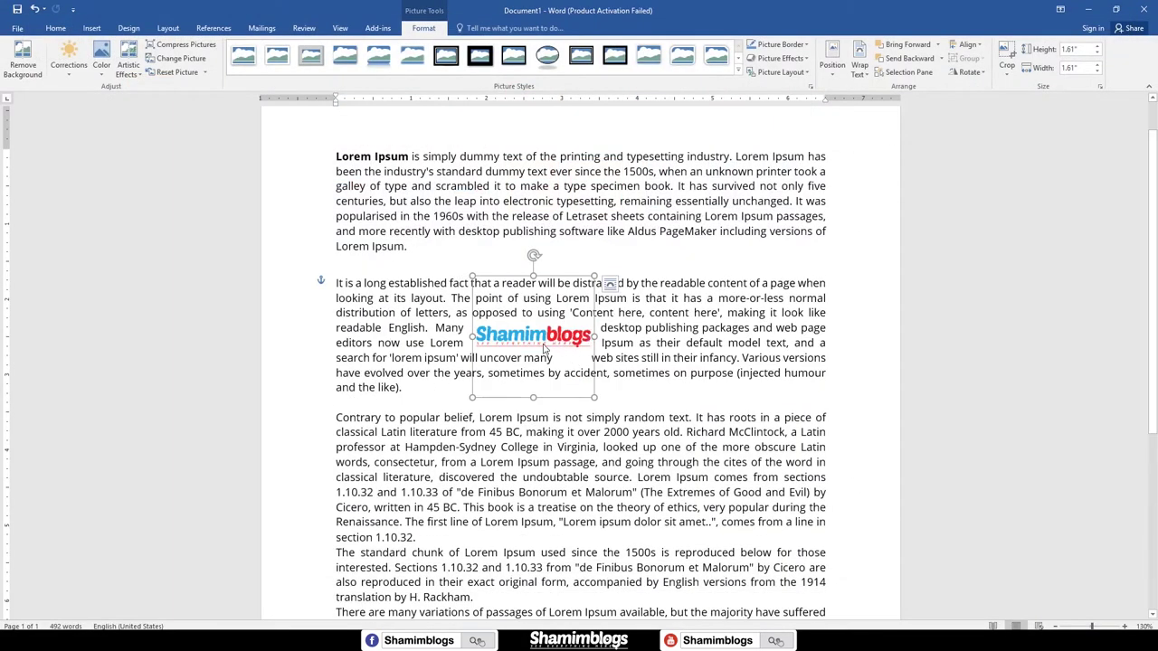
{"action": "left_click_drag", "start_coordinate": [543, 347], "coordinate": [556, 331]}
Step: Enlarge the new logo to 2.47 inches, try frame styles, then reset it plain
{"action": "left_click_drag", "start_coordinate": [612, 383], "coordinate": [659, 417]}
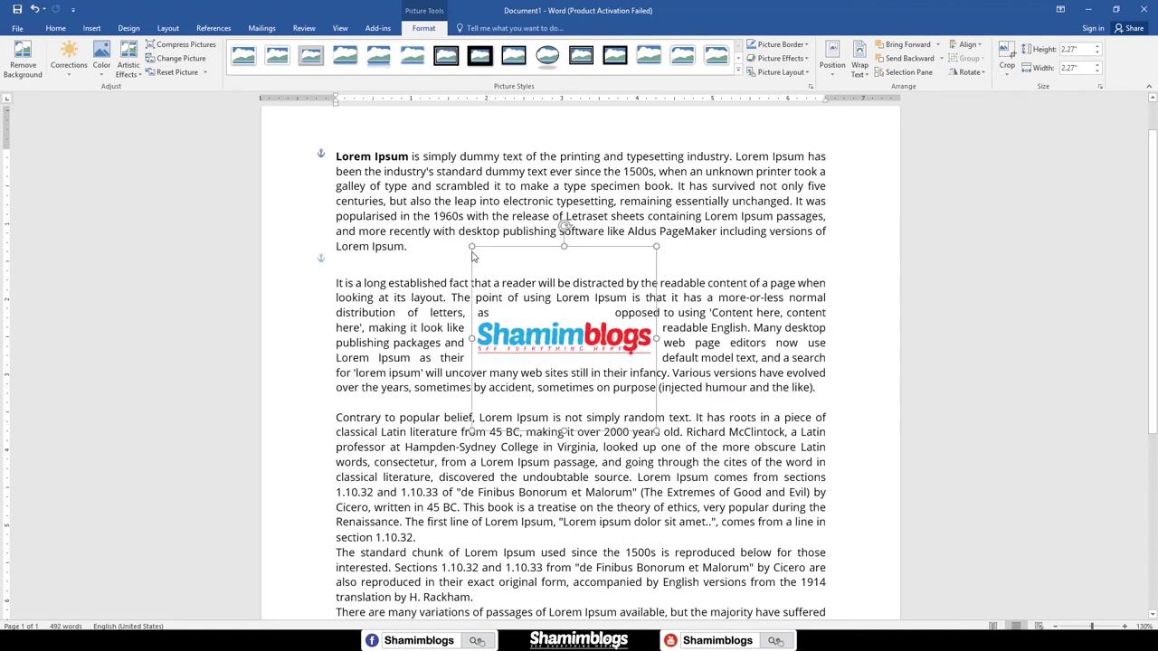
{"action": "left_click_drag", "start_coordinate": [488, 266], "coordinate": [471, 252]}
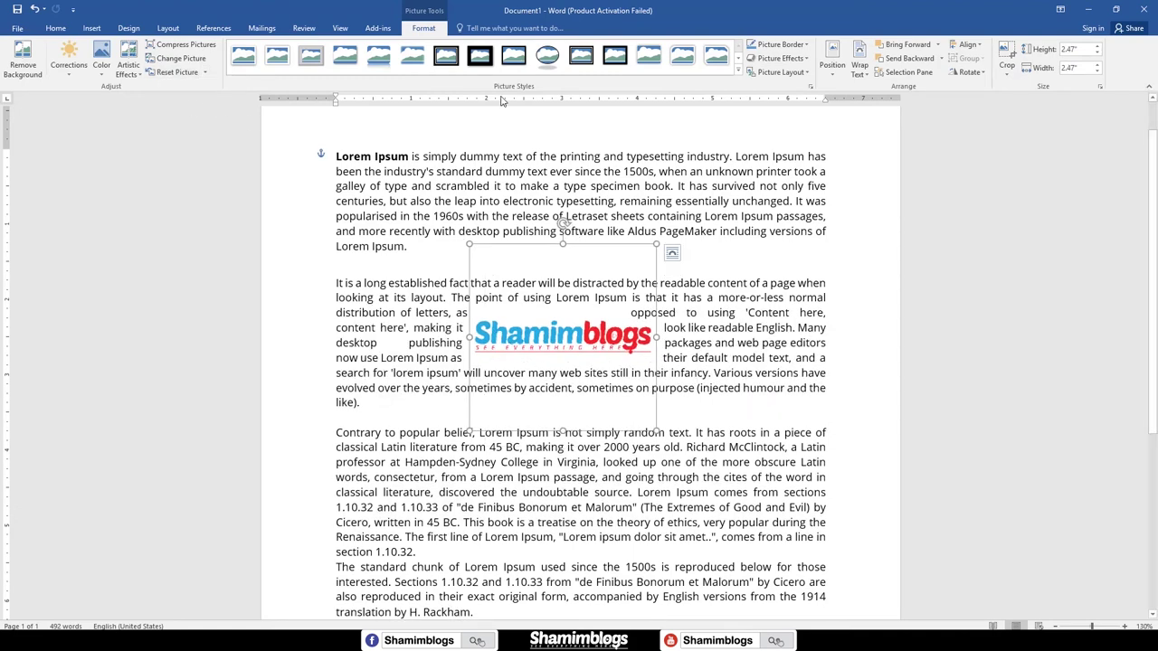
{"action": "left_click", "coordinate": [480, 56]}
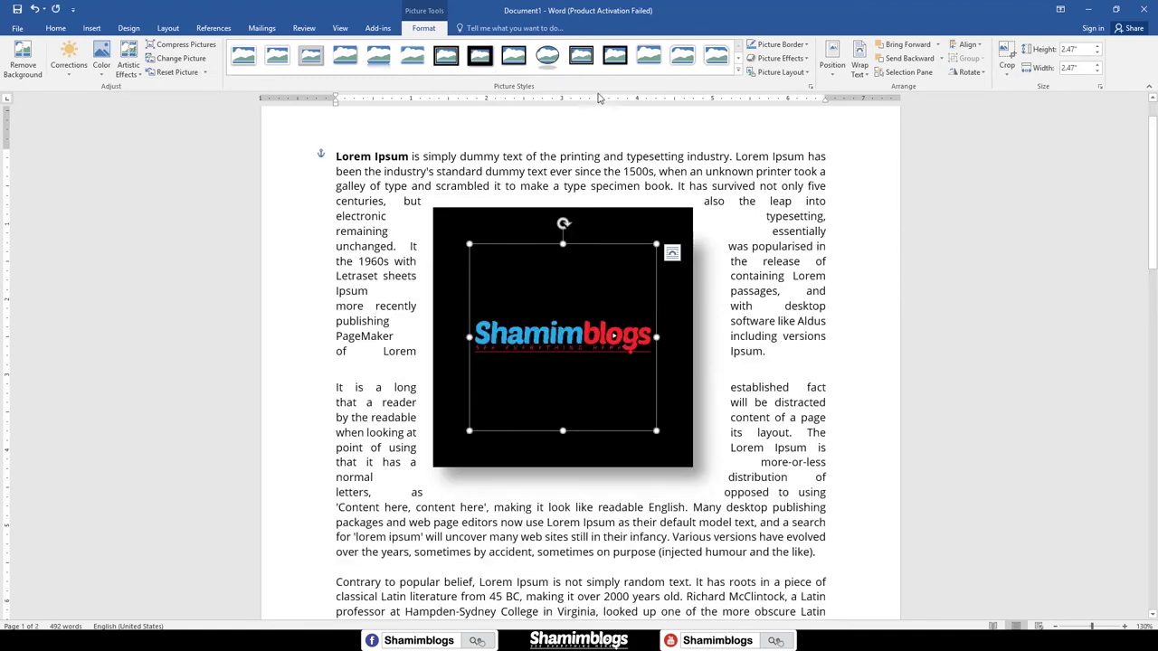
{"action": "left_click", "coordinate": [547, 57]}
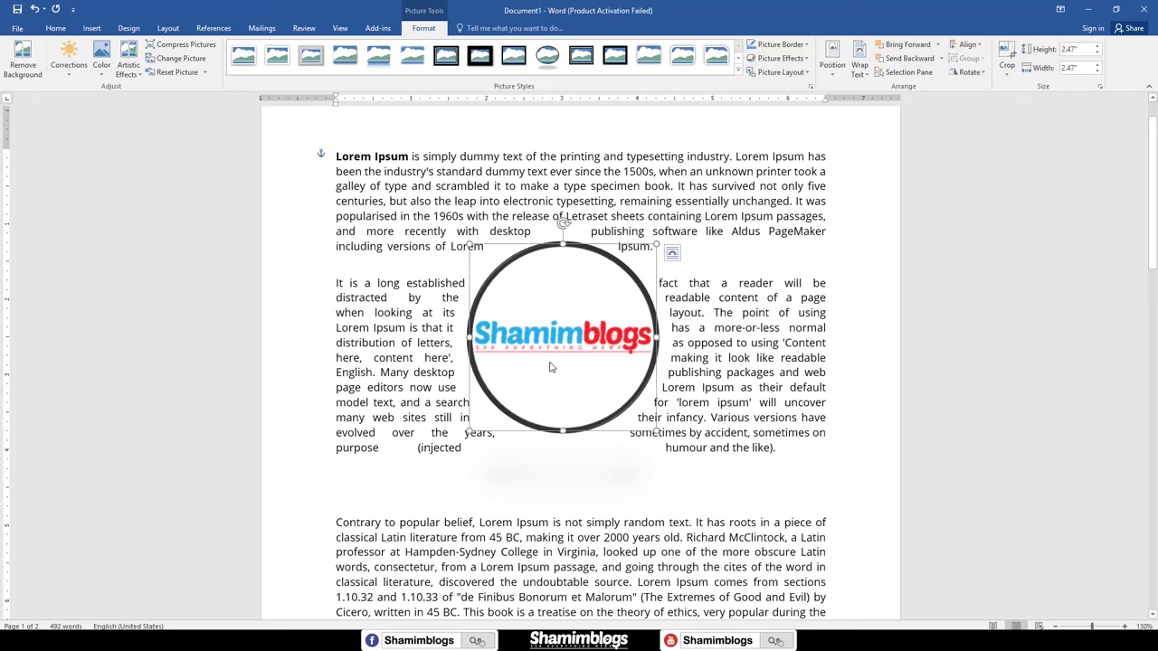
{"action": "left_click", "coordinate": [173, 71]}
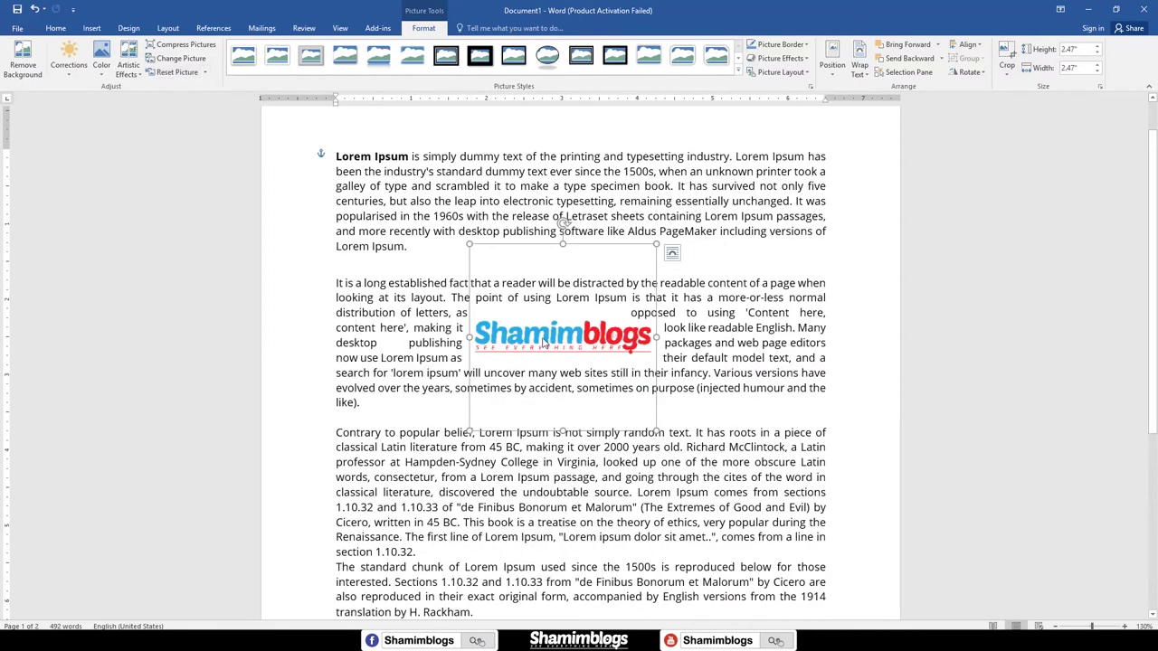
{"action": "left_click_drag", "start_coordinate": [517, 339], "coordinate": [524, 343]}
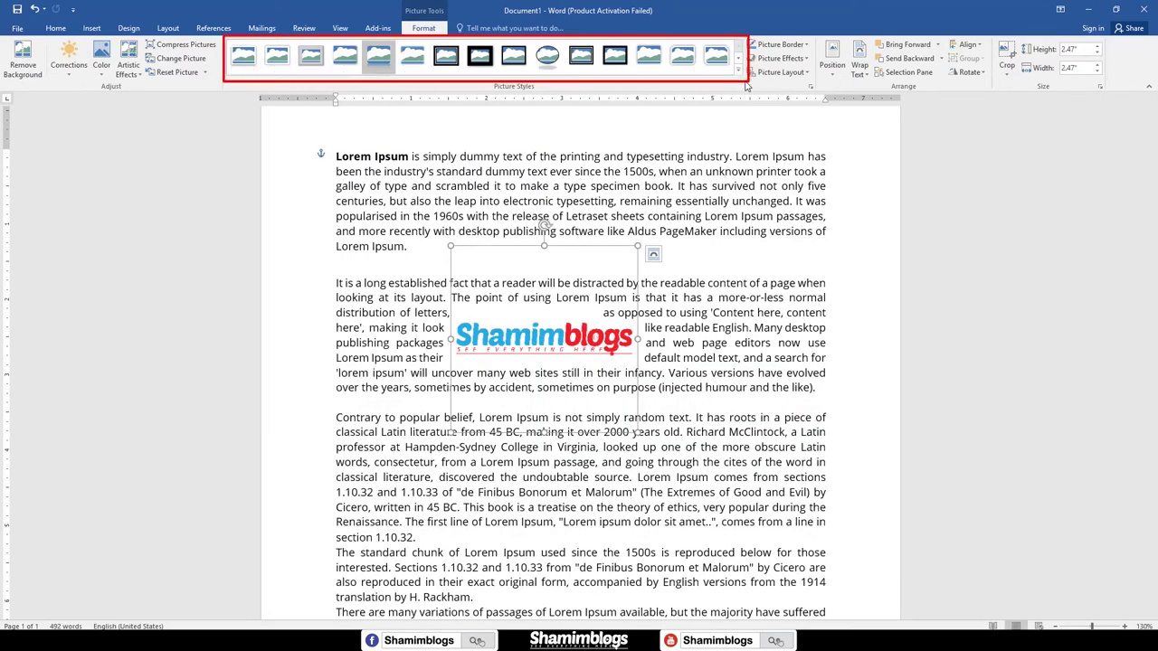
Step: Apply the rounded white frame style with a soft reflection to the logo
{"action": "left_click", "coordinate": [537, 326]}
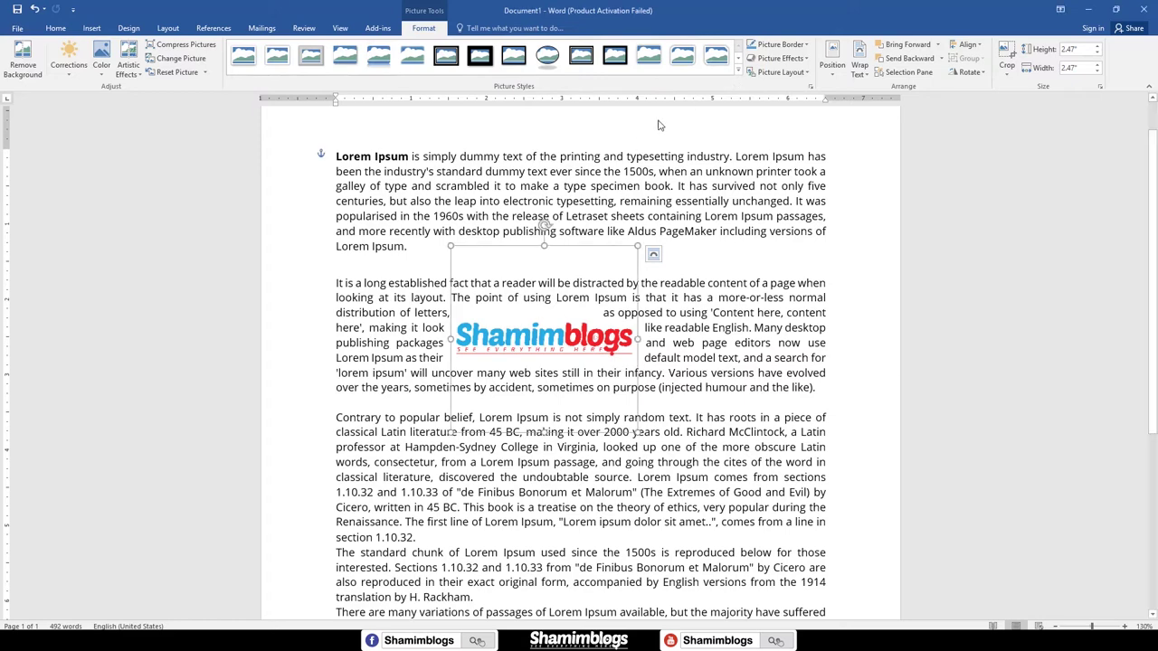
{"action": "left_click", "coordinate": [737, 76]}
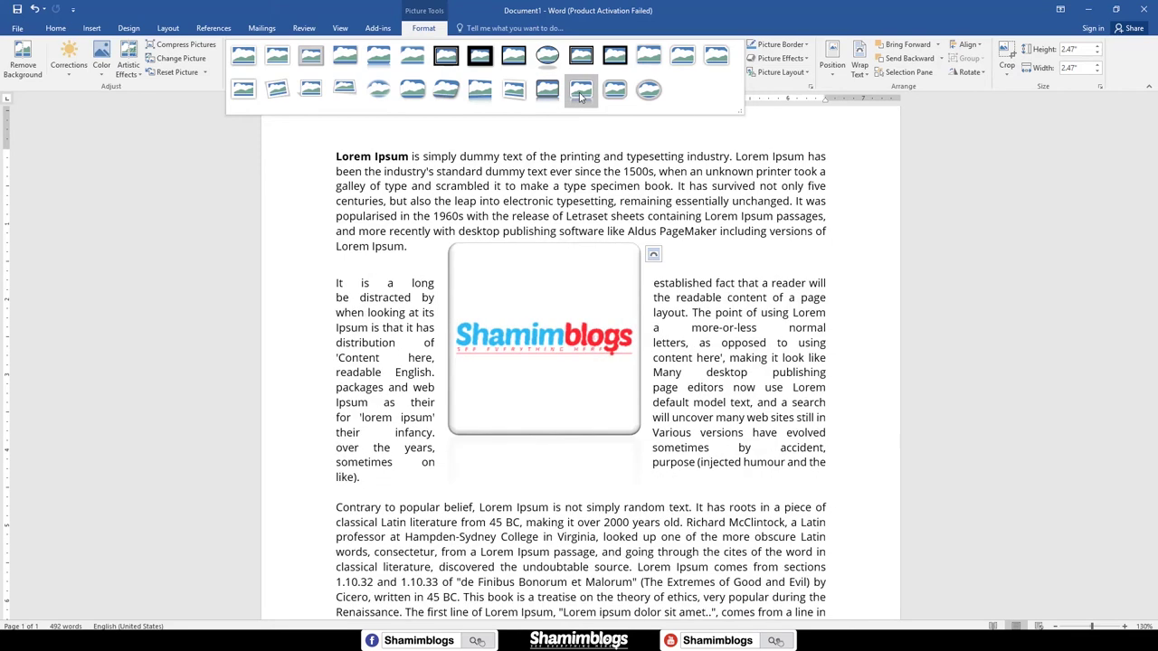
{"action": "left_click", "coordinate": [581, 91]}
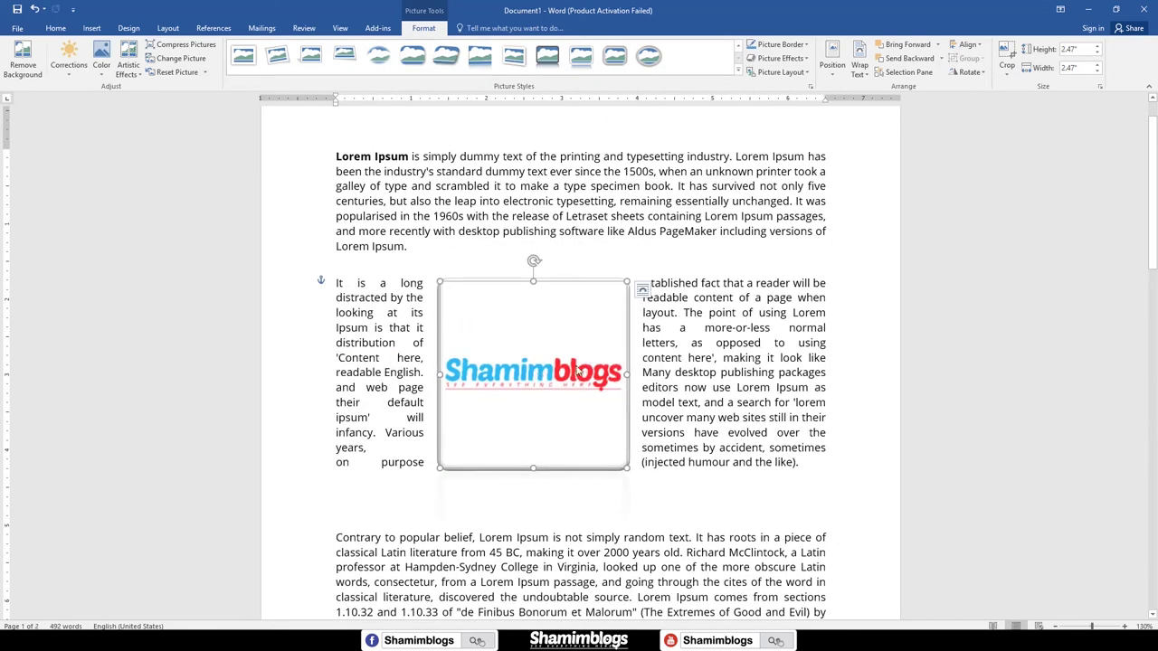
Step: Give the logo's rounded frame a red picture border
{"action": "left_click", "coordinate": [796, 47]}
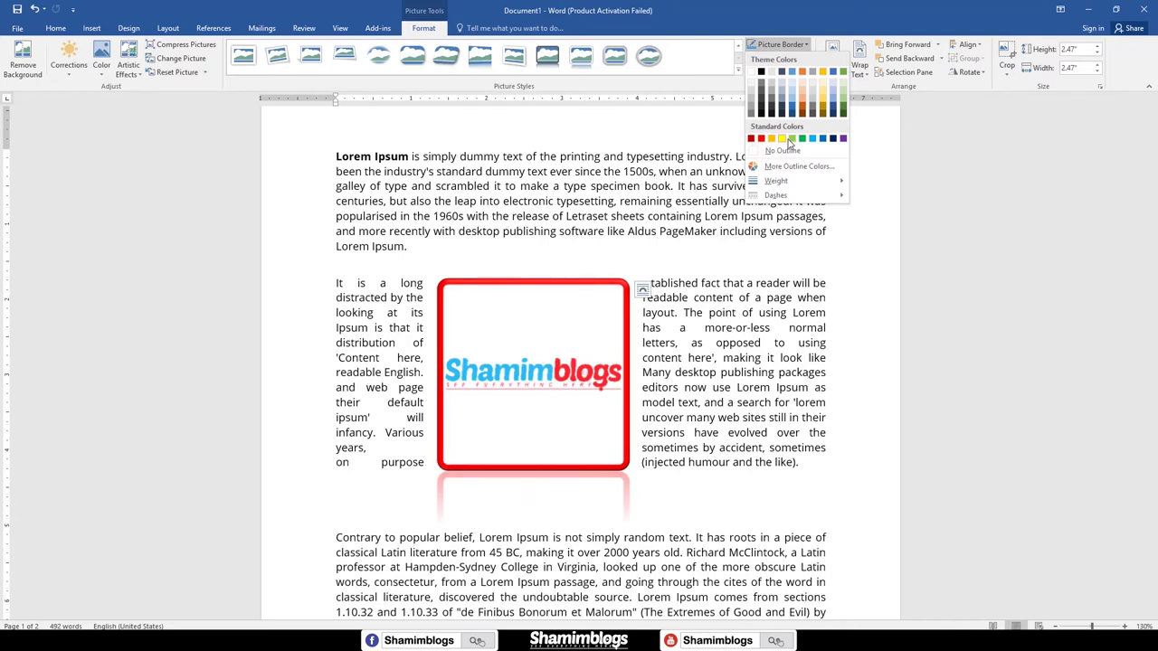
{"action": "left_click", "coordinate": [760, 138]}
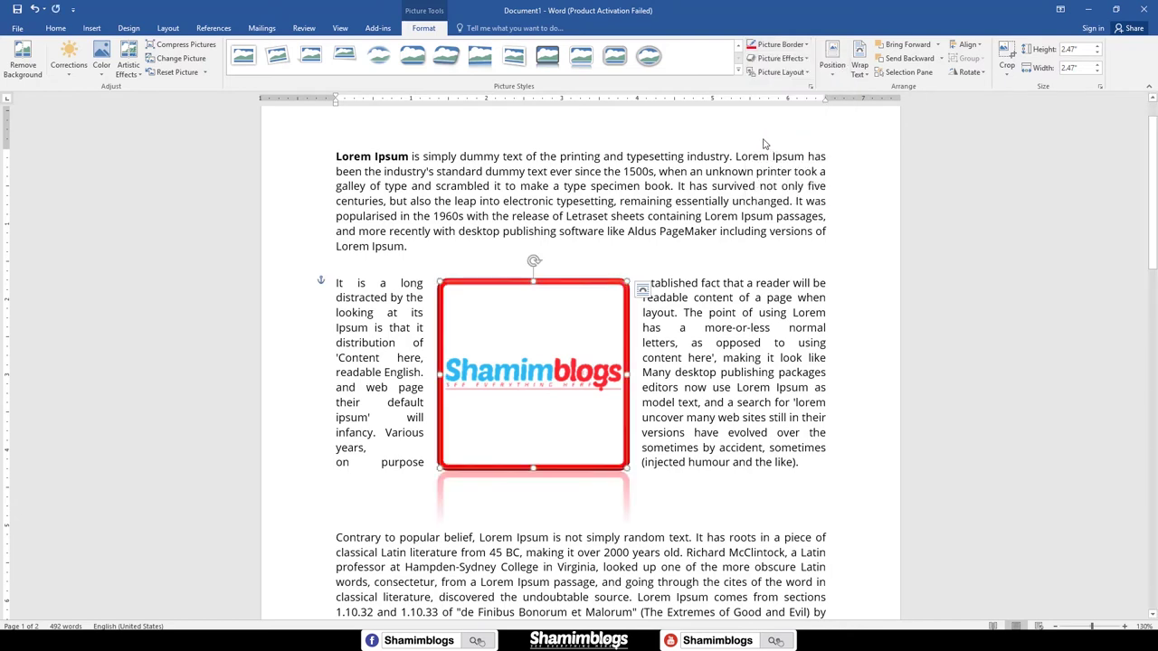
{"action": "left_click", "coordinate": [795, 59]}
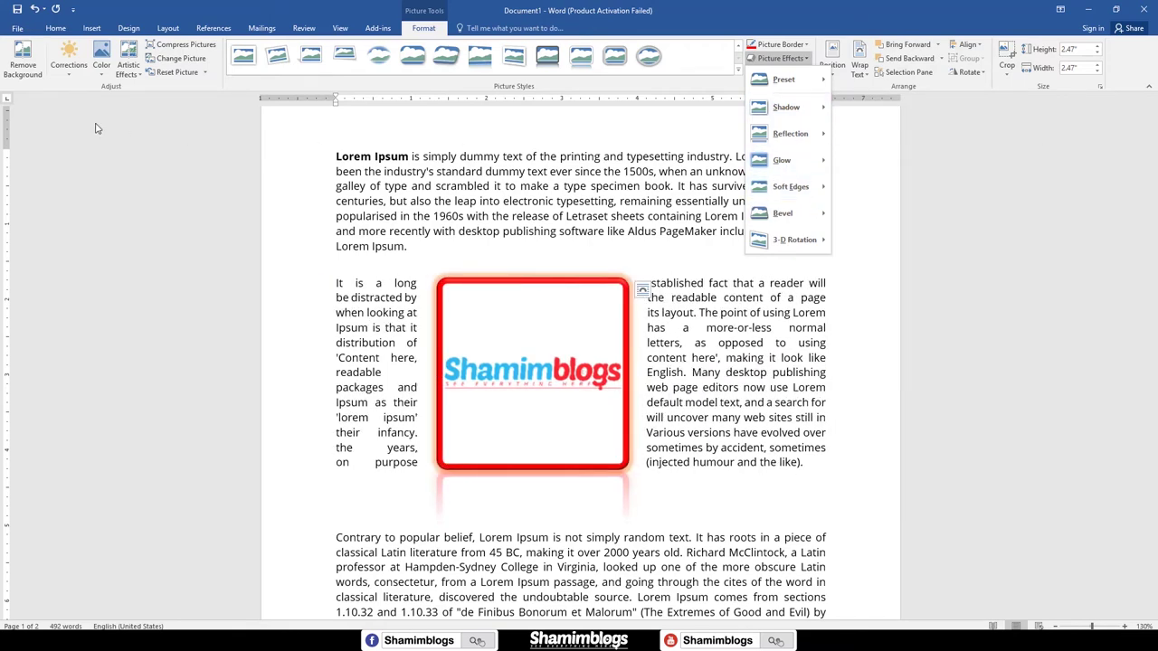
Step: Try Corrections and a bevel effect, then undo back to the plain light frame
{"action": "left_click", "coordinate": [69, 59]}
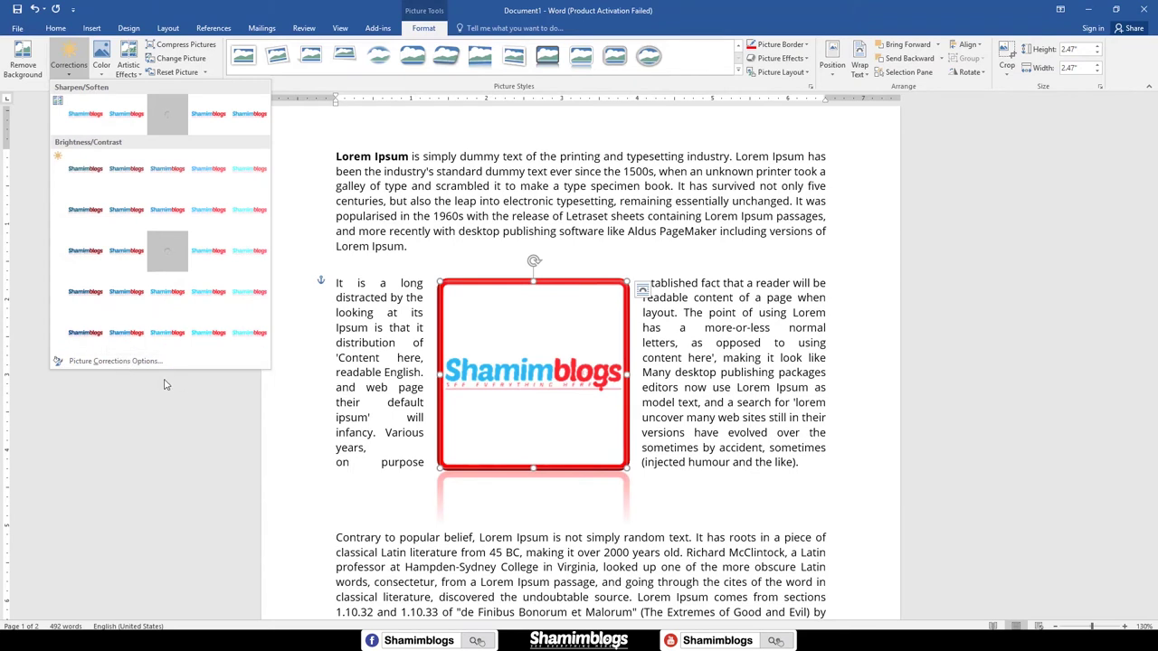
{"action": "left_click", "coordinate": [780, 57]}
{"action": "mouse_move", "coordinate": [783, 213]}
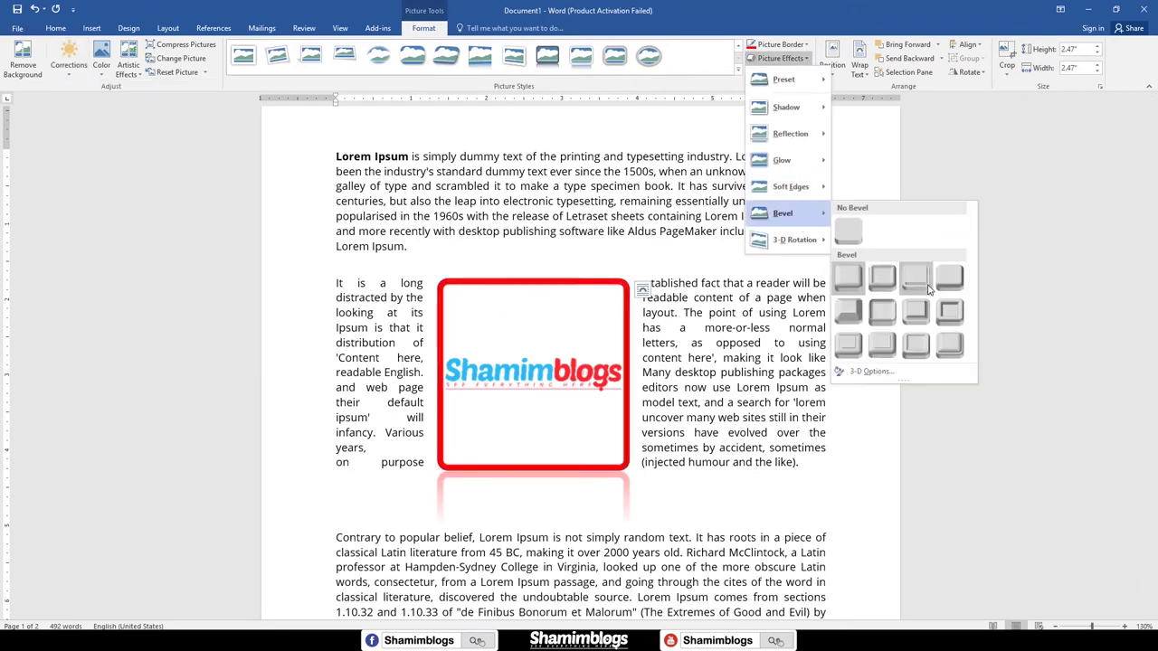
{"action": "left_click", "coordinate": [943, 318]}
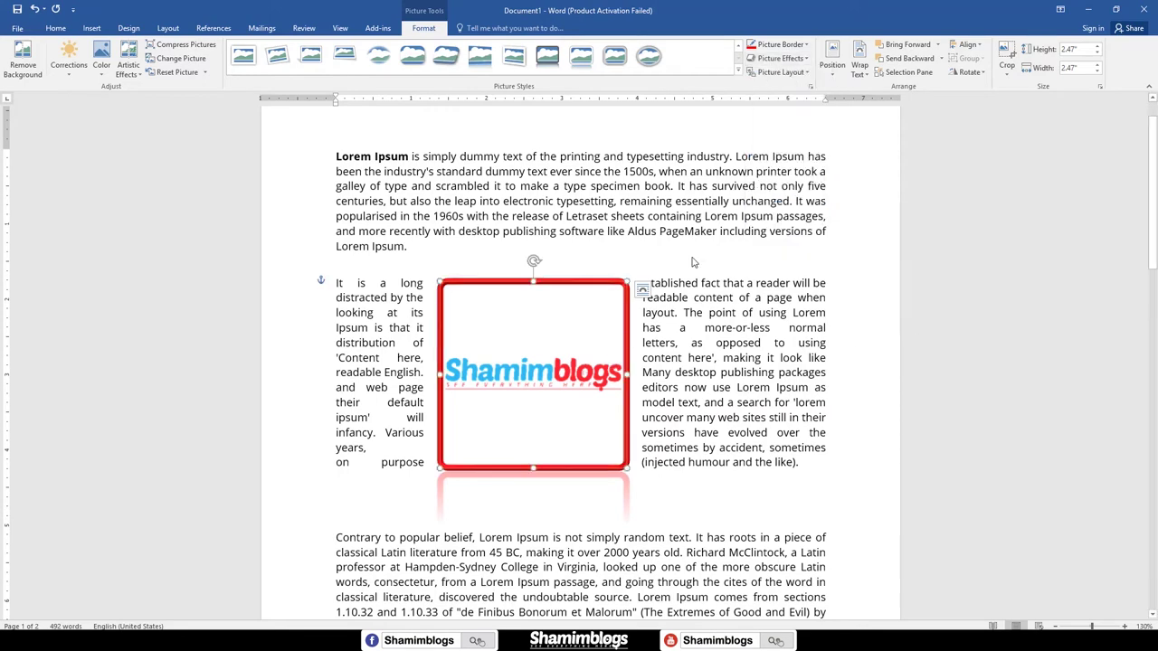
{"action": "key", "text": "ctrl+z"}
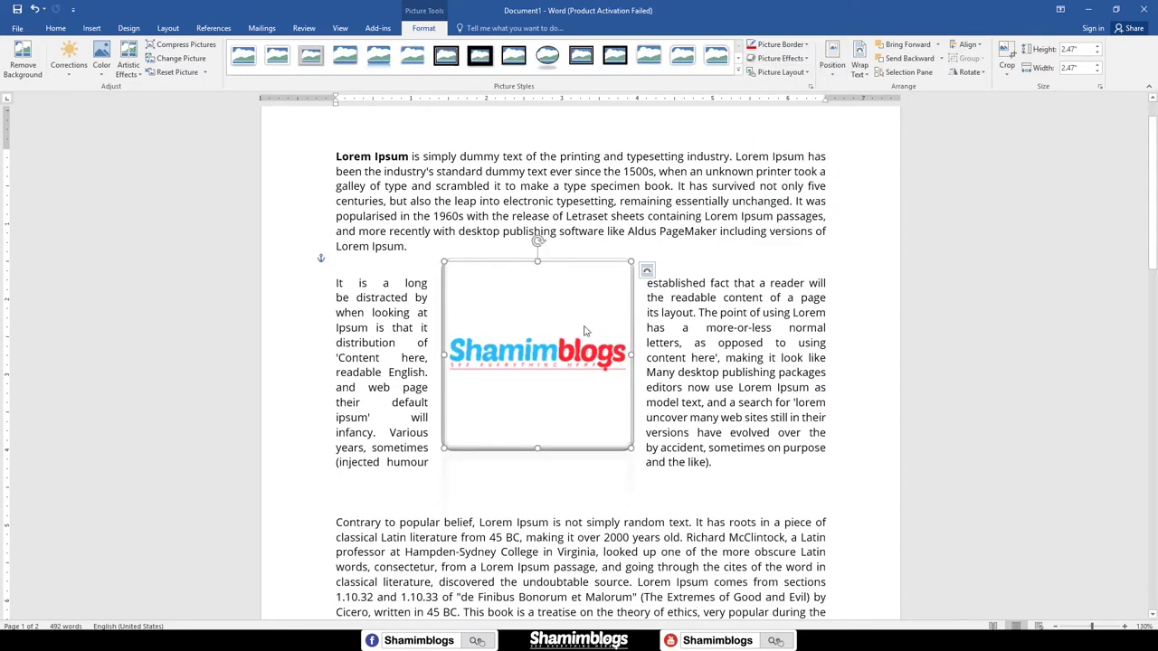
{"action": "left_click", "coordinate": [831, 77]}
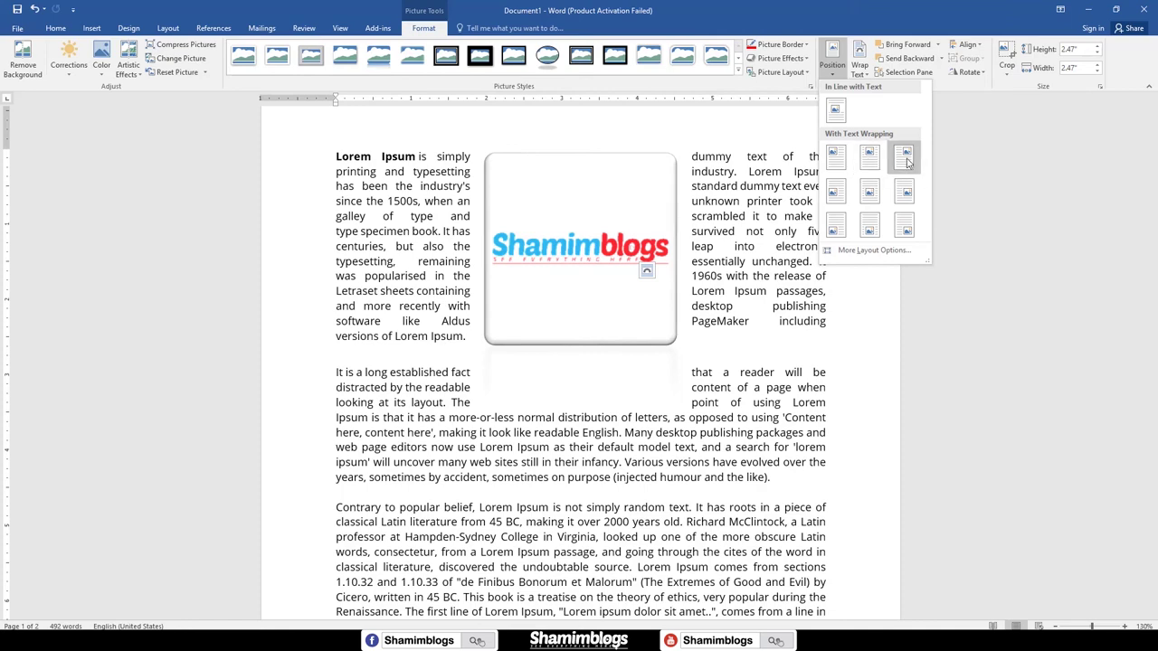
Step: Apply the centre wrap-position preset to the logo and drag it up within the paragraph
{"action": "left_click", "coordinate": [869, 191]}
{"action": "scroll", "coordinate": [657, 370], "scroll_direction": "down", "scroll_amount": 4}
{"action": "scroll", "coordinate": [656, 370], "scroll_direction": "up", "scroll_amount": 2}
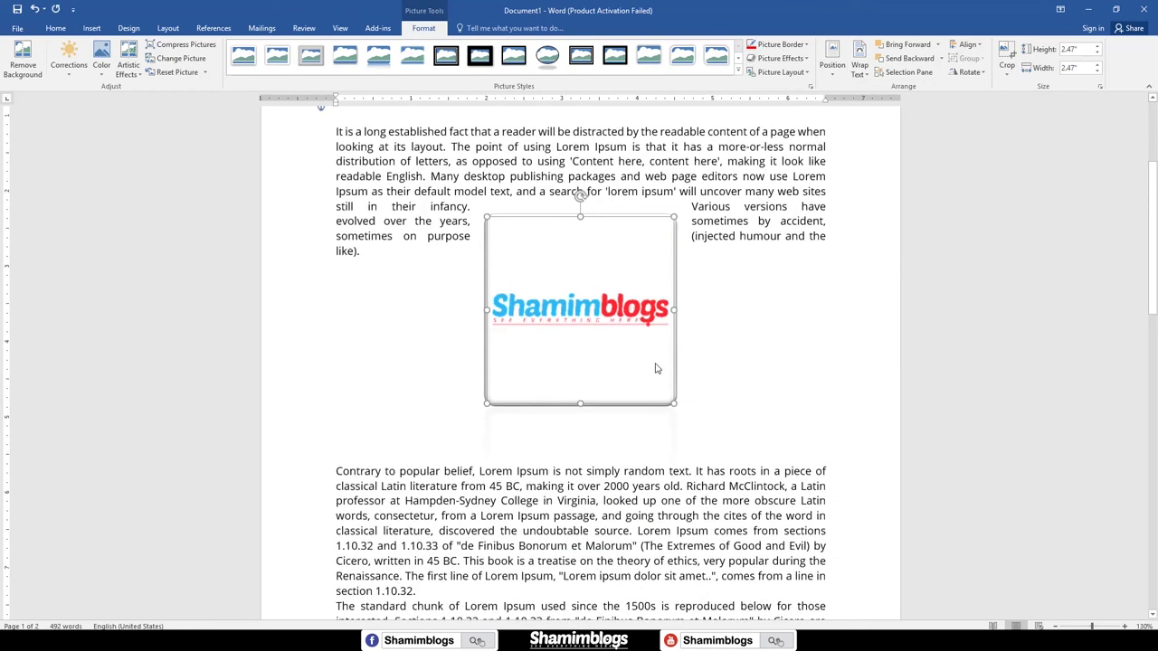
{"action": "scroll", "coordinate": [657, 368], "scroll_direction": "up", "scroll_amount": 2}
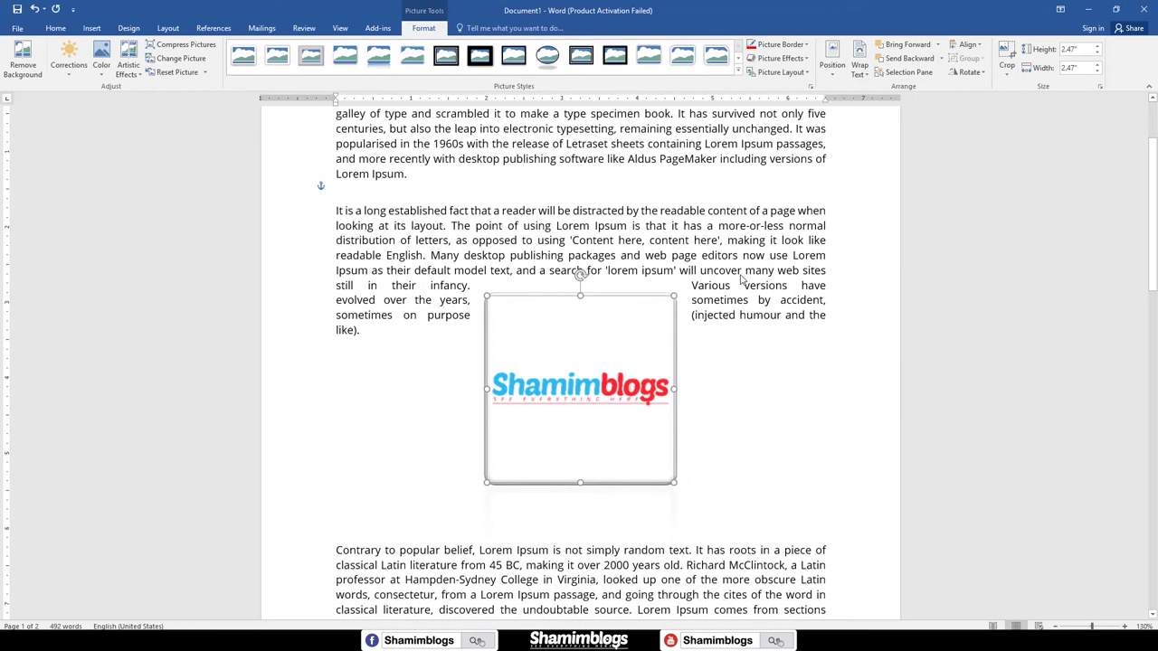
{"action": "left_click", "coordinate": [833, 74]}
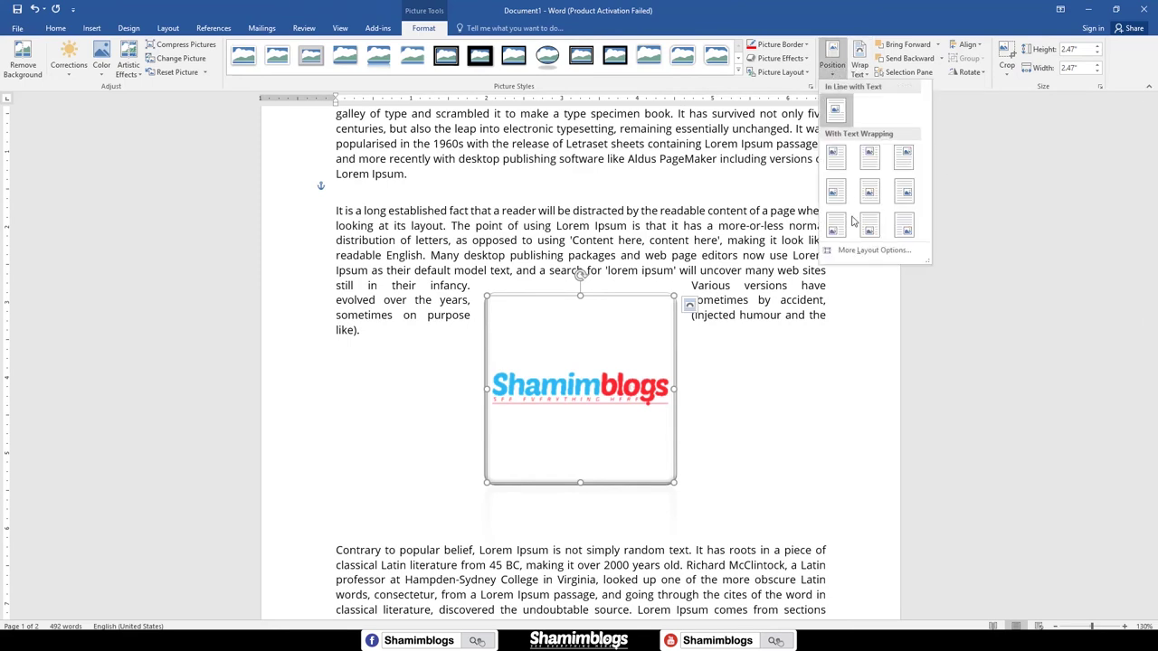
{"action": "left_click", "coordinate": [610, 394]}
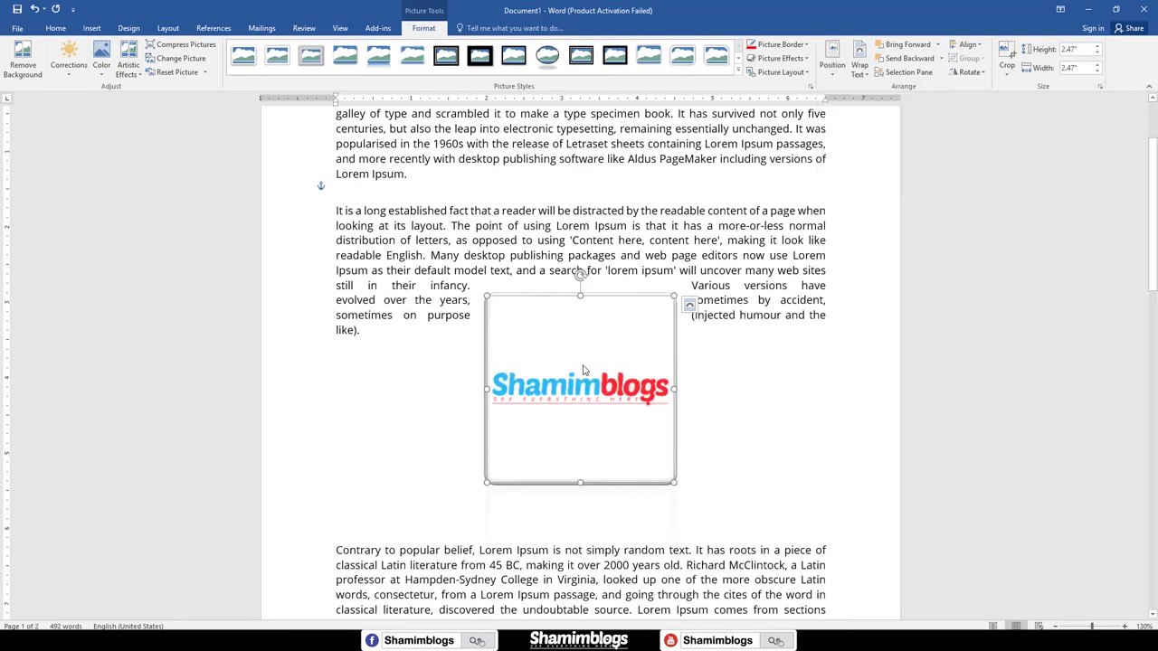
{"action": "left_click_drag", "start_coordinate": [584, 369], "coordinate": [584, 353]}
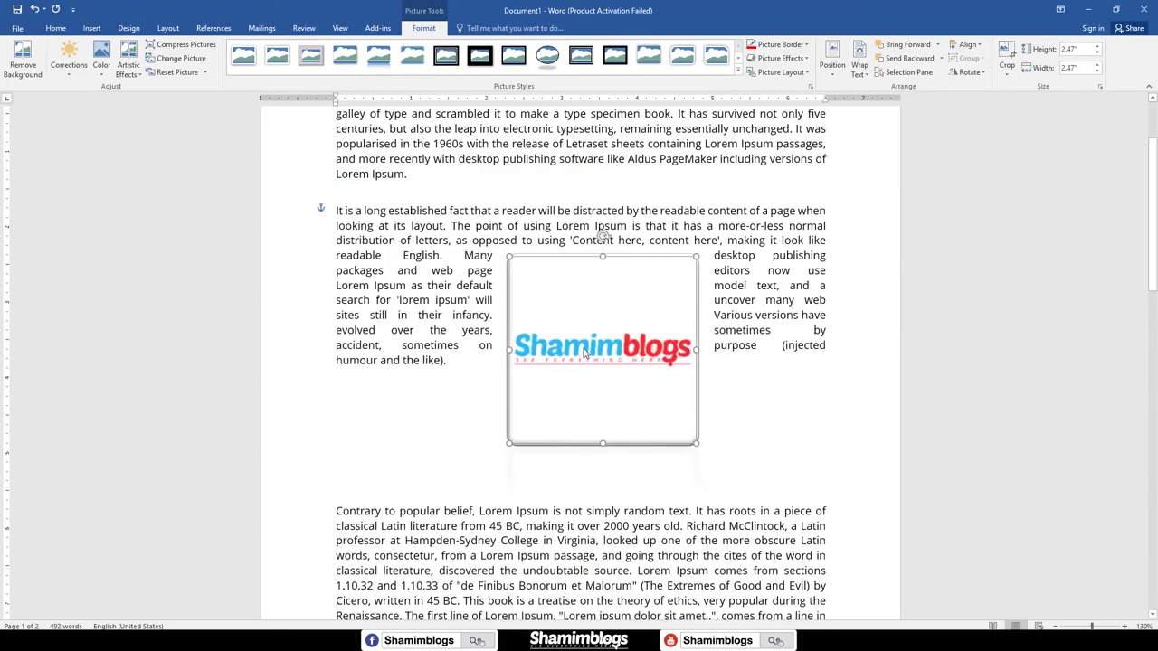
{"action": "mouse_move", "coordinate": [583, 353]}
{"action": "left_mouse_down"}
{"action": "mouse_move", "coordinate": [607, 327]}
{"action": "mouse_move", "coordinate": [606, 298]}
{"action": "left_mouse_up"}
Step: Reapply the middle-centre position preset and drag the logo into the second paragraph
{"action": "left_click", "coordinate": [832, 59]}
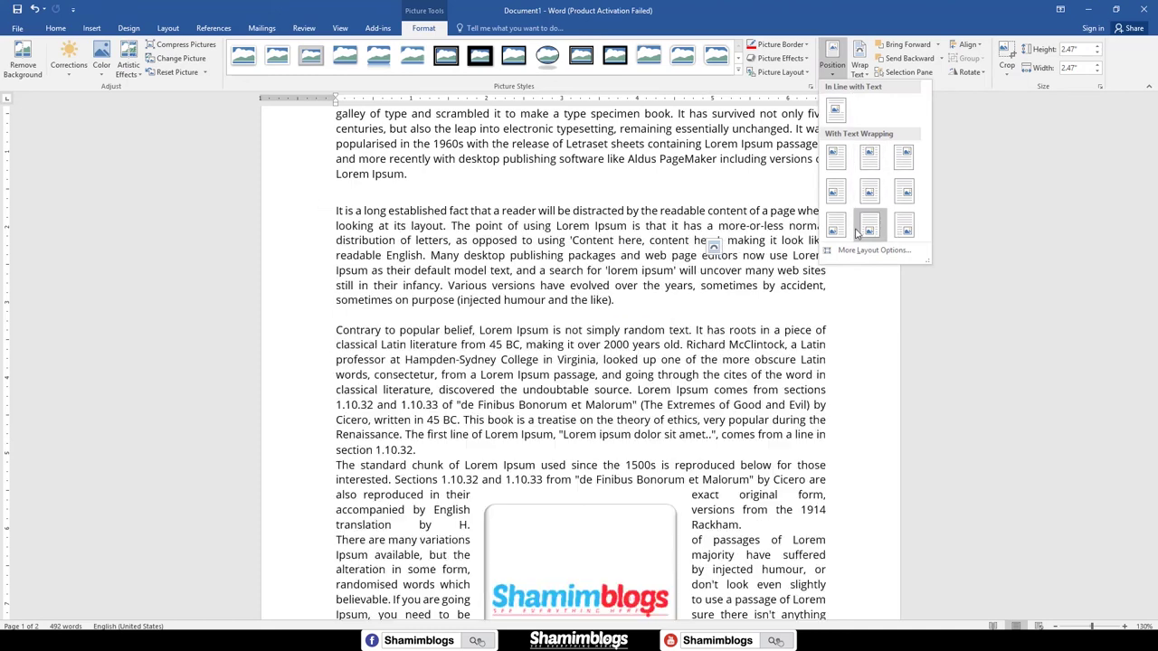
{"action": "left_click", "coordinate": [832, 59]}
{"action": "left_click", "coordinate": [832, 59]}
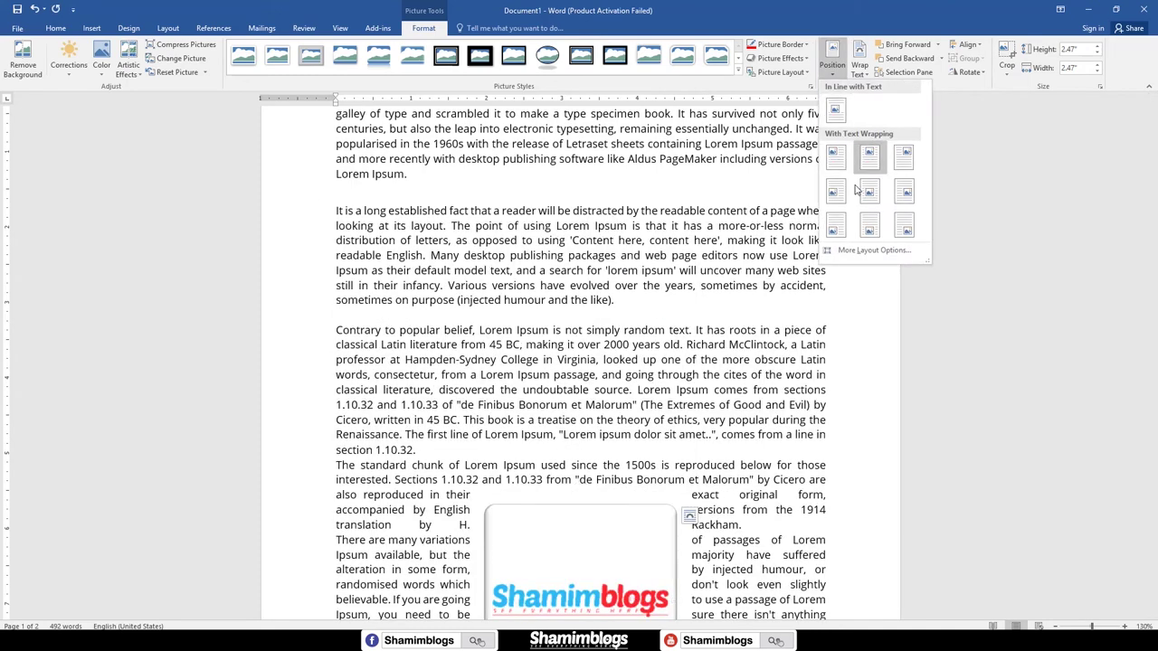
{"action": "left_click", "coordinate": [867, 190]}
{"action": "mouse_move", "coordinate": [608, 362]}
{"action": "left_mouse_down"}
{"action": "mouse_move", "coordinate": [609, 384]}
{"action": "mouse_move", "coordinate": [596, 260]}
{"action": "left_mouse_up"}
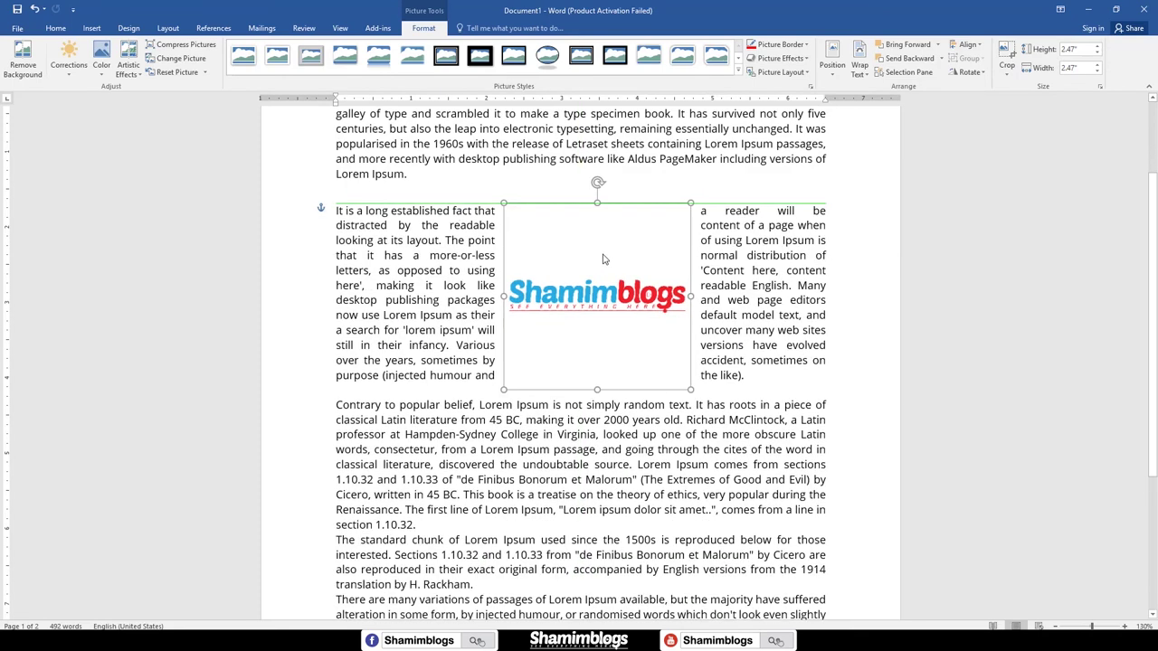
{"action": "left_click", "coordinate": [859, 70]}
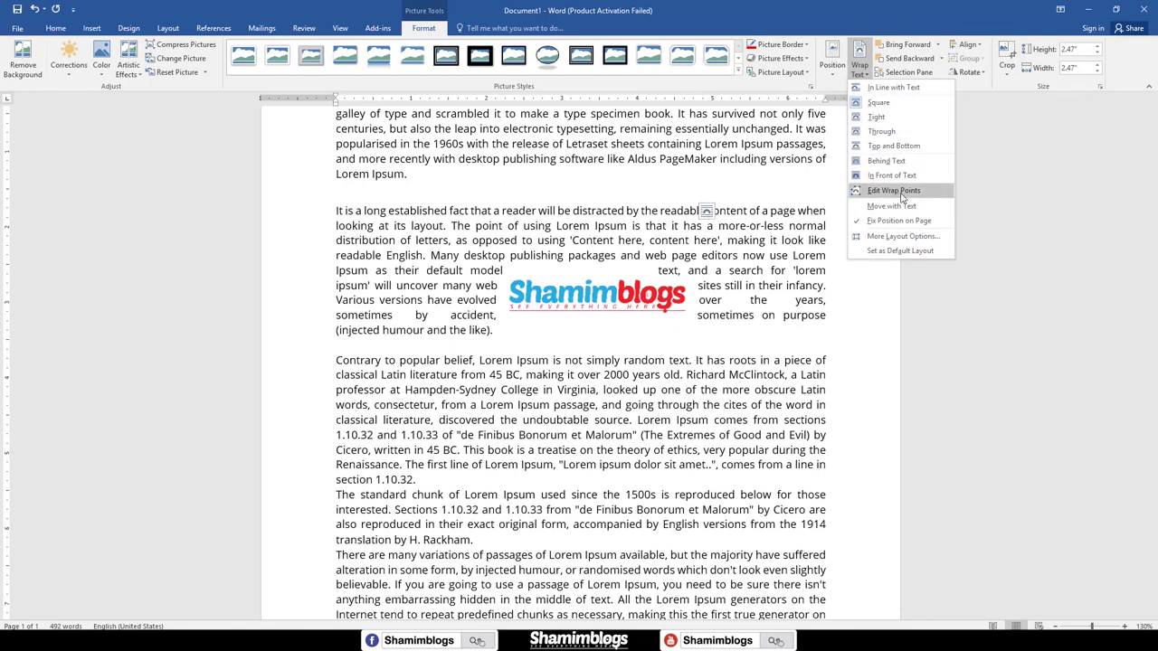
Step: Drag the logo's red wrap points inward around its lettering so the paragraph text hugs it
{"action": "left_click", "coordinate": [900, 192]}
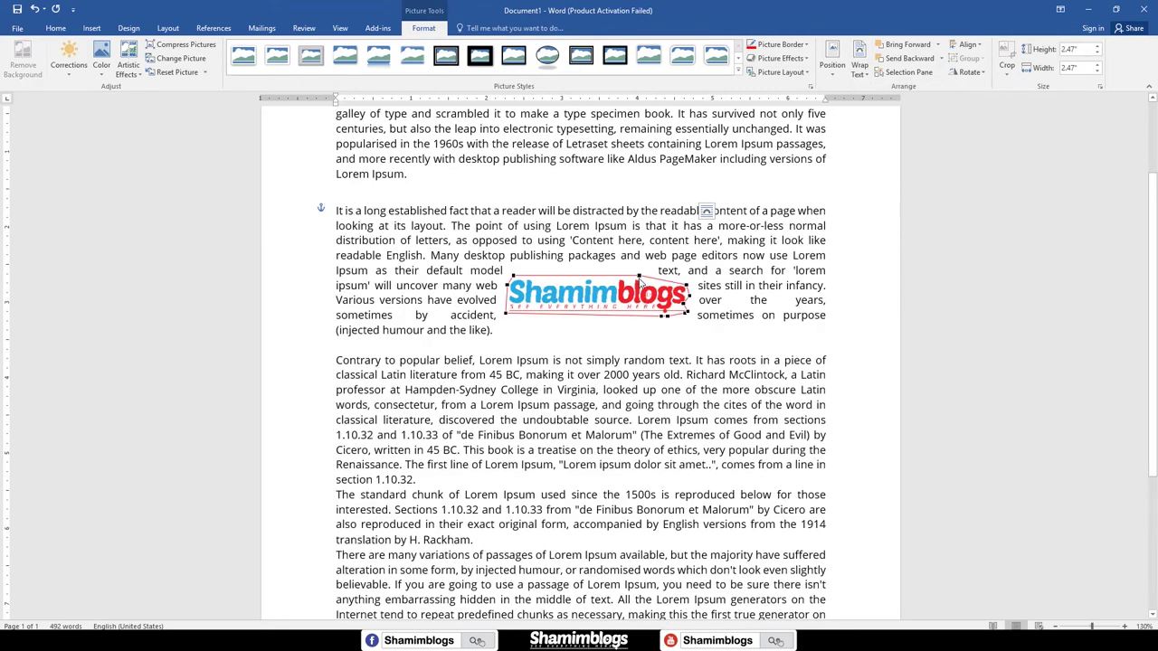
{"action": "left_click_drag", "start_coordinate": [639, 279], "coordinate": [693, 290]}
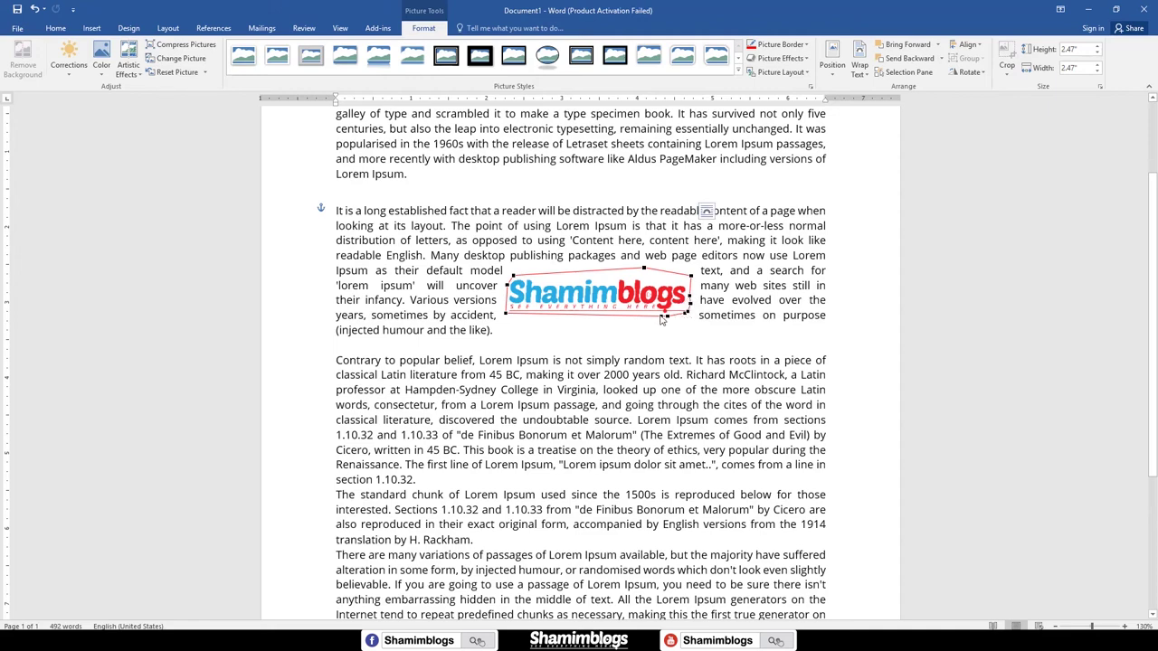
{"action": "left_click_drag", "start_coordinate": [498, 283], "coordinate": [512, 264]}
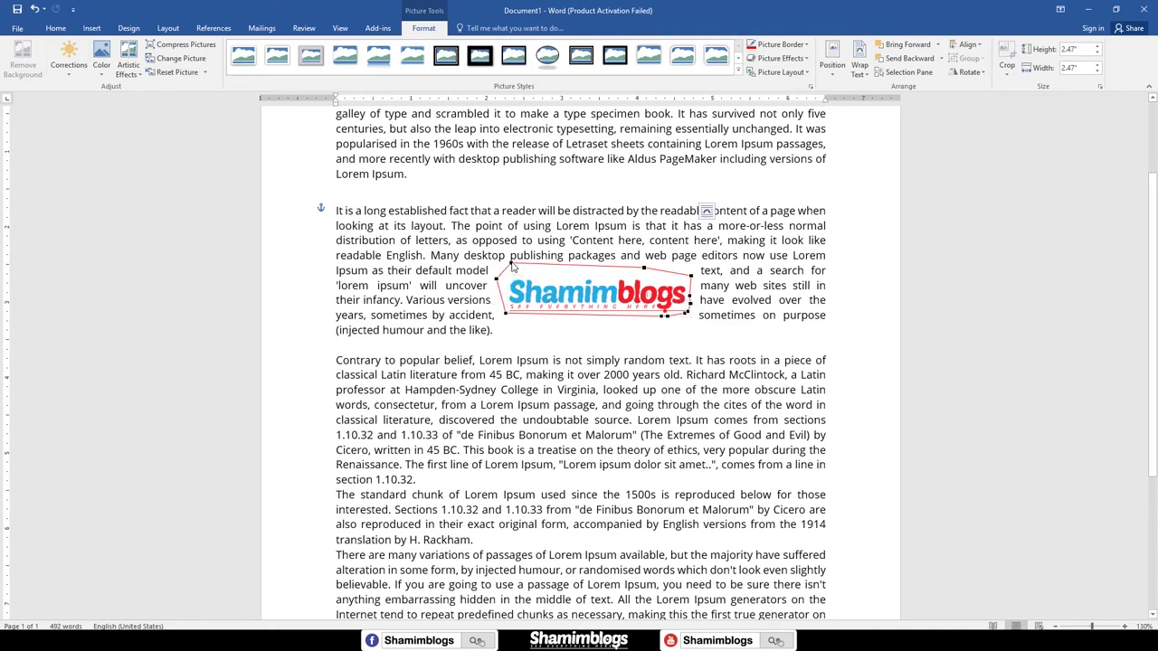
{"action": "left_click_drag", "start_coordinate": [509, 316], "coordinate": [502, 319]}
{"action": "left_click_drag", "start_coordinate": [668, 323], "coordinate": [679, 337]}
{"action": "left_click_drag", "start_coordinate": [511, 268], "coordinate": [523, 287]}
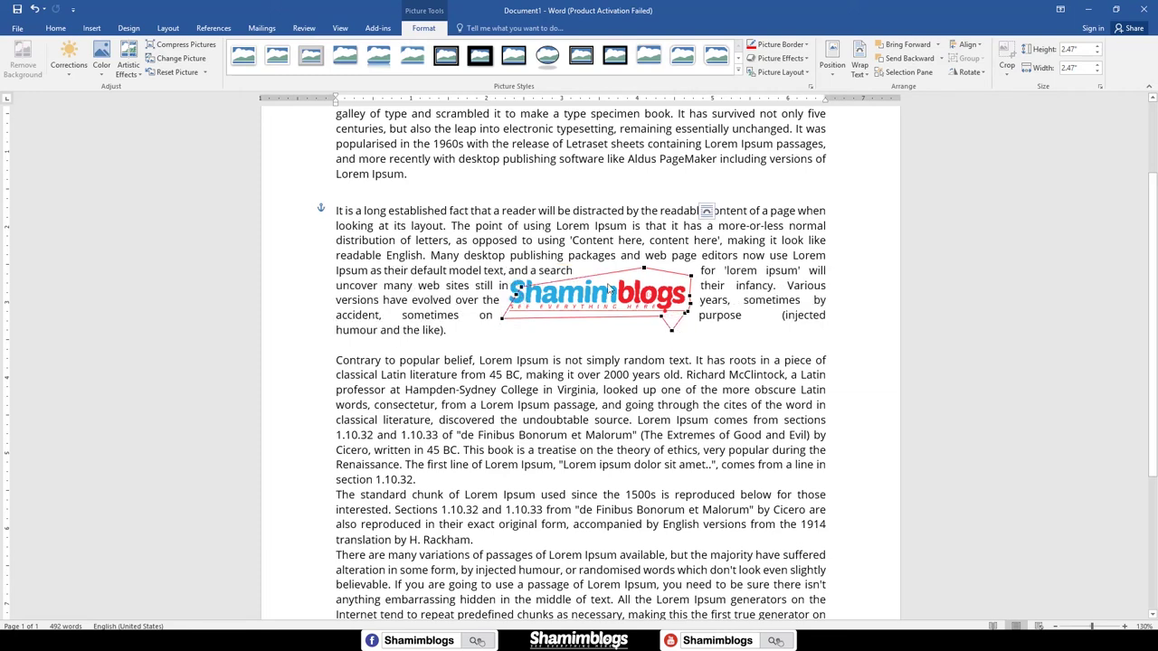
{"action": "left_click_drag", "start_coordinate": [644, 270], "coordinate": [644, 299]}
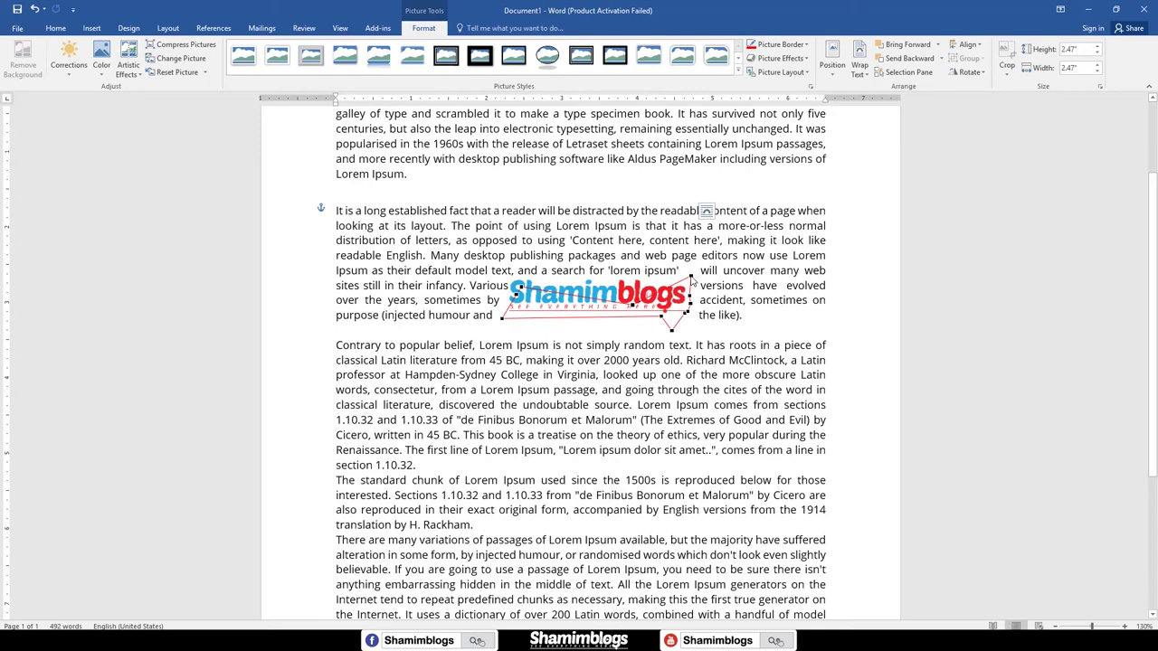
{"action": "left_click", "coordinate": [692, 283]}
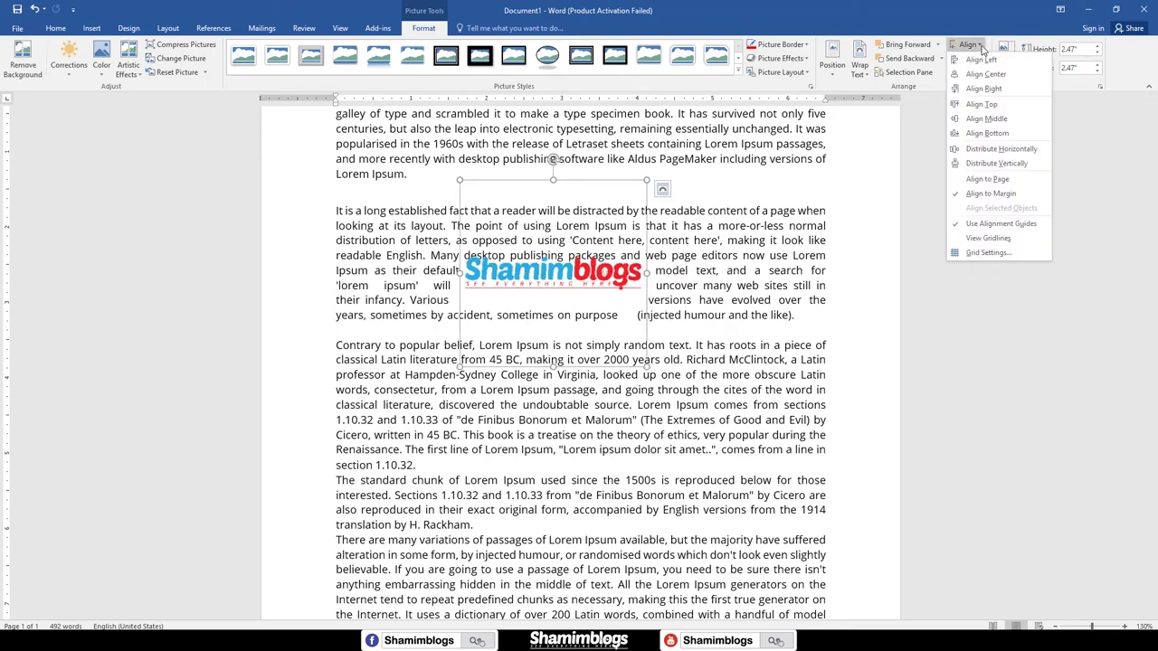
Step: Try Align Left and Align Top on the logo, then settle on Align Center
{"action": "left_click", "coordinate": [982, 59]}
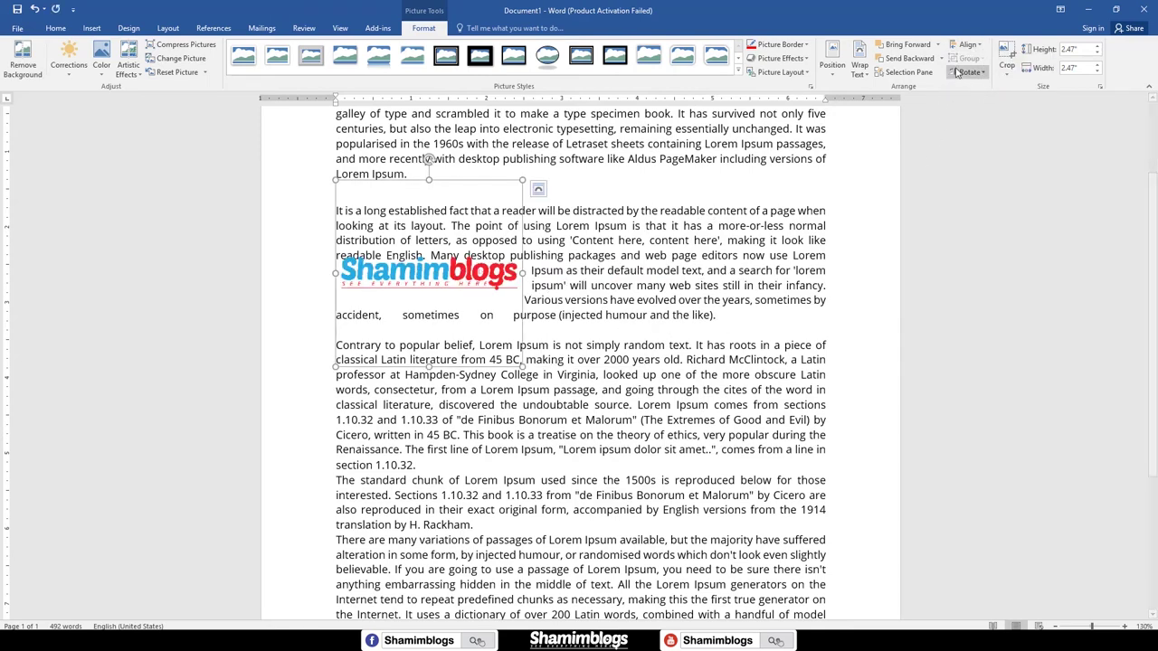
{"action": "left_click", "coordinate": [967, 44]}
{"action": "left_click", "coordinate": [982, 105]}
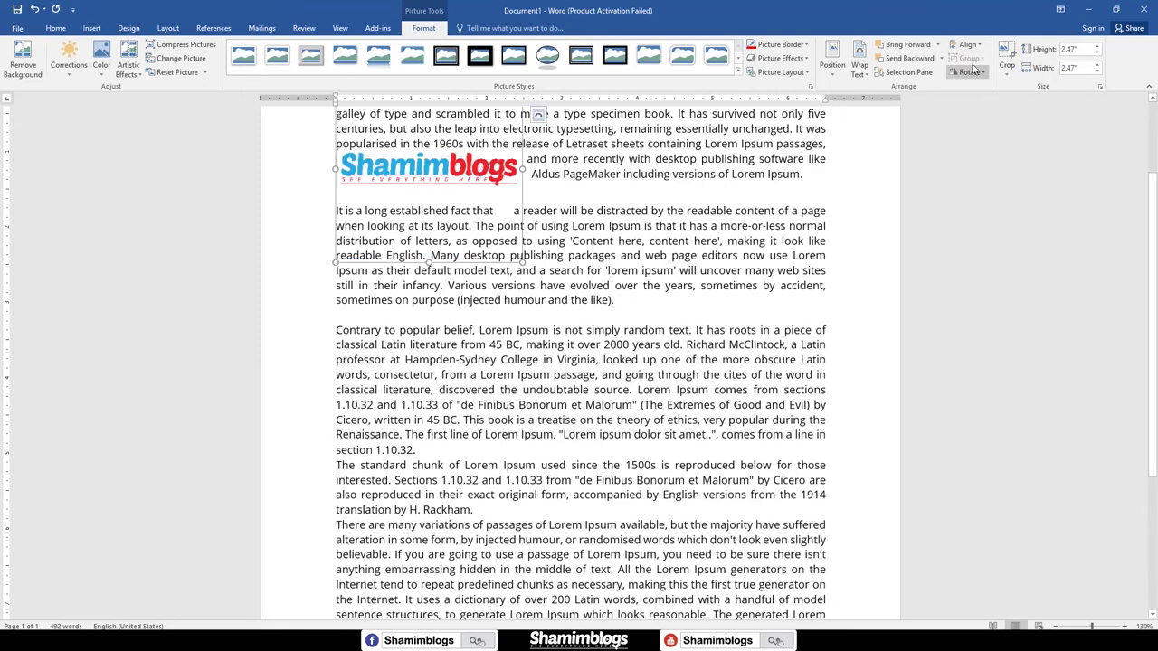
{"action": "left_click", "coordinate": [969, 47]}
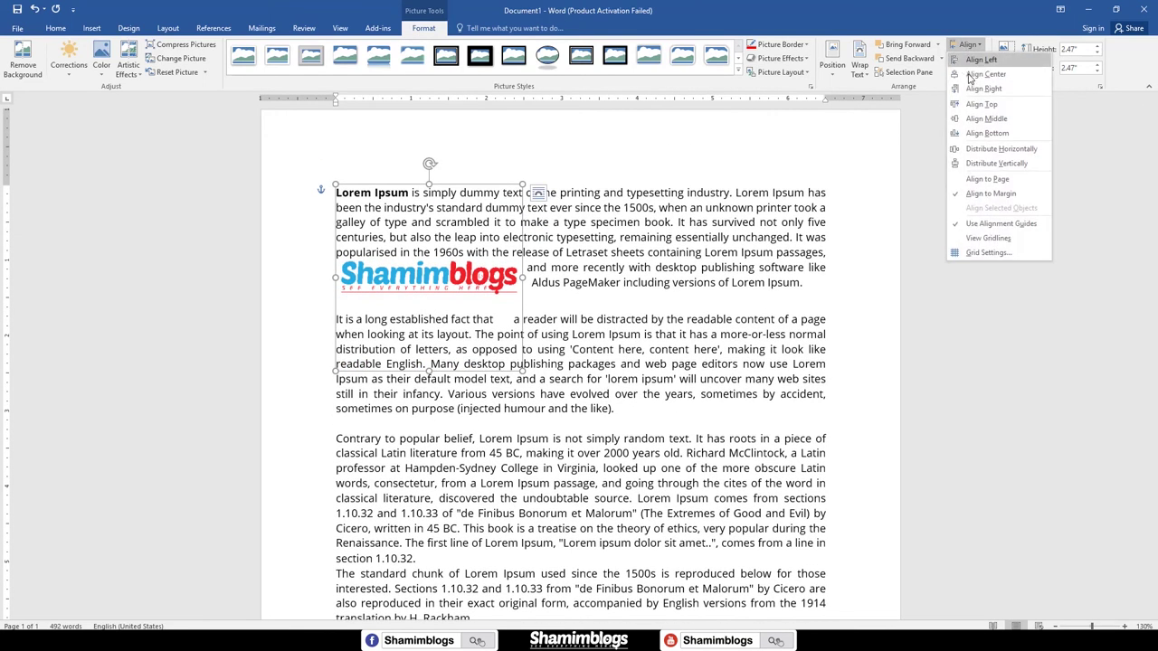
{"action": "left_click", "coordinate": [977, 74]}
Step: Drag the logo down into the second paragraph and inspect the Rotate options
{"action": "left_click_drag", "start_coordinate": [613, 286], "coordinate": [593, 371]}
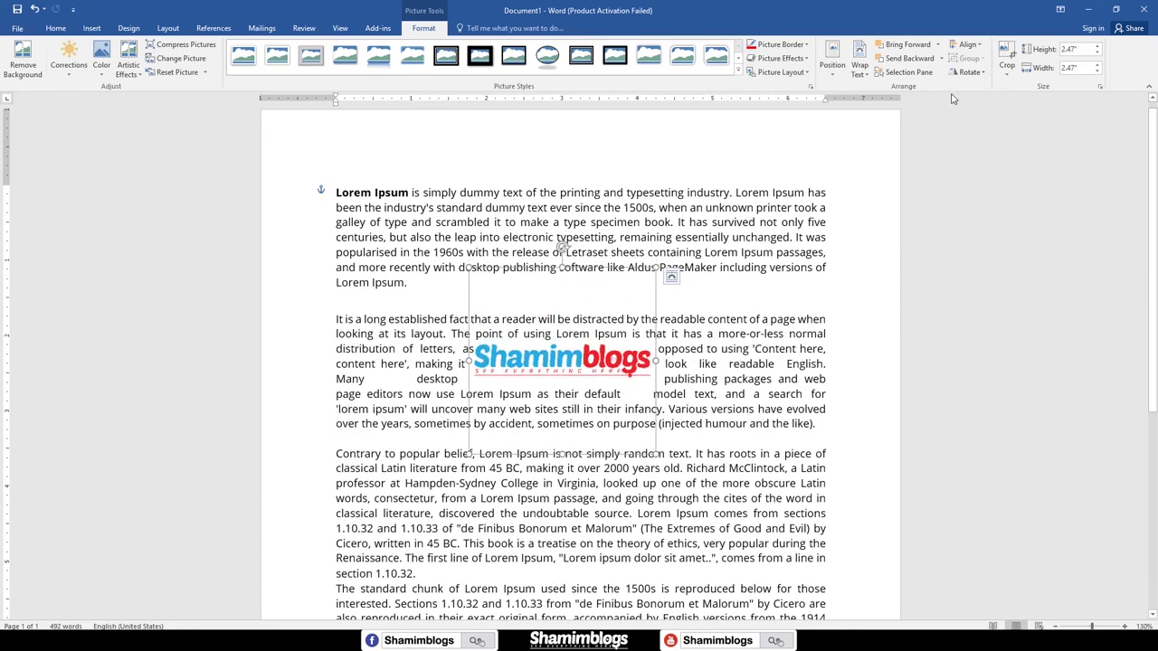
{"action": "left_click", "coordinate": [969, 72]}
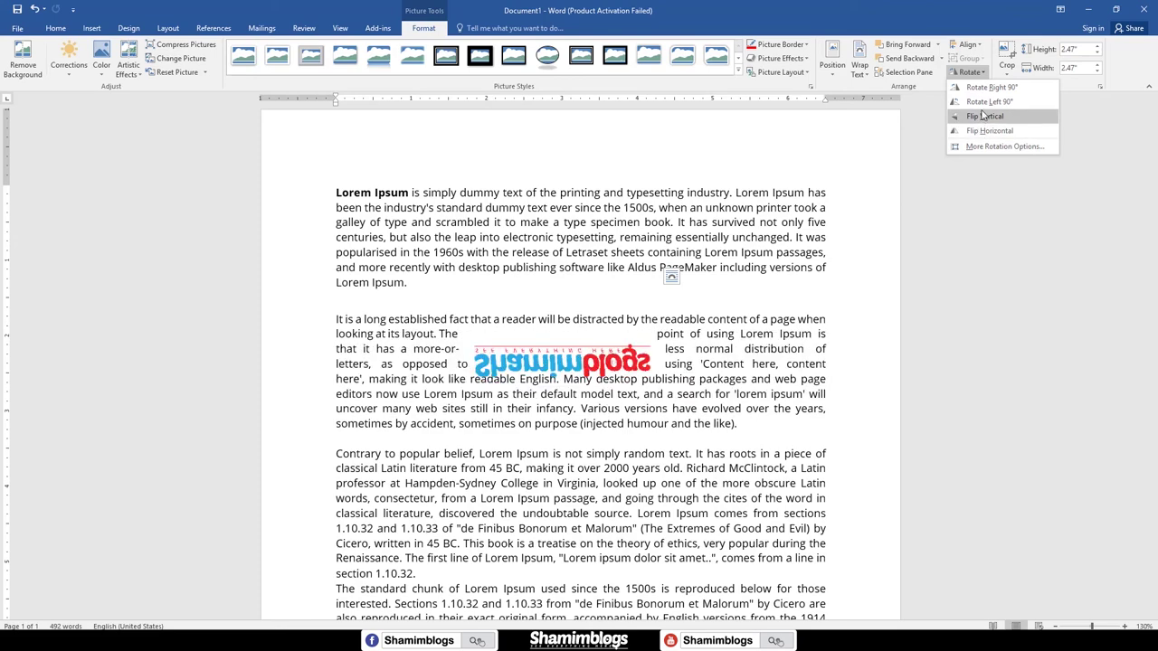
{"action": "left_click", "coordinate": [629, 355]}
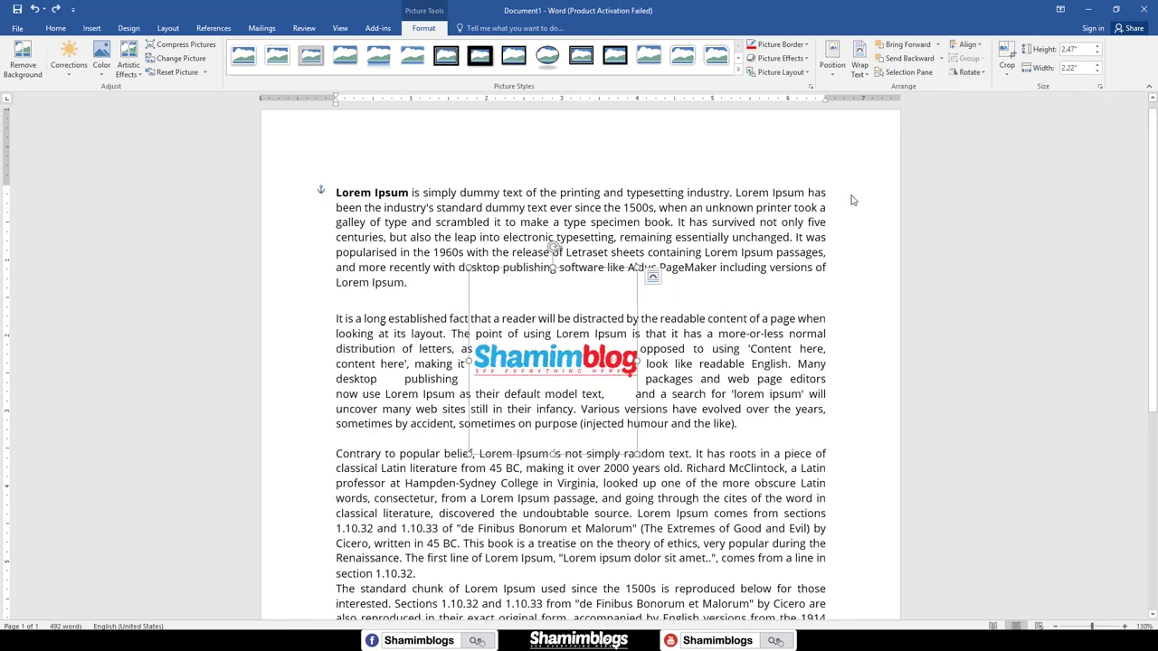
Step: Crop the logo from its bottom-left corner and move it up into the first paragraph
{"action": "left_click", "coordinate": [1007, 73]}
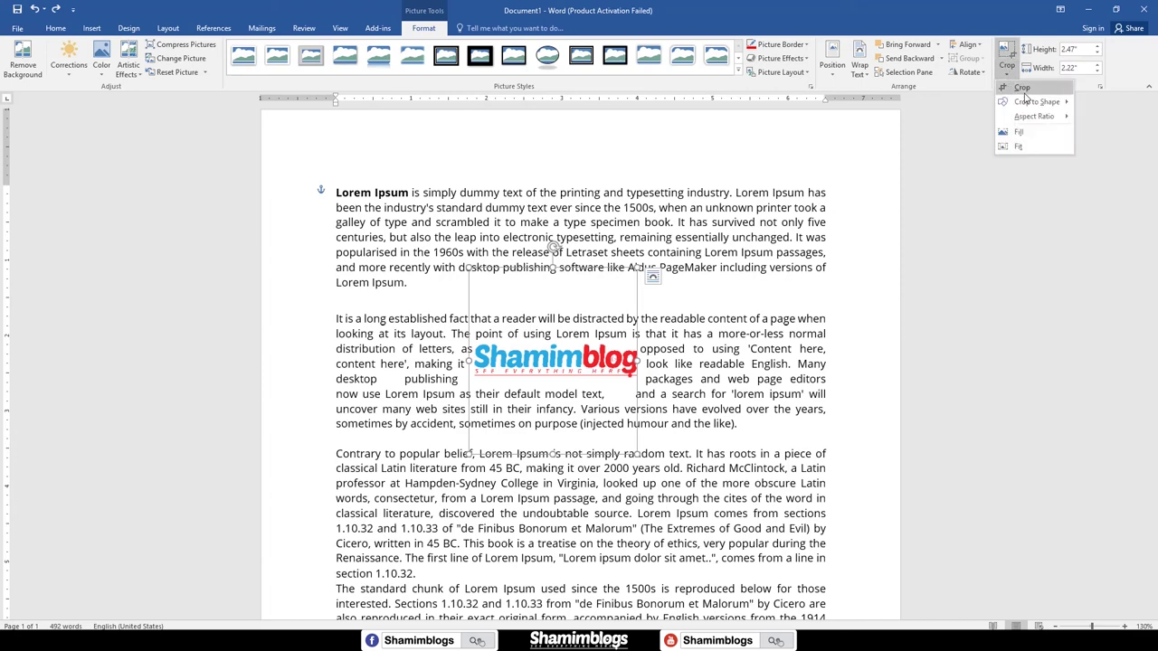
{"action": "left_click", "coordinate": [1022, 87]}
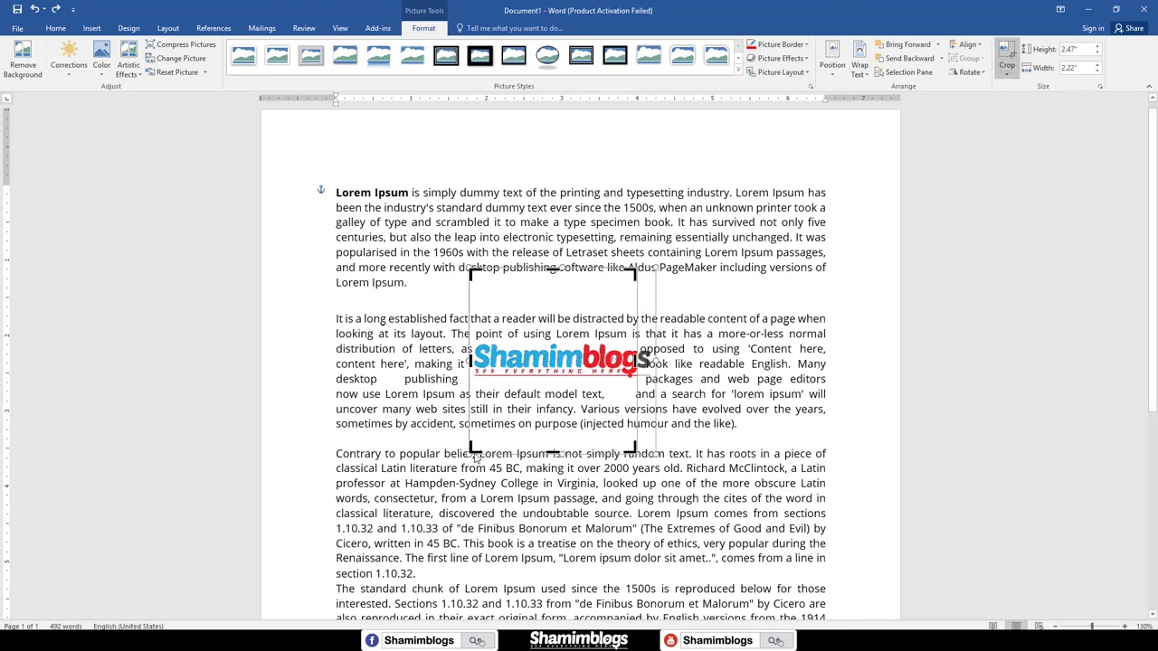
{"action": "left_click_drag", "start_coordinate": [472, 455], "coordinate": [505, 395]}
{"action": "key", "text": "Escape"}
{"action": "mouse_move", "coordinate": [565, 353]}
{"action": "left_mouse_down"}
{"action": "mouse_move", "coordinate": [561, 330]}
{"action": "mouse_move", "coordinate": [546, 375]}
{"action": "left_mouse_up"}
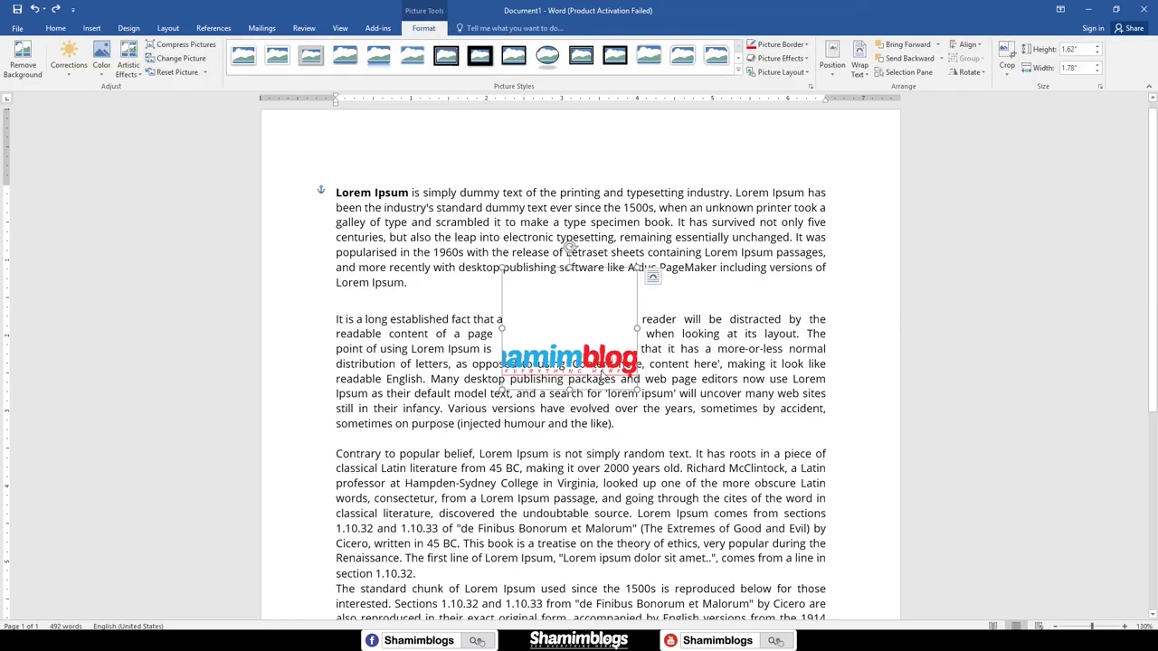
Step: Undo the crop and move with Ctrl+Z to restore the full 2.47-inch logo
{"action": "key", "text": "ctrl+z"}
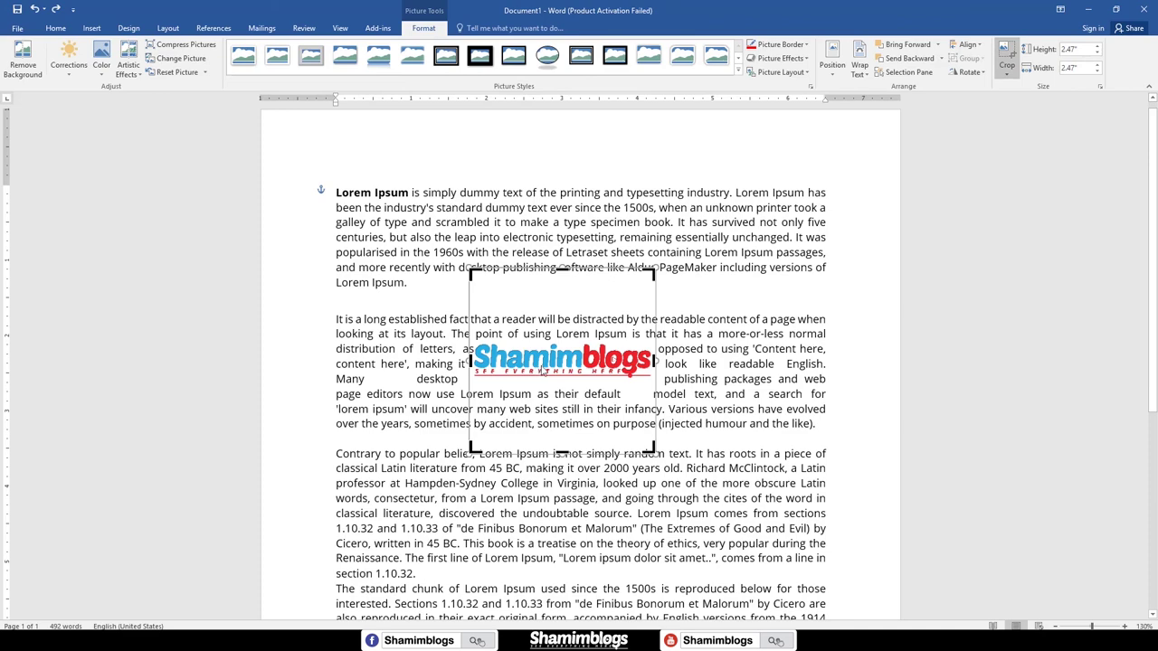
{"action": "key", "text": "ctrl+z"}
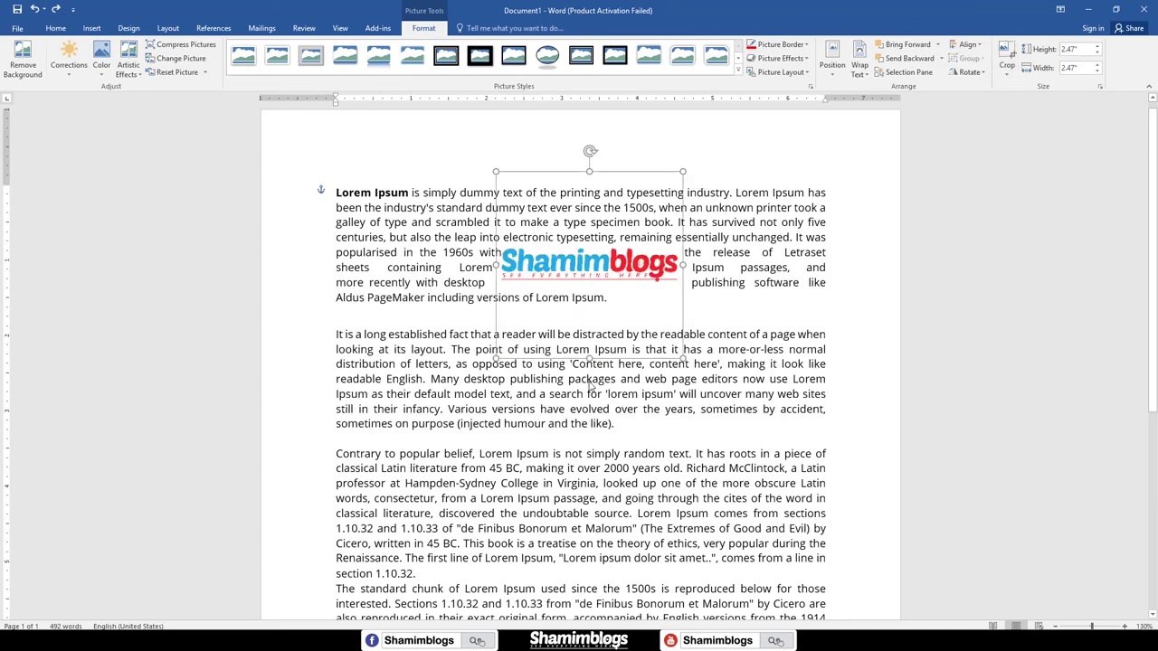
{"action": "key", "text": "ctrl+z"}
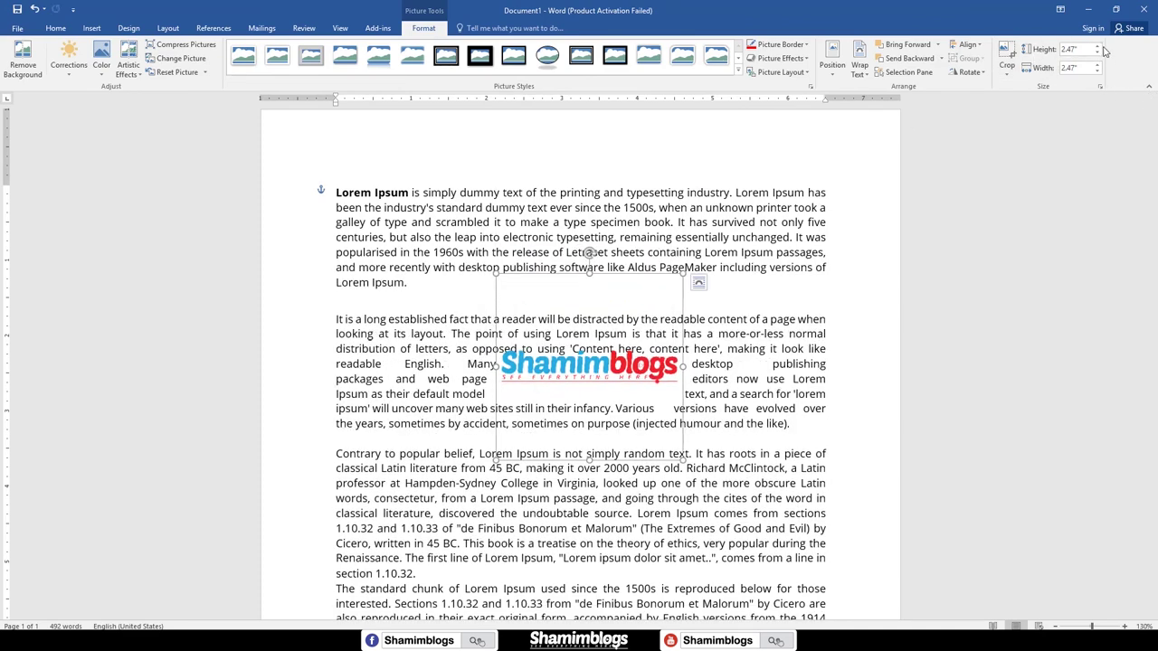
Step: Set the logo's height and width to 2.6 inches using the size spin boxes
{"action": "left_click", "coordinate": [1097, 46]}
{"action": "left_click", "coordinate": [1097, 46]}
{"action": "left_click", "coordinate": [1097, 52]}
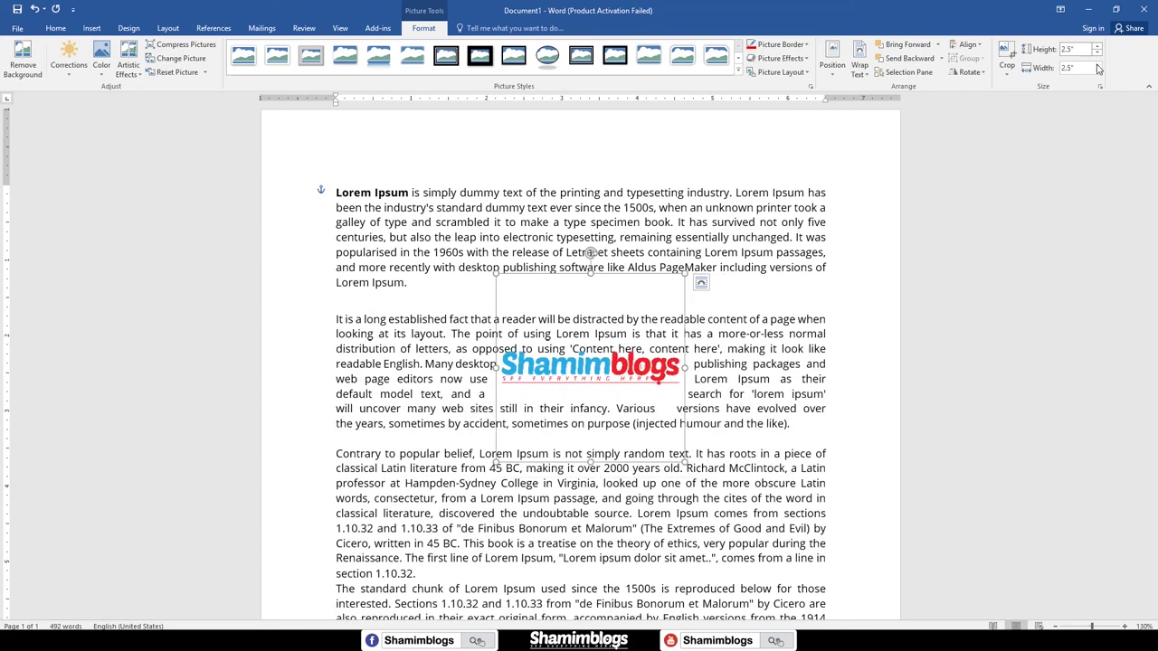
{"action": "left_click", "coordinate": [1098, 66]}
{"action": "left_click", "coordinate": [1097, 66]}
{"action": "left_click", "coordinate": [1097, 70]}
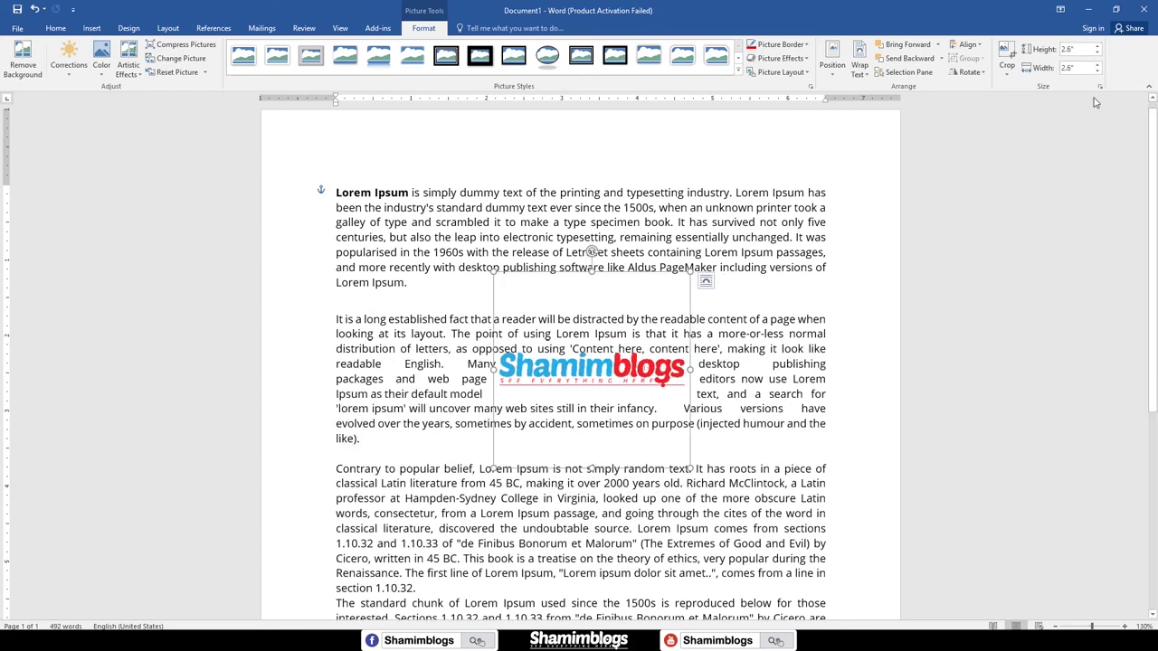
Step: Review the Layout dialog's Text Wrapping and Position tabs, then shift the logo slightly left
{"action": "left_click", "coordinate": [1099, 87]}
{"action": "left_click_drag", "start_coordinate": [591, 179], "coordinate": [935, 165]}
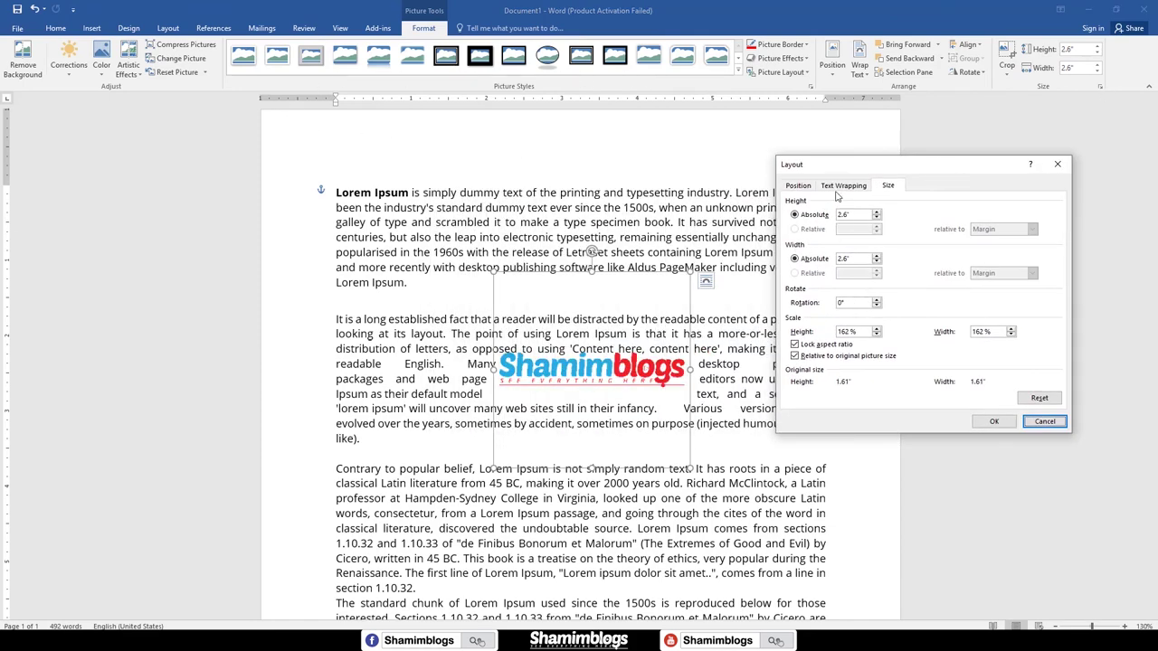
{"action": "left_click", "coordinate": [841, 186]}
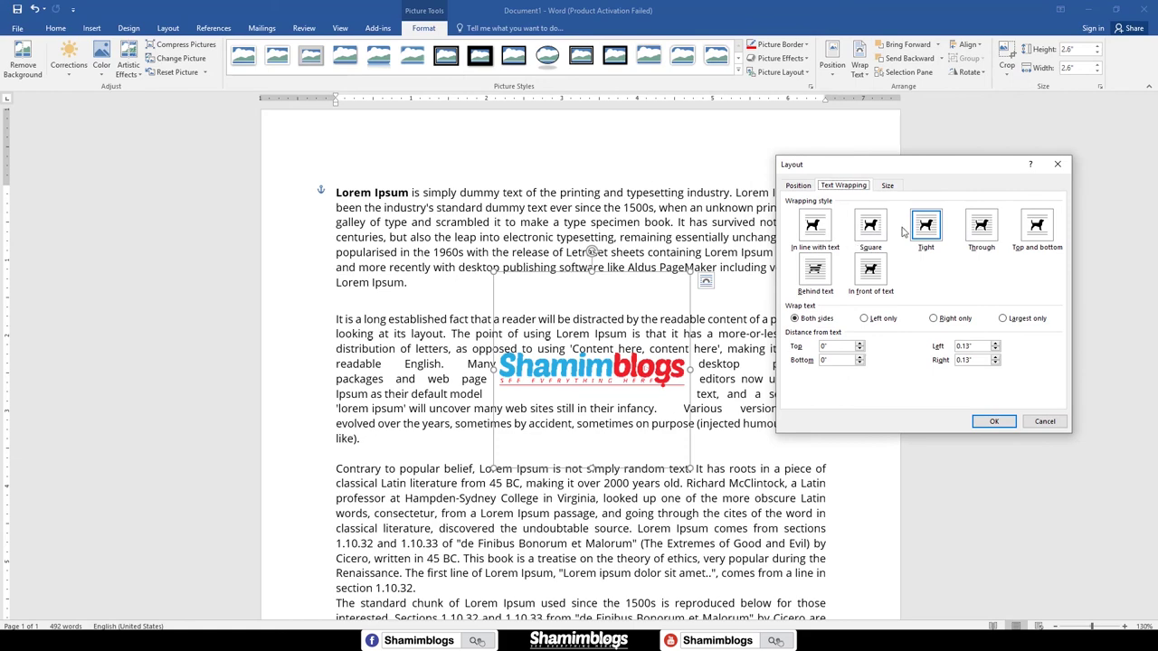
{"action": "left_click", "coordinate": [799, 185]}
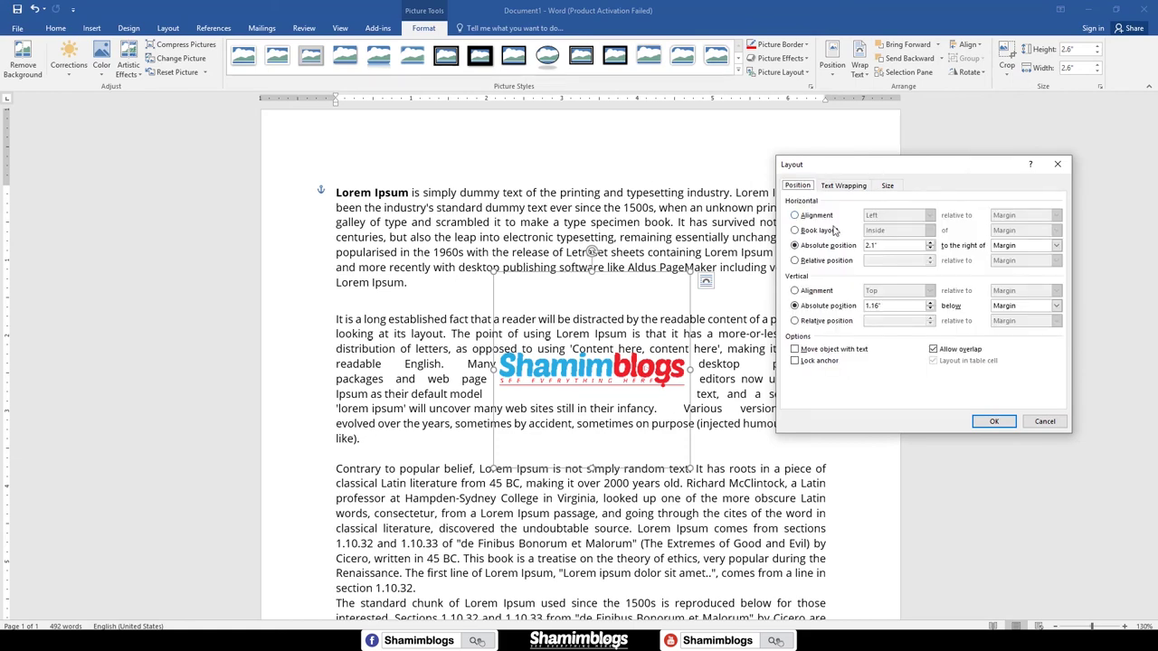
{"action": "left_click", "coordinate": [844, 185]}
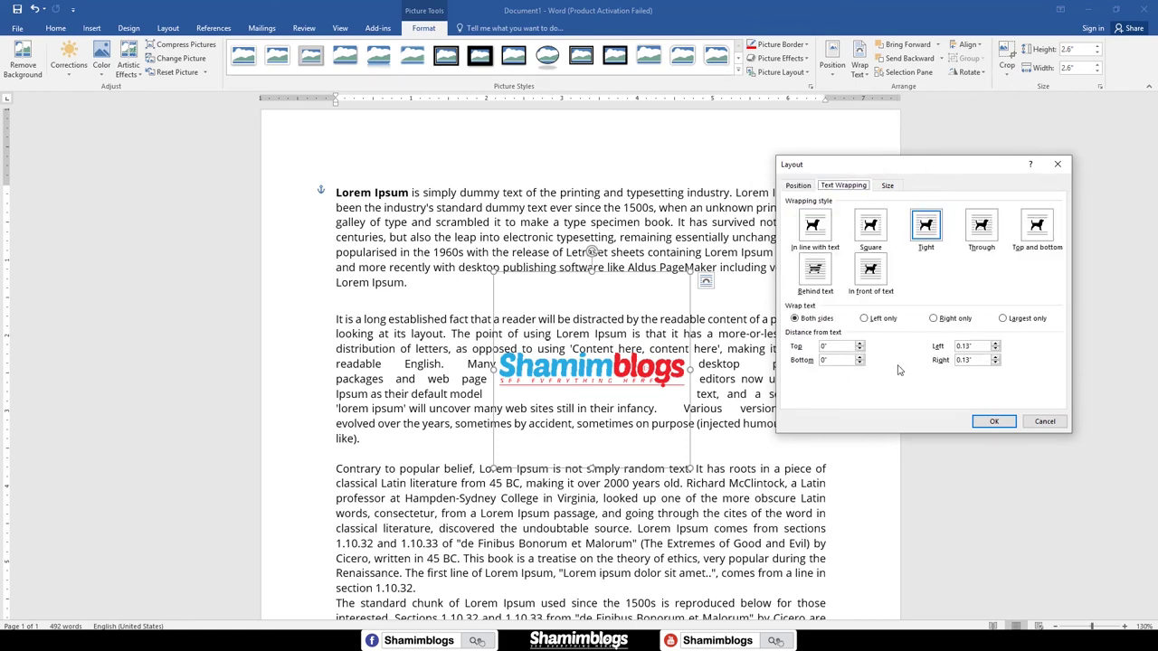
{"action": "left_click", "coordinate": [993, 422]}
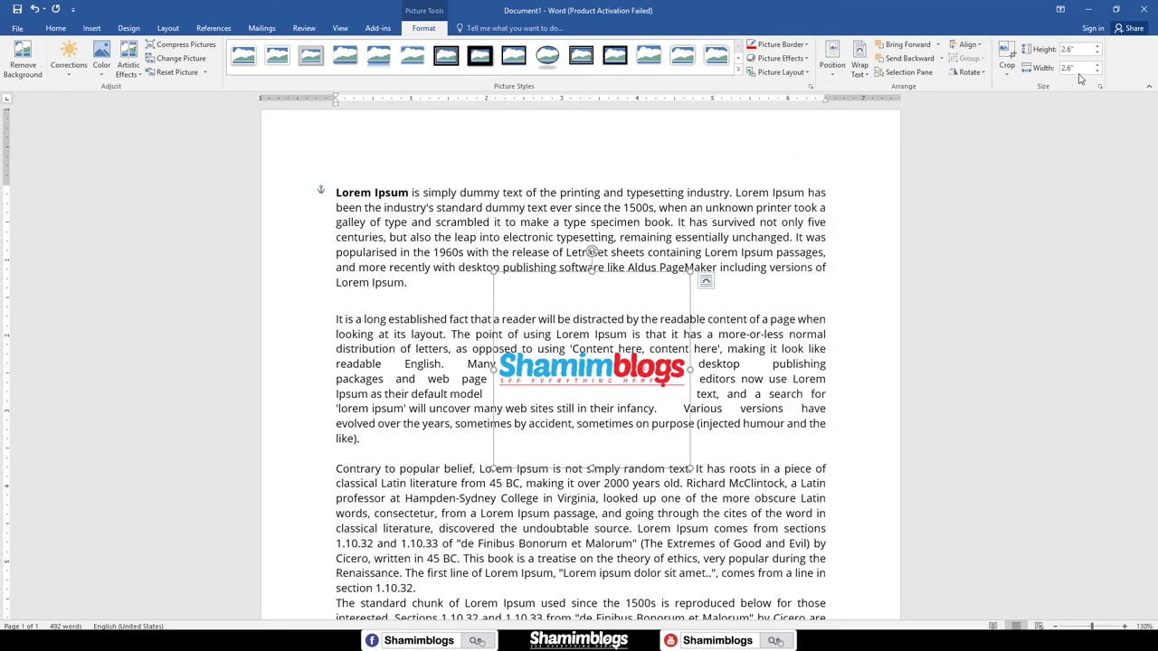
{"action": "mouse_move", "coordinate": [633, 375]}
{"action": "left_mouse_down"}
{"action": "mouse_move", "coordinate": [533, 385]}
{"action": "mouse_move", "coordinate": [544, 385]}
{"action": "left_mouse_up"}
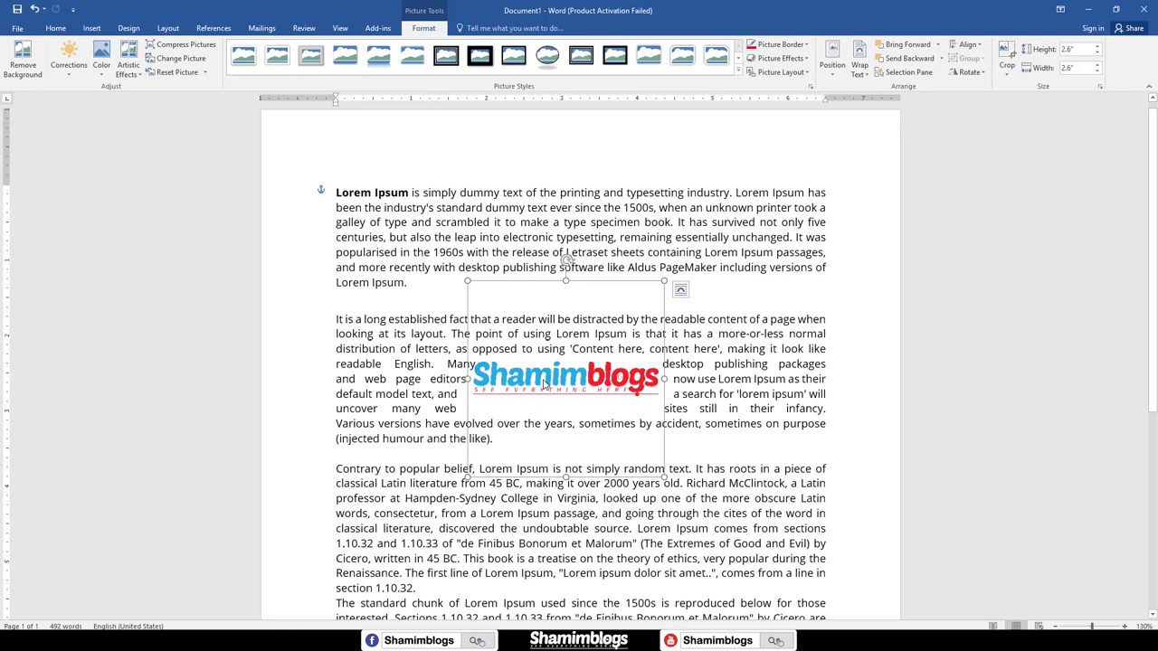
{"action": "left_click_drag", "start_coordinate": [542, 385], "coordinate": [532, 370]}
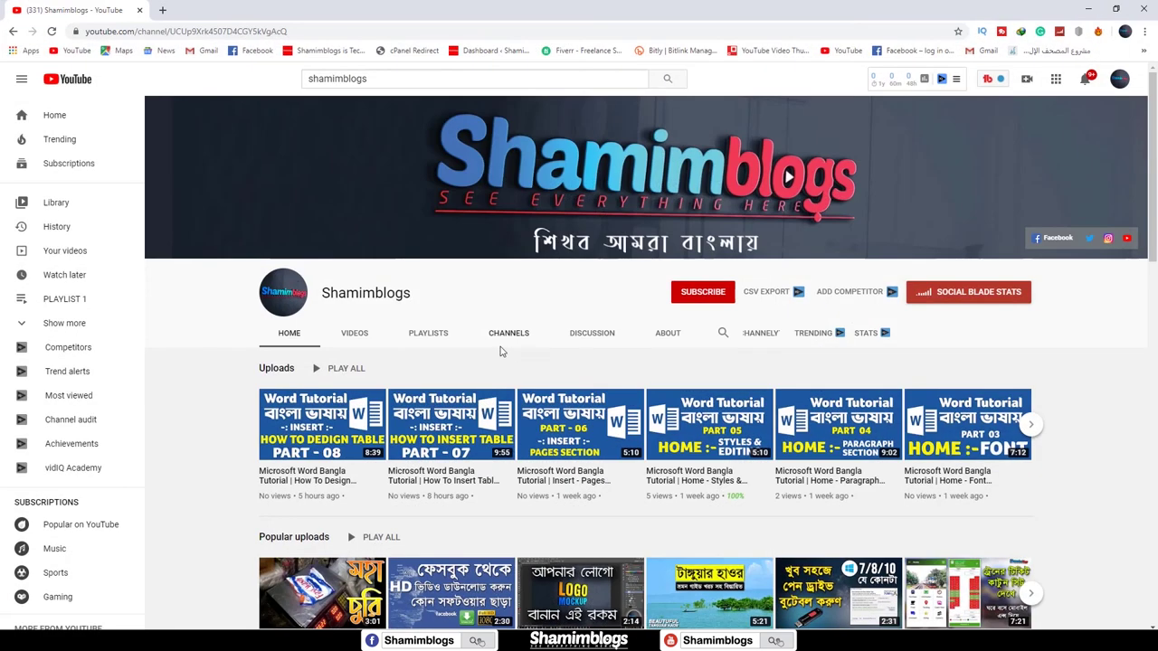
Step: Subscribe to the Shamimblogs channel and glance at its notification bell options
{"action": "left_click", "coordinate": [701, 292]}
{"action": "left_click", "coordinate": [724, 292]}
{"action": "left_click", "coordinate": [739, 319]}
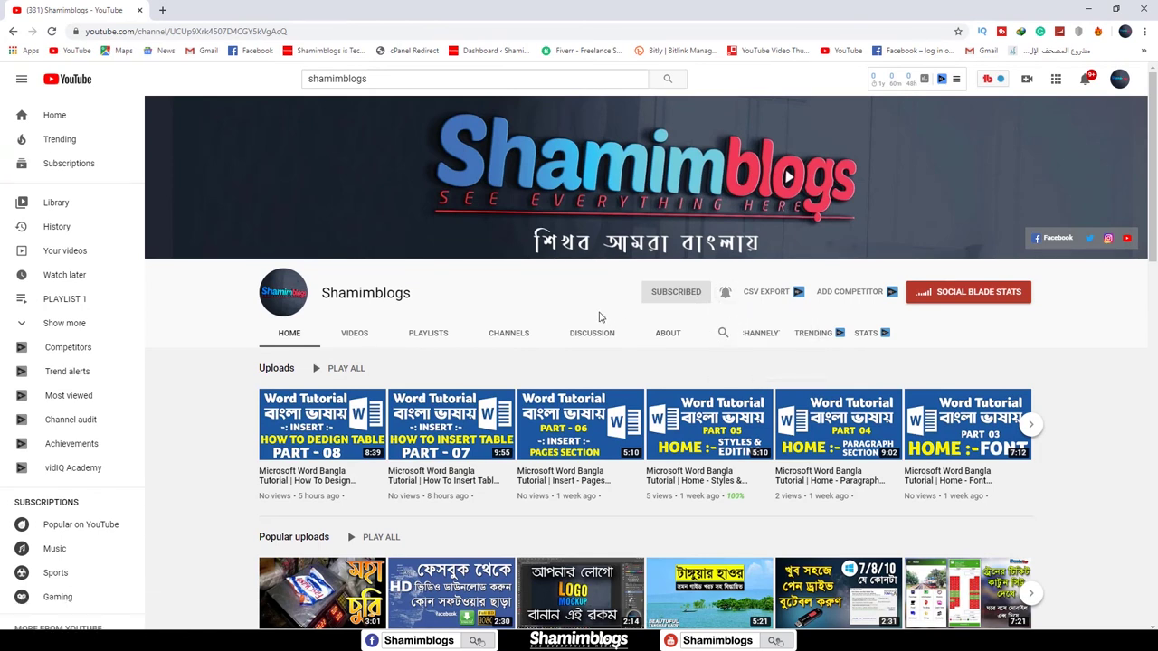